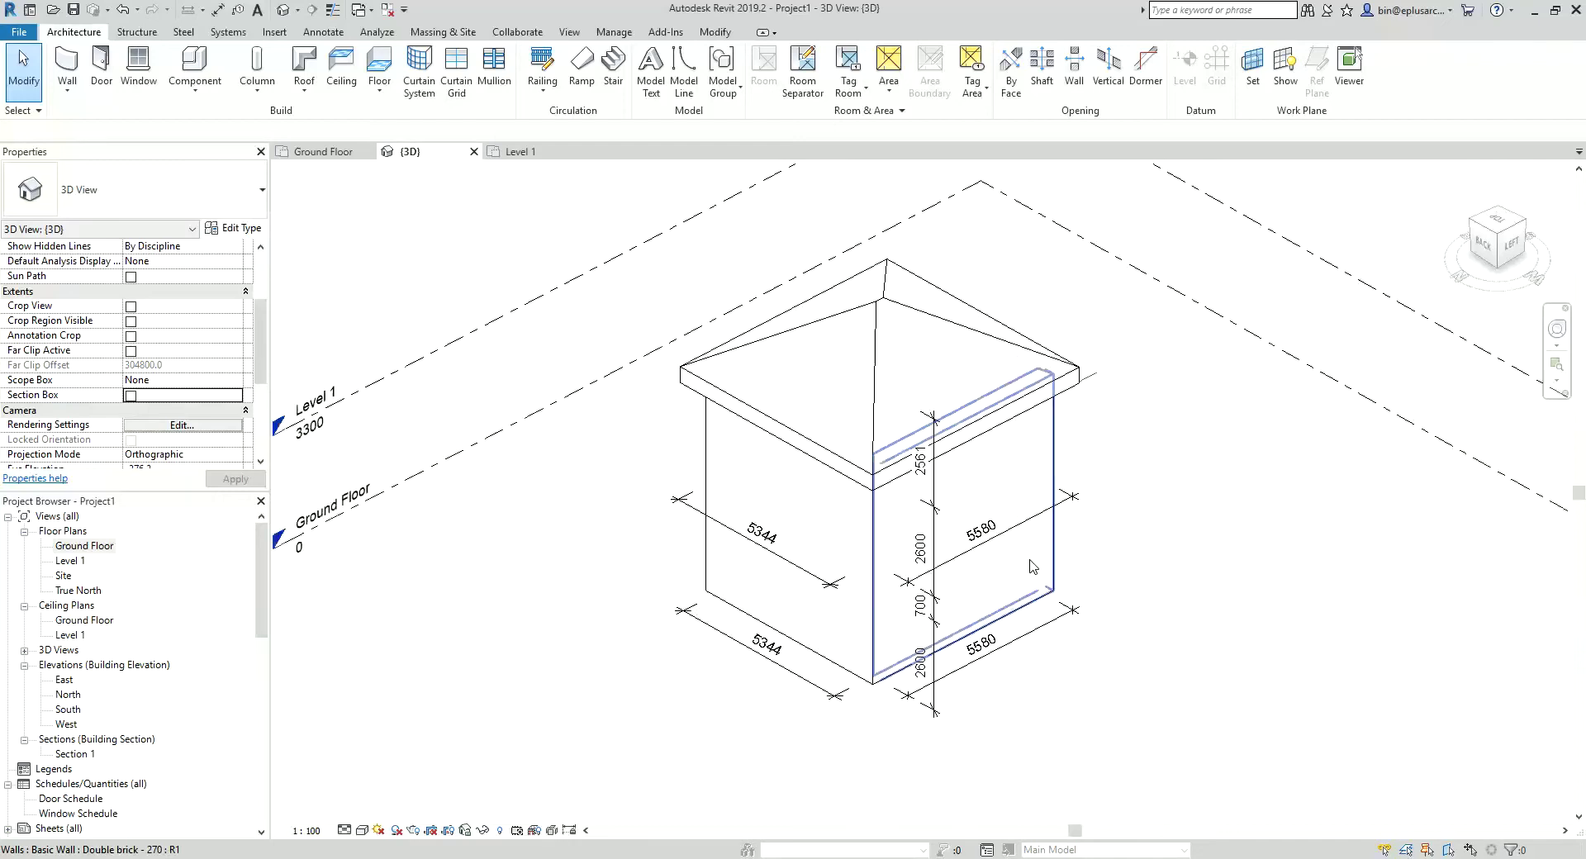
# Step: Clear the existing dimensions, including the 5580 one, from the building's 3D view
pyautogui.click(936, 442)
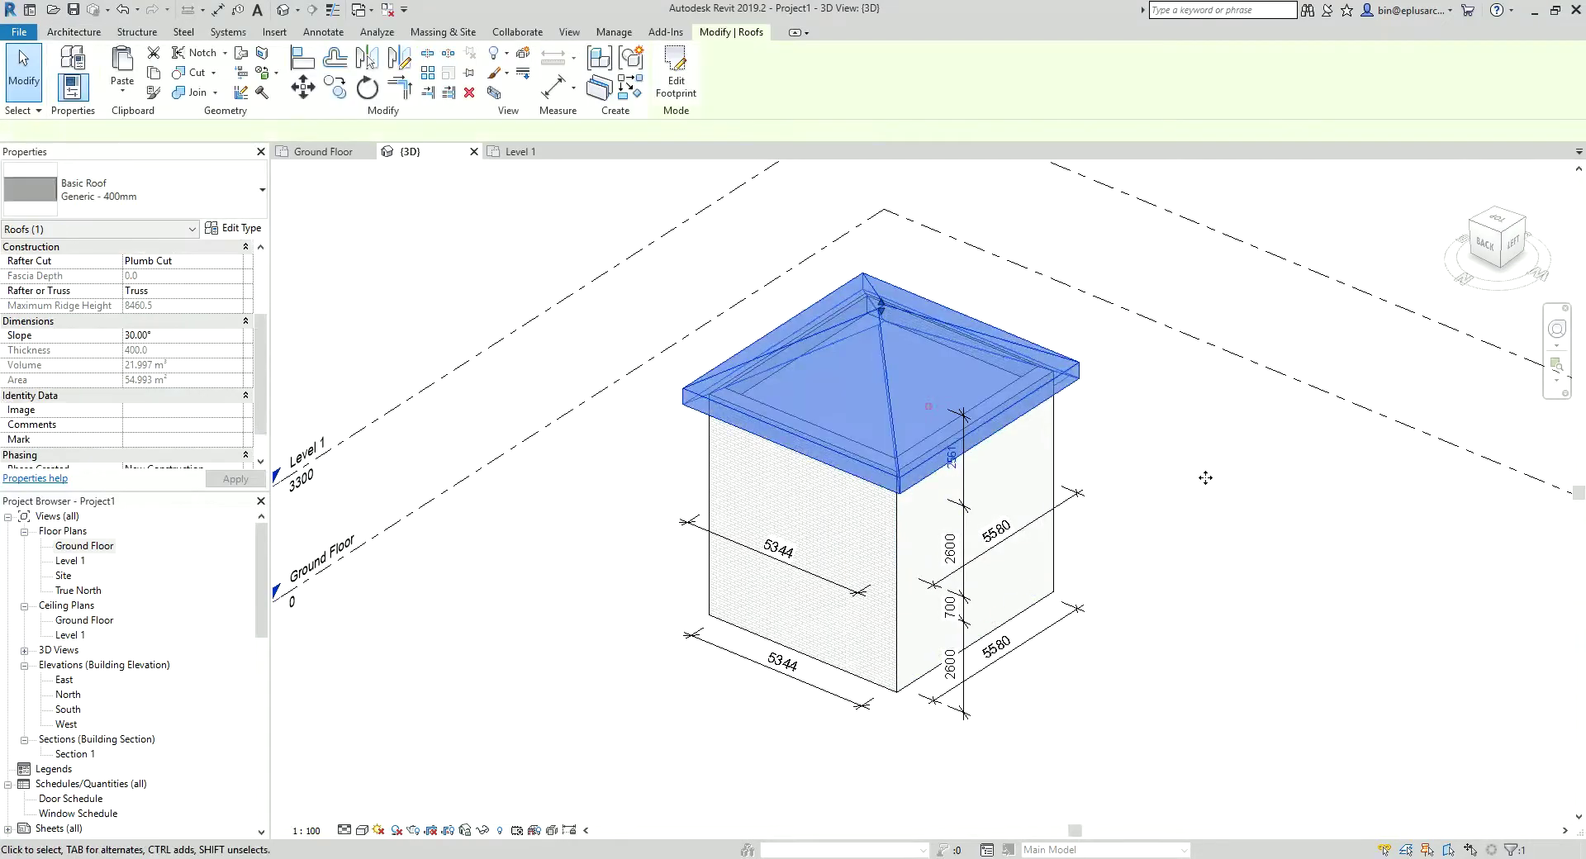
pyautogui.moveTo(936, 442)
pyautogui.keyDown('shift'); pyautogui.mouseDown(button='middle')
pyautogui.moveTo(1097, 551)
pyautogui.moveTo(991, 549)
pyautogui.mouseUp(button='middle'); pyautogui.keyUp('shift')
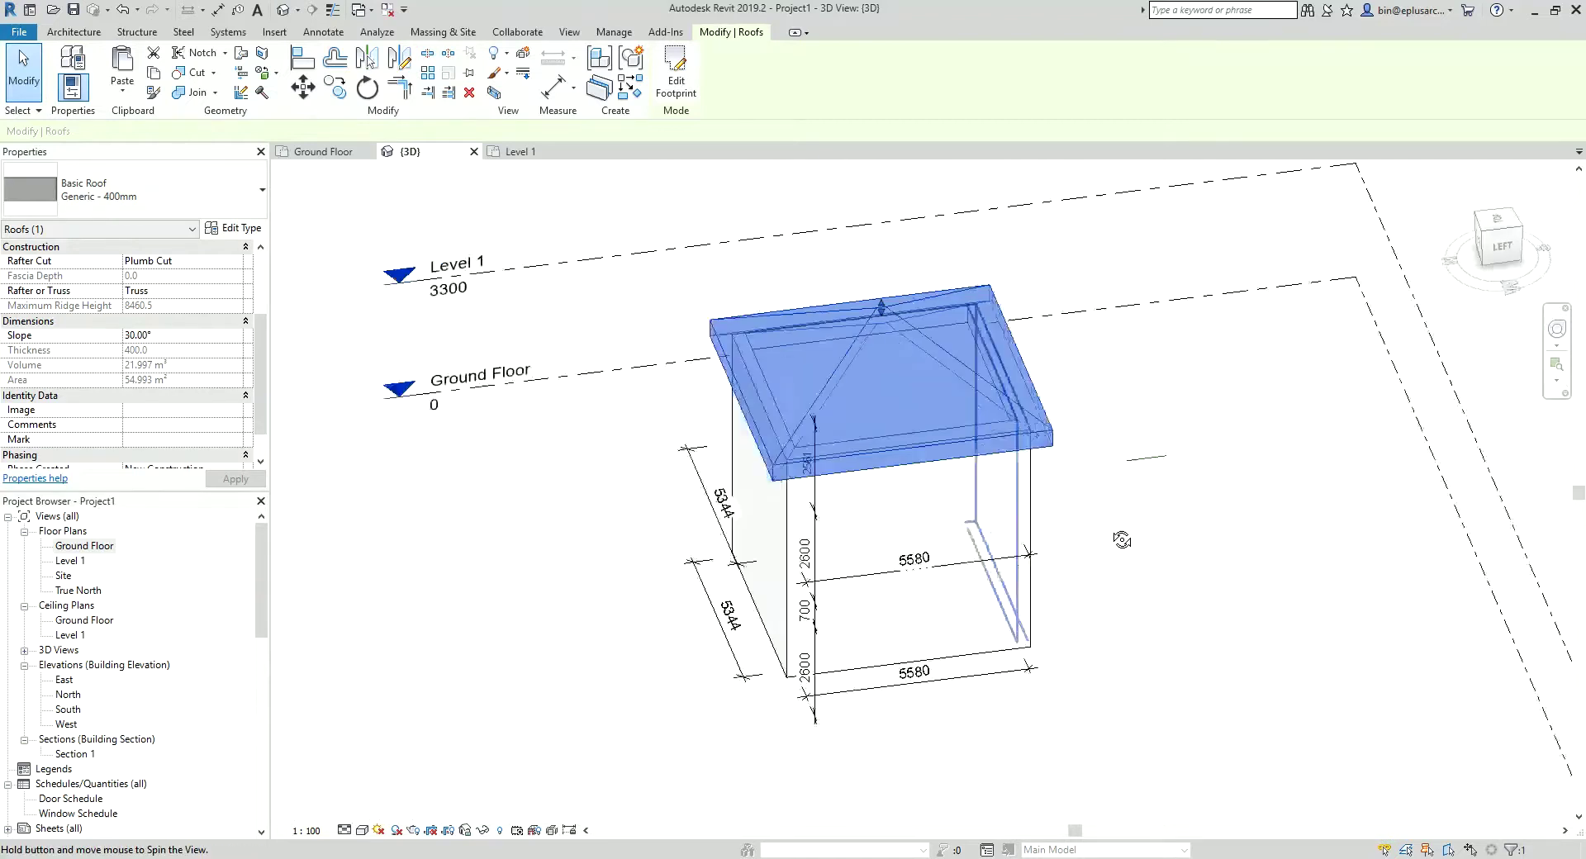
pyautogui.press('Escape')
pyautogui.scroll(3, 932, 560)
pyautogui.click(931, 560)
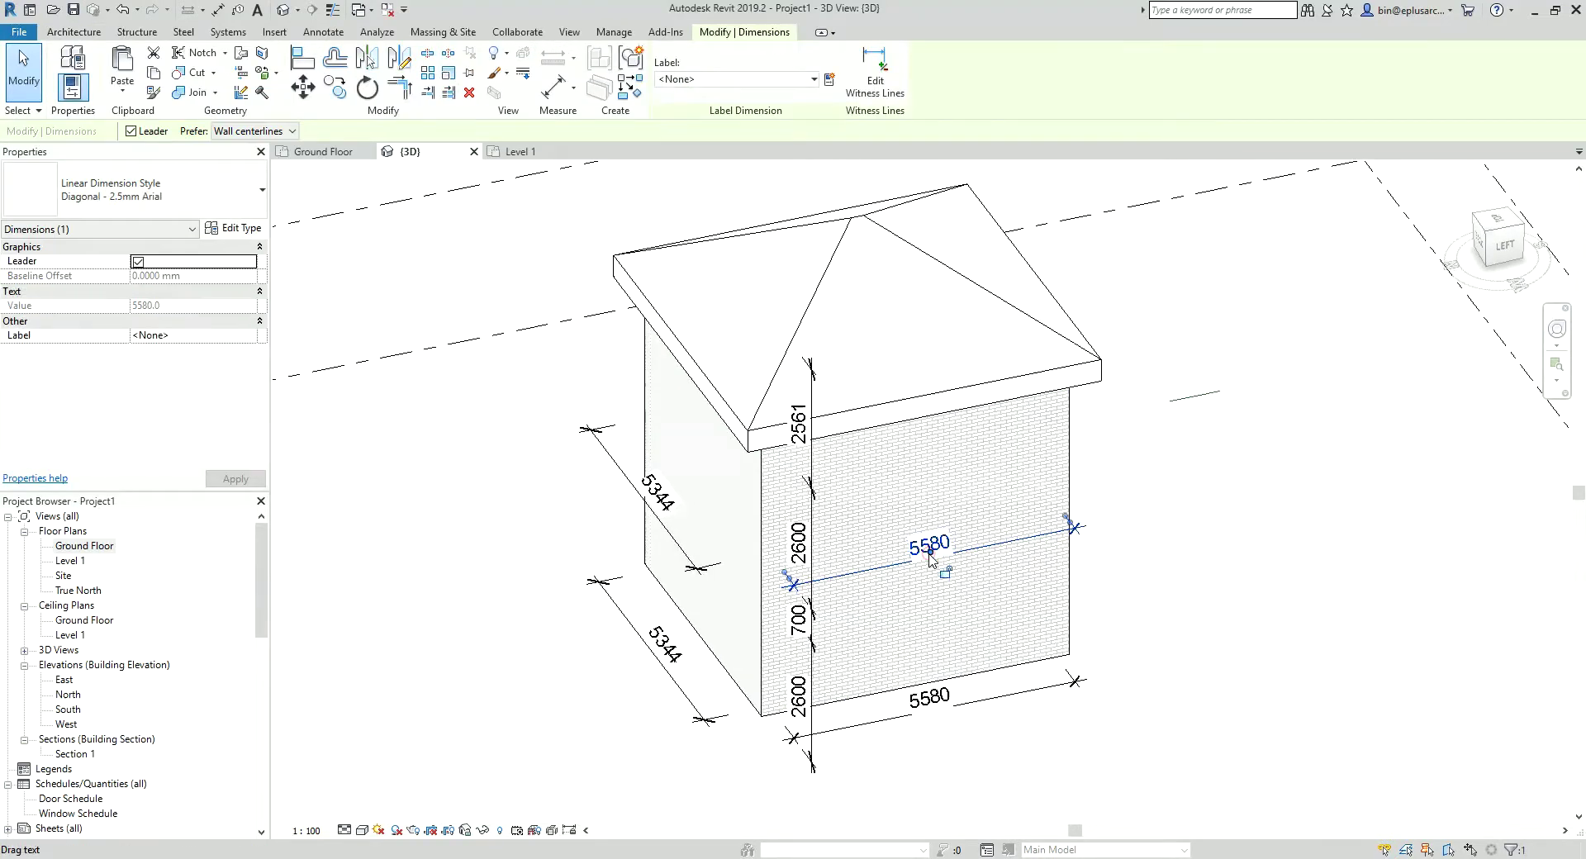
pyautogui.press('Escape')
pyautogui.scroll(-3, 950, 582)
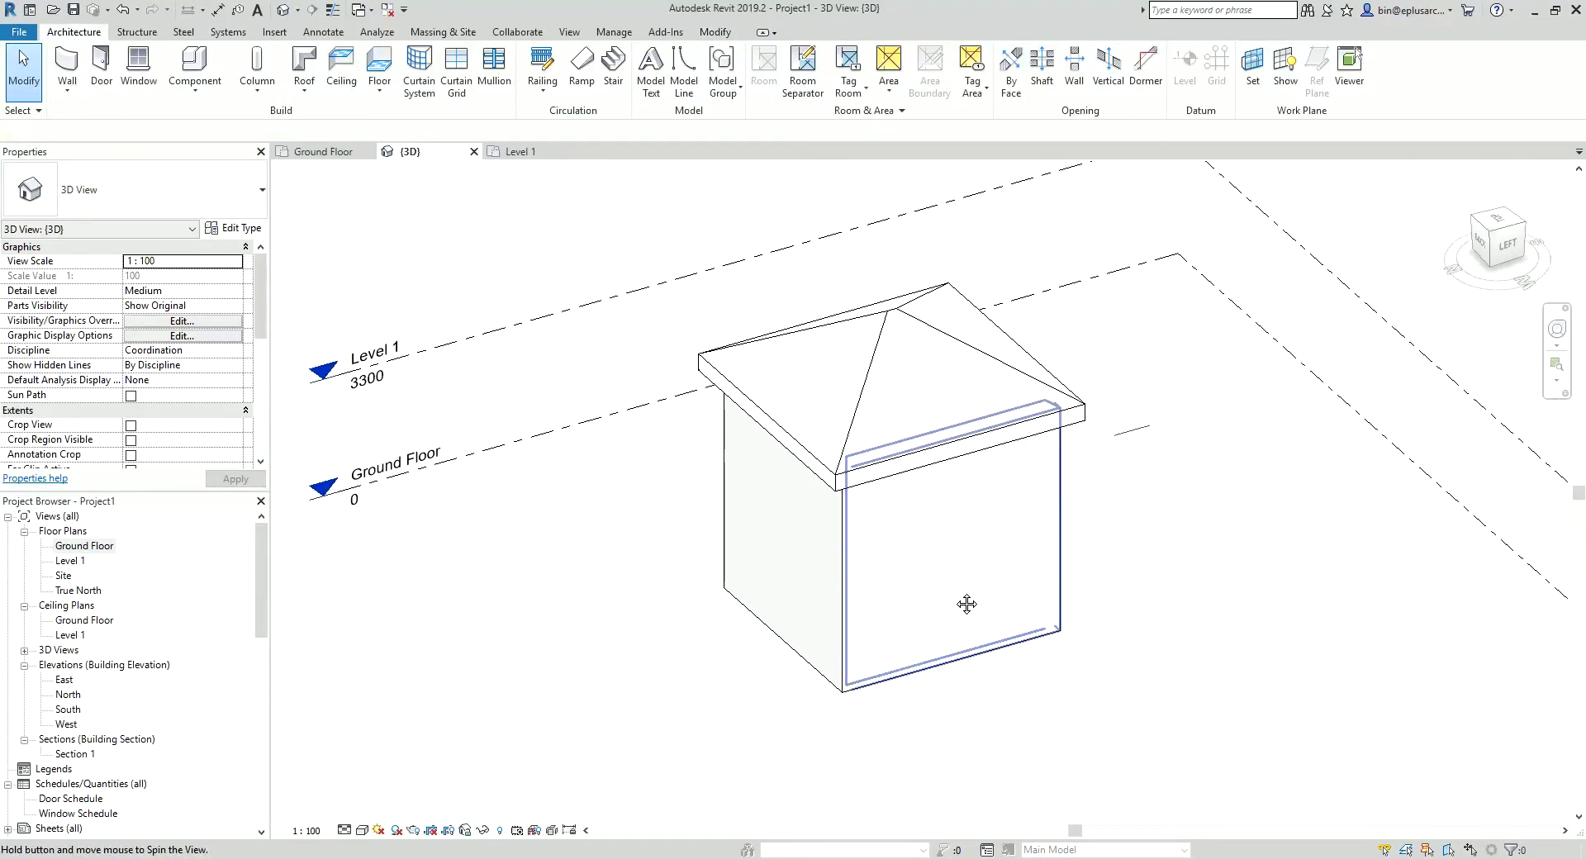
pyautogui.moveTo(961, 604)
pyautogui.keyDown('shift'); pyautogui.mouseDown(button='middle')
pyautogui.moveTo(891, 599)
pyautogui.moveTo(929, 574)
pyautogui.mouseUp(button='middle'); pyautogui.keyUp('shift')
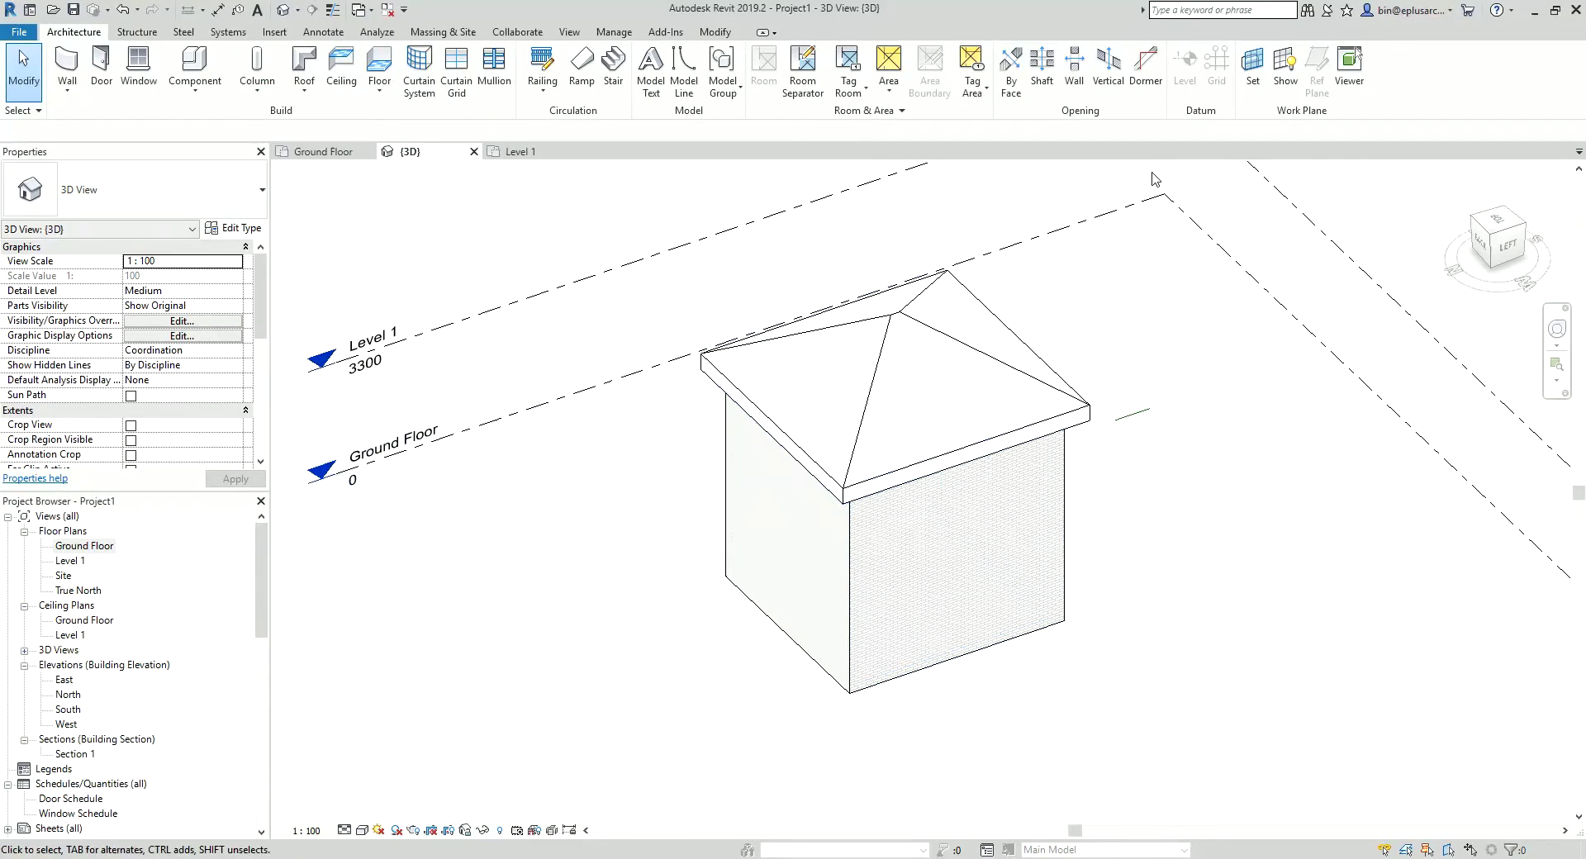
# Step: Show the work plane grid and set the work plane to Level : Ground Floor
pyautogui.click(1285, 79)
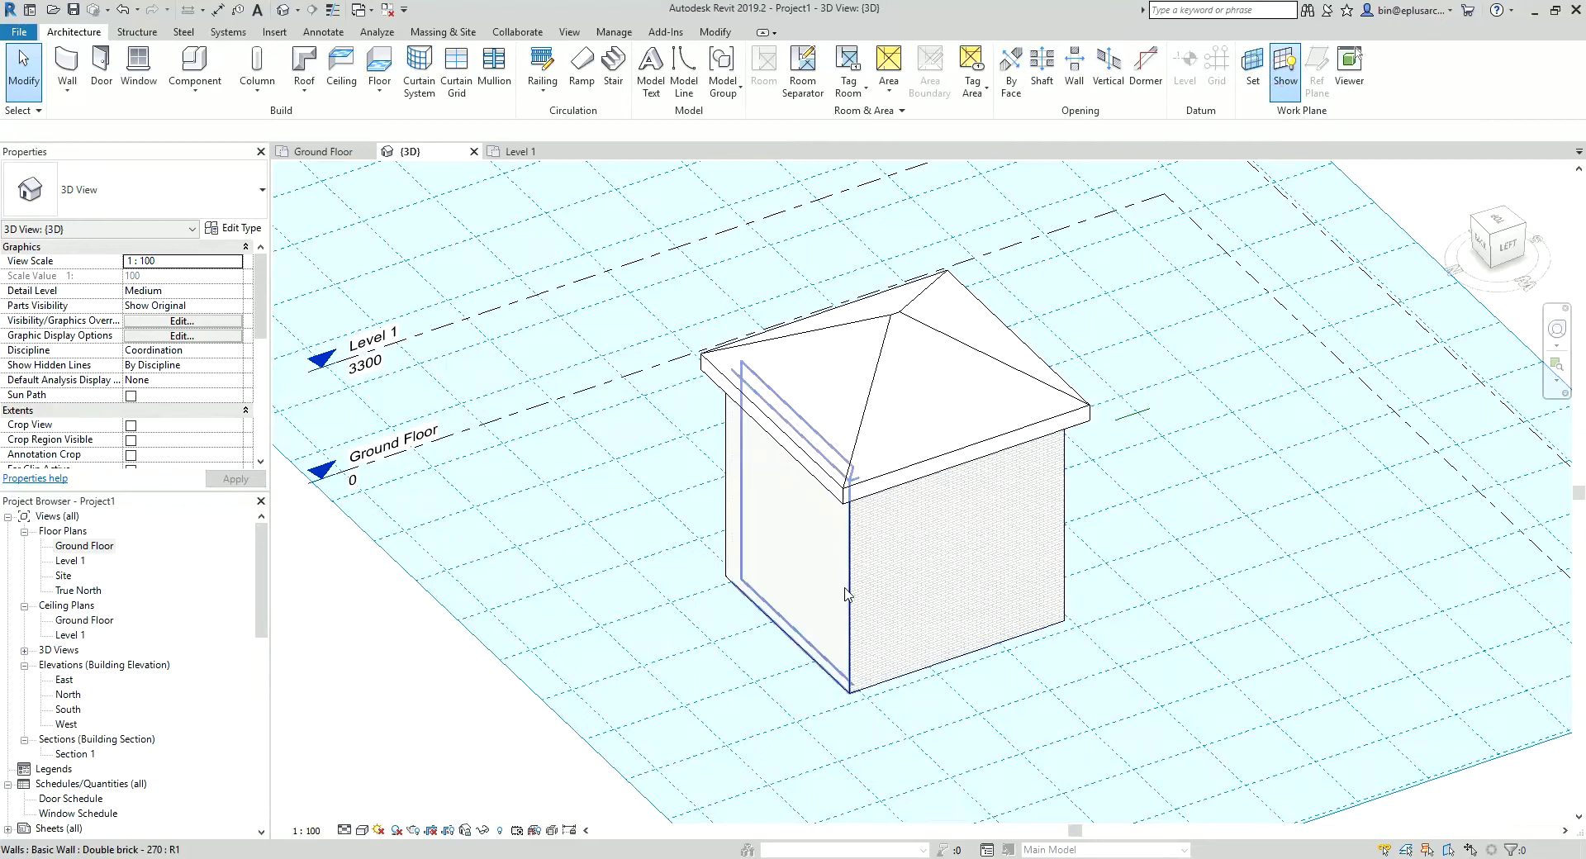
pyautogui.click(1253, 66)
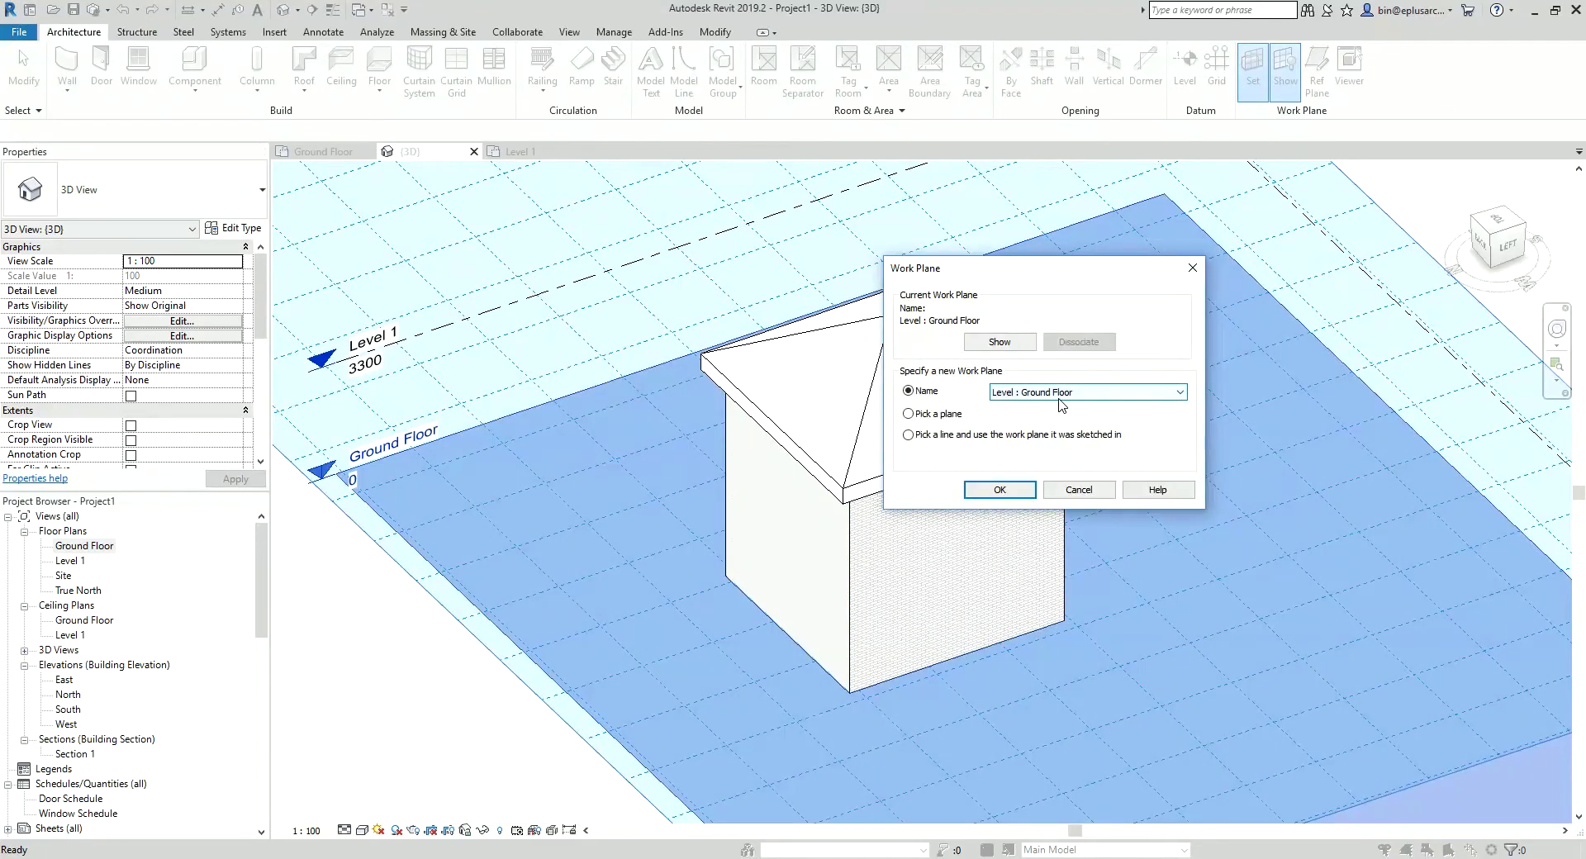
pyautogui.click(999, 489)
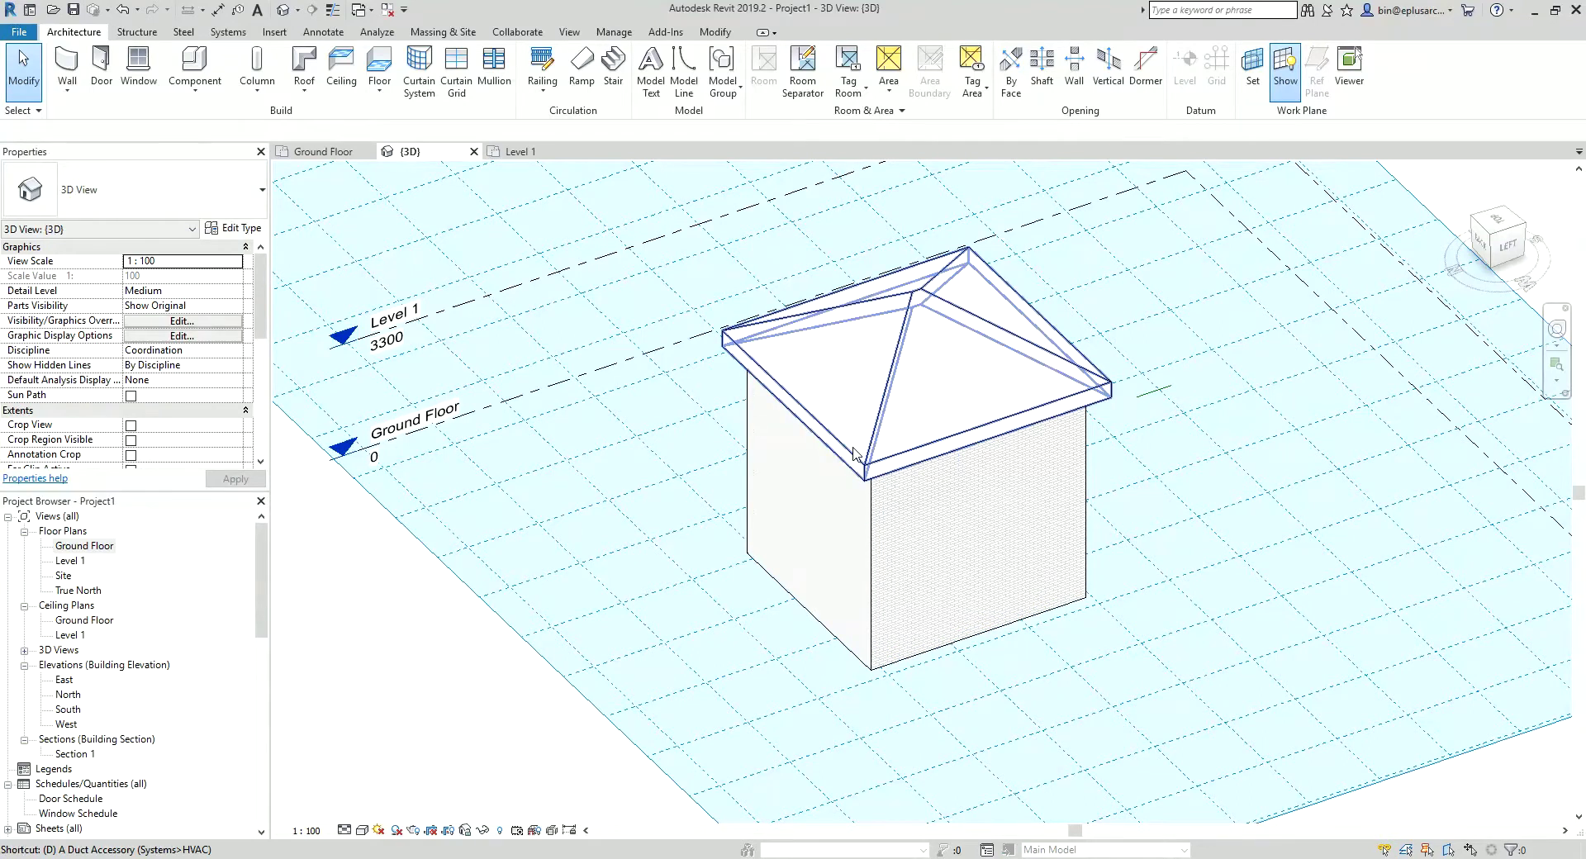
# Step: Place aligned dimensions 6120 and 5884 on the outer walls at ground level
pyautogui.press('d')
pyautogui.press('i')
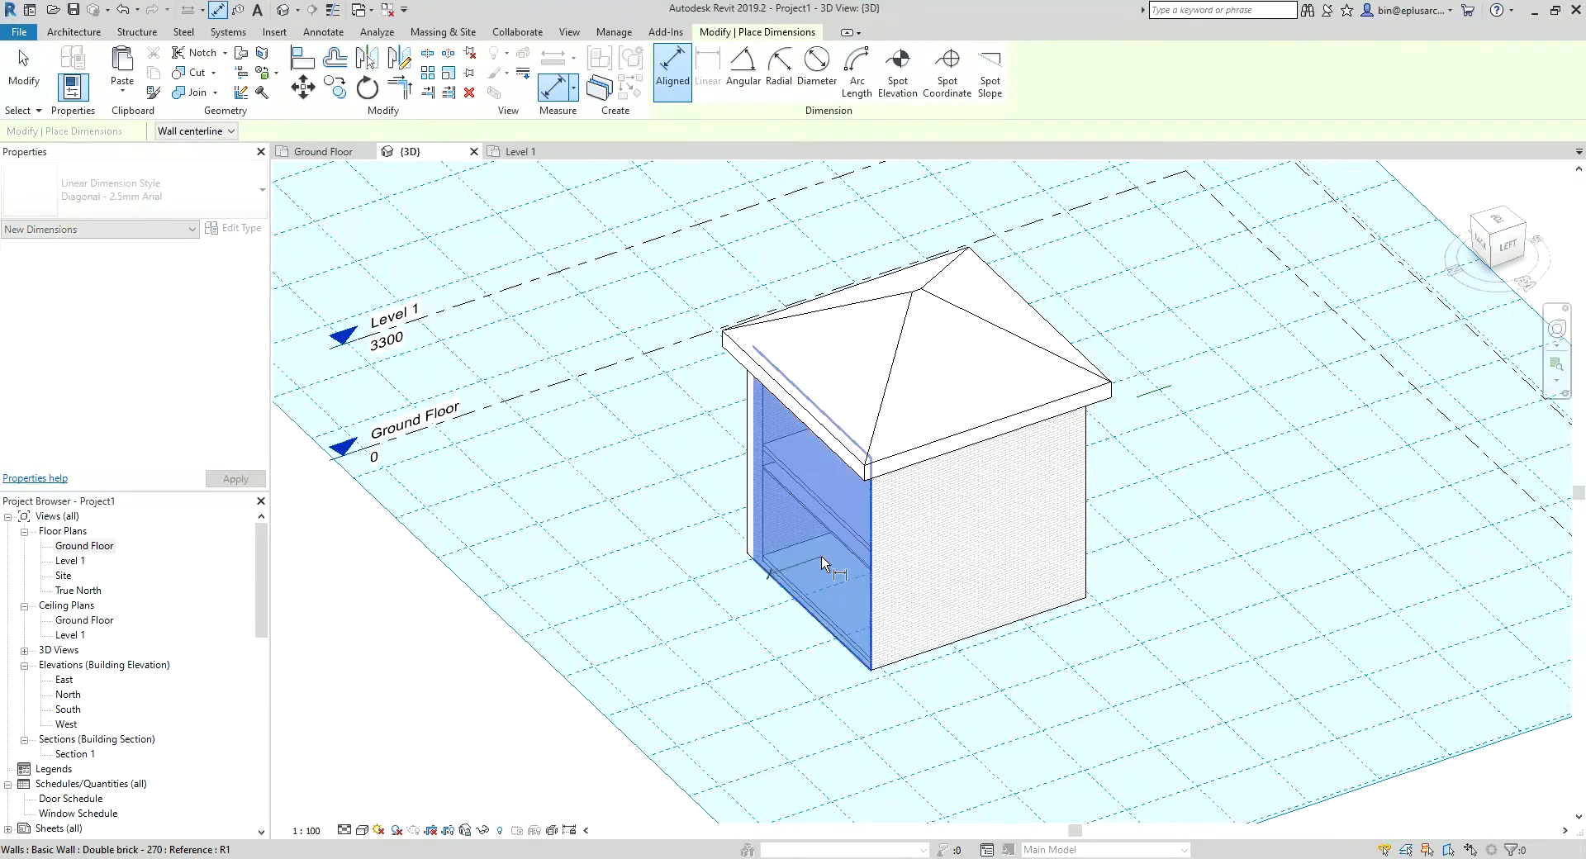
pyautogui.click(821, 558)
pyautogui.keyDown('shift'); pyautogui.moveTo(821, 558); pyautogui.dragTo(807, 566, button='middle'); pyautogui.keyUp('shift')
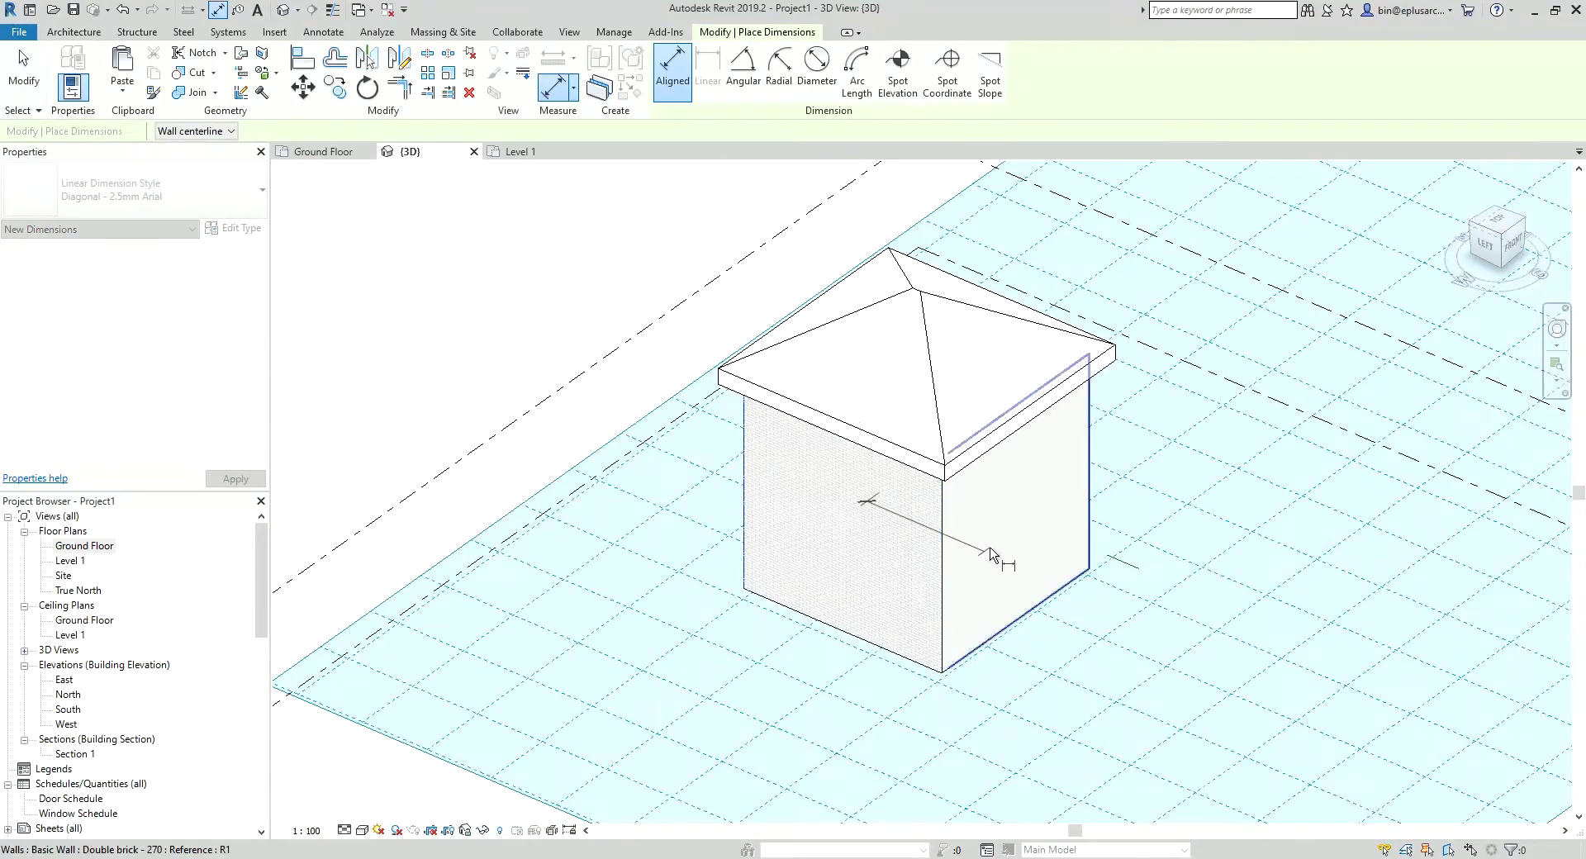
pyautogui.click(807, 673)
pyautogui.moveTo(807, 673)
pyautogui.keyDown('shift'); pyautogui.mouseDown(button='middle')
pyautogui.moveTo(901, 615)
pyautogui.moveTo(958, 489)
pyautogui.moveTo(790, 552)
pyautogui.mouseUp(button='middle'); pyautogui.keyUp('shift')
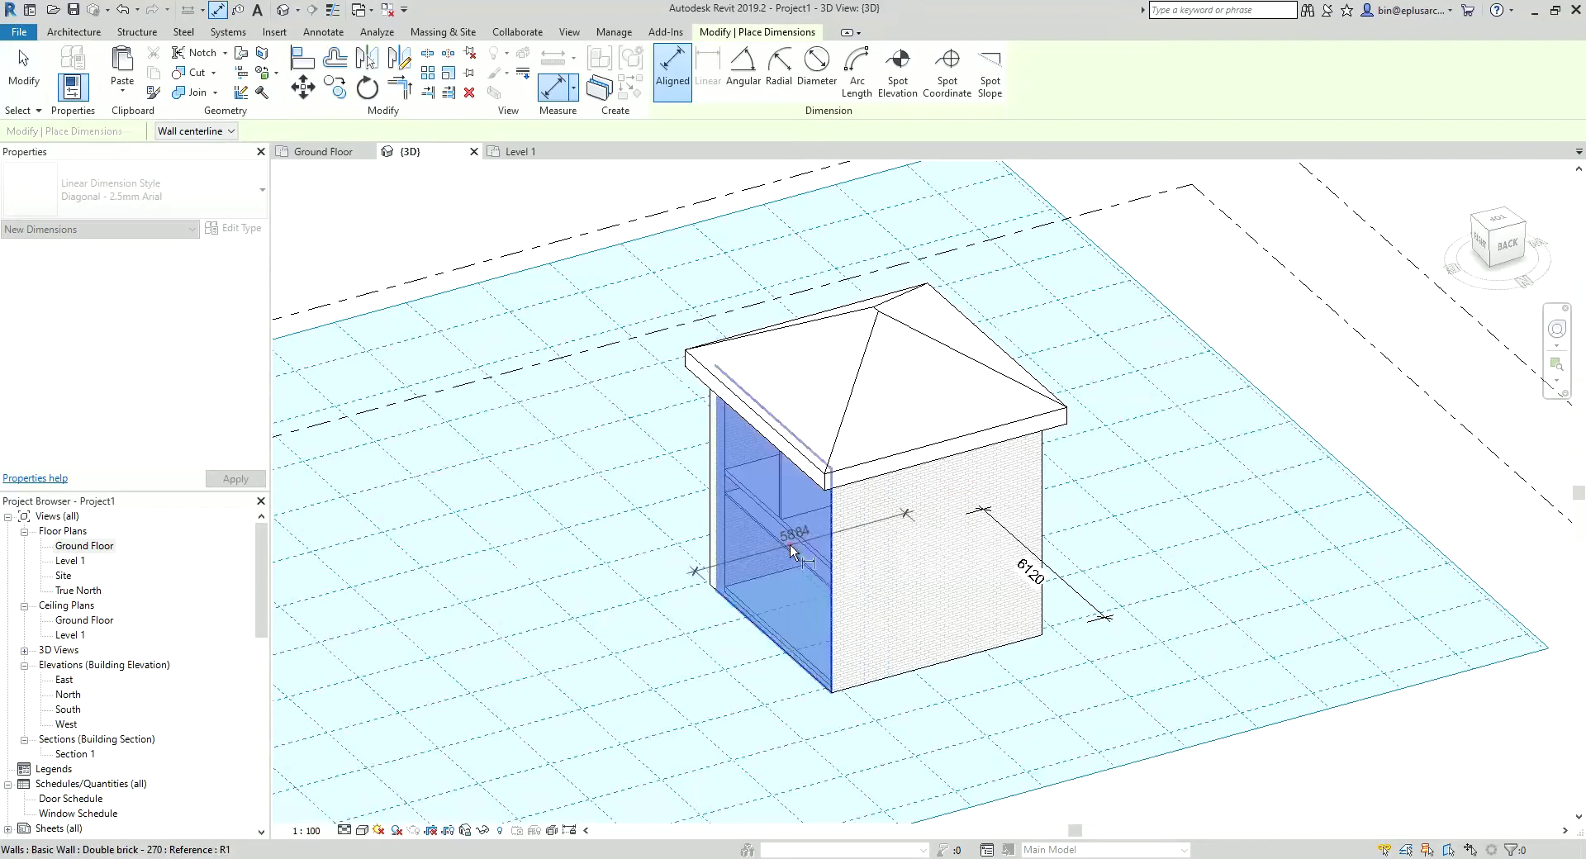
pyautogui.click(989, 705)
pyautogui.keyDown('shift'); pyautogui.moveTo(989, 705); pyautogui.dragTo(803, 542, button='middle'); pyautogui.keyUp('shift')
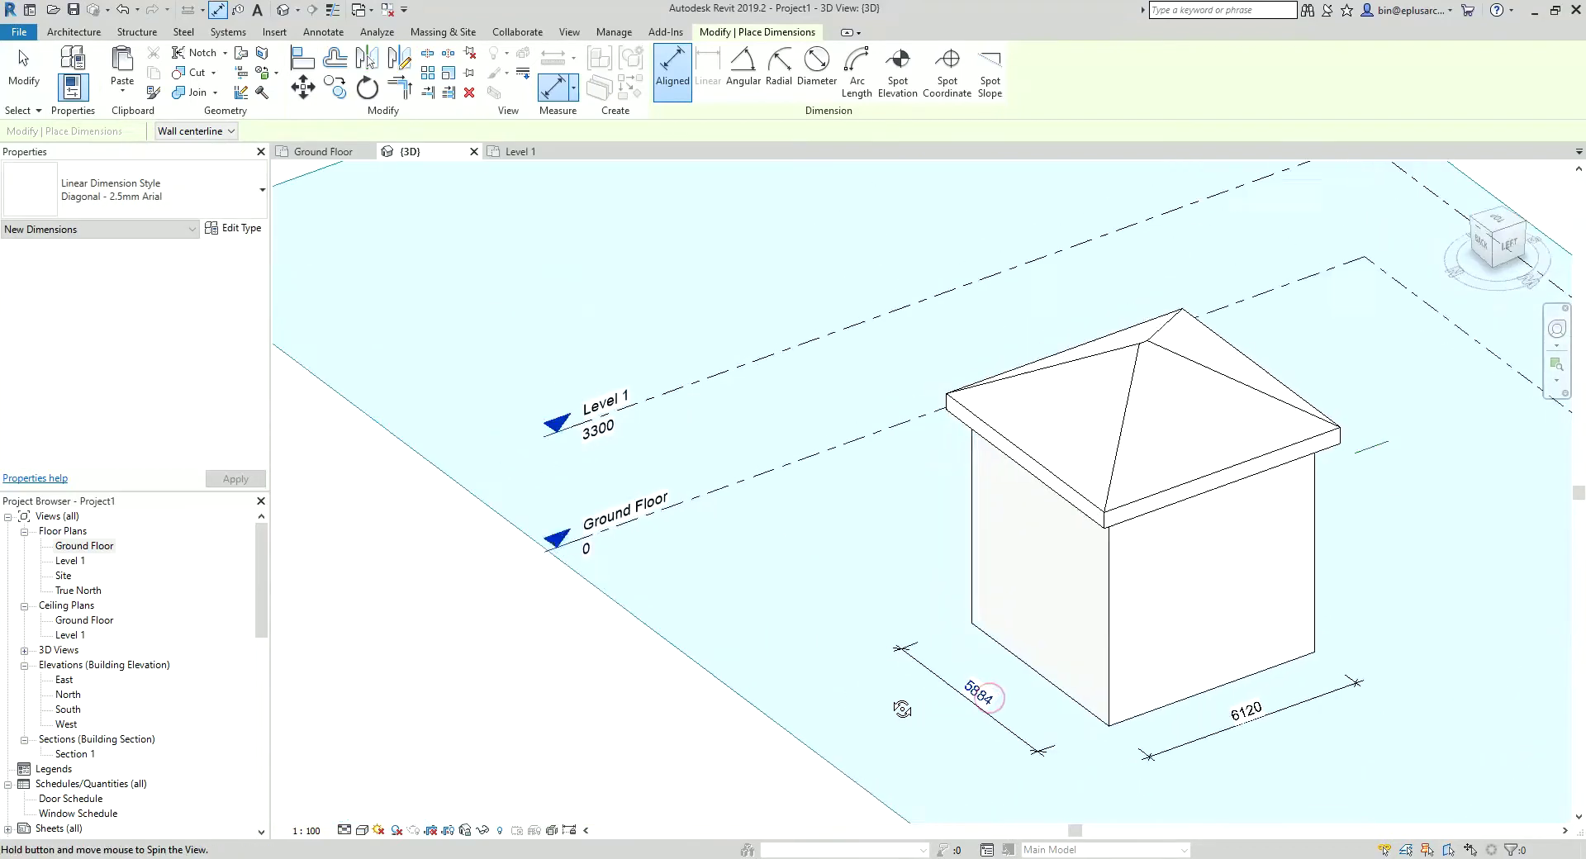
pyautogui.scroll(3, 806, 541)
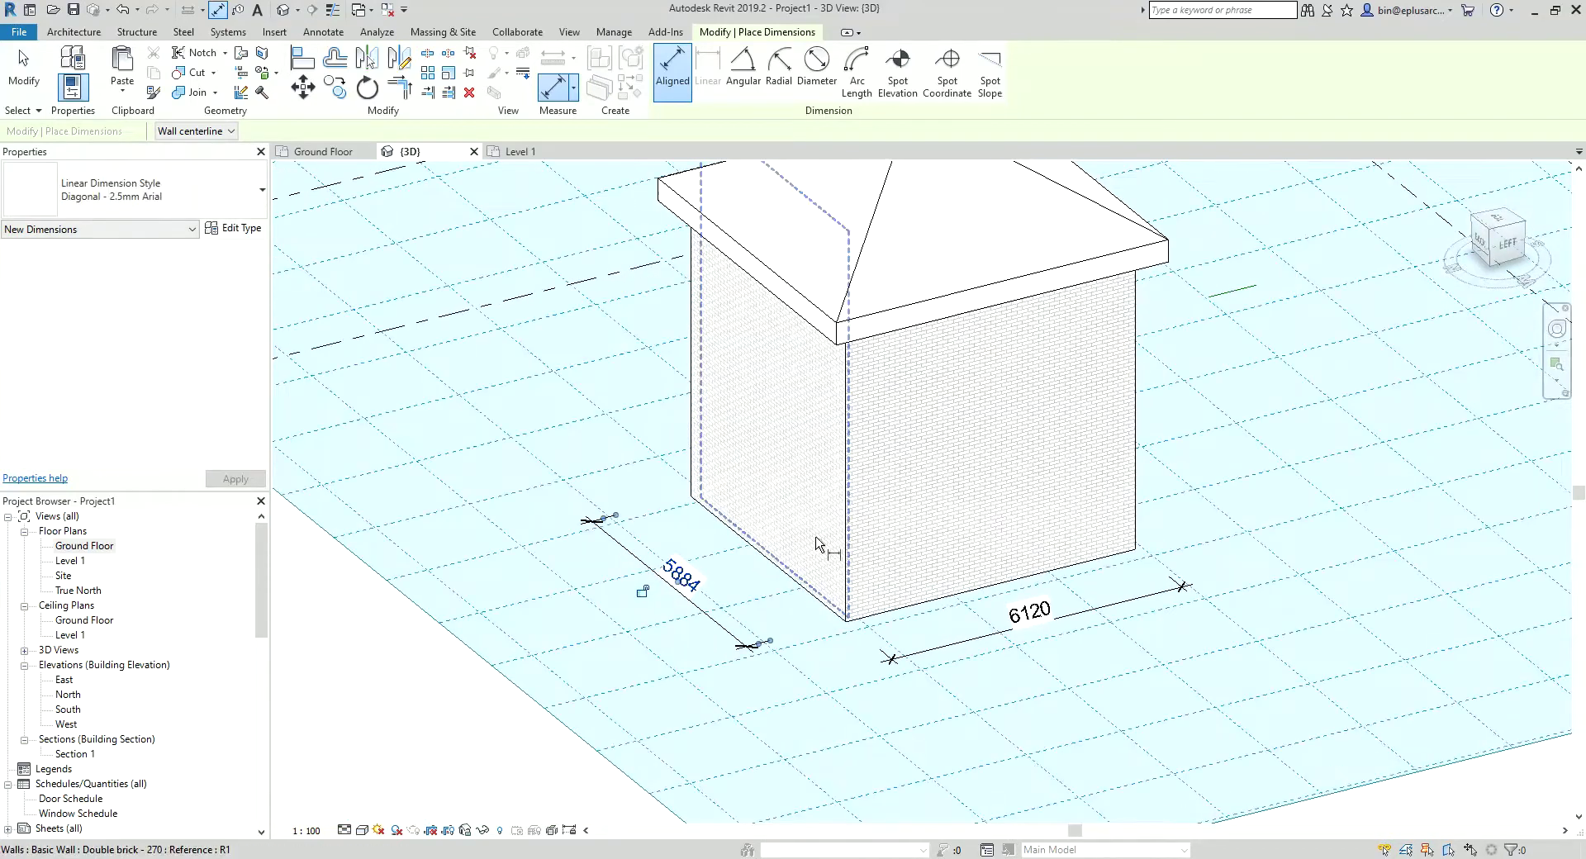
pyautogui.press('Escape')
pyautogui.press('Escape')
# Step: Temporarily hide the front wall, then start and cancel an interior 2745 dimension
pyautogui.moveTo(923, 577)
pyautogui.keyDown('shift'); pyautogui.mouseDown(button='middle')
pyautogui.moveTo(964, 460)
pyautogui.moveTo(1005, 523)
pyautogui.moveTo(871, 506)
pyautogui.mouseUp(button='middle'); pyautogui.keyUp('shift')
pyautogui.click(964, 459)
pyautogui.press('h')
pyautogui.press('h')
pyautogui.press('d')
pyautogui.press('i')
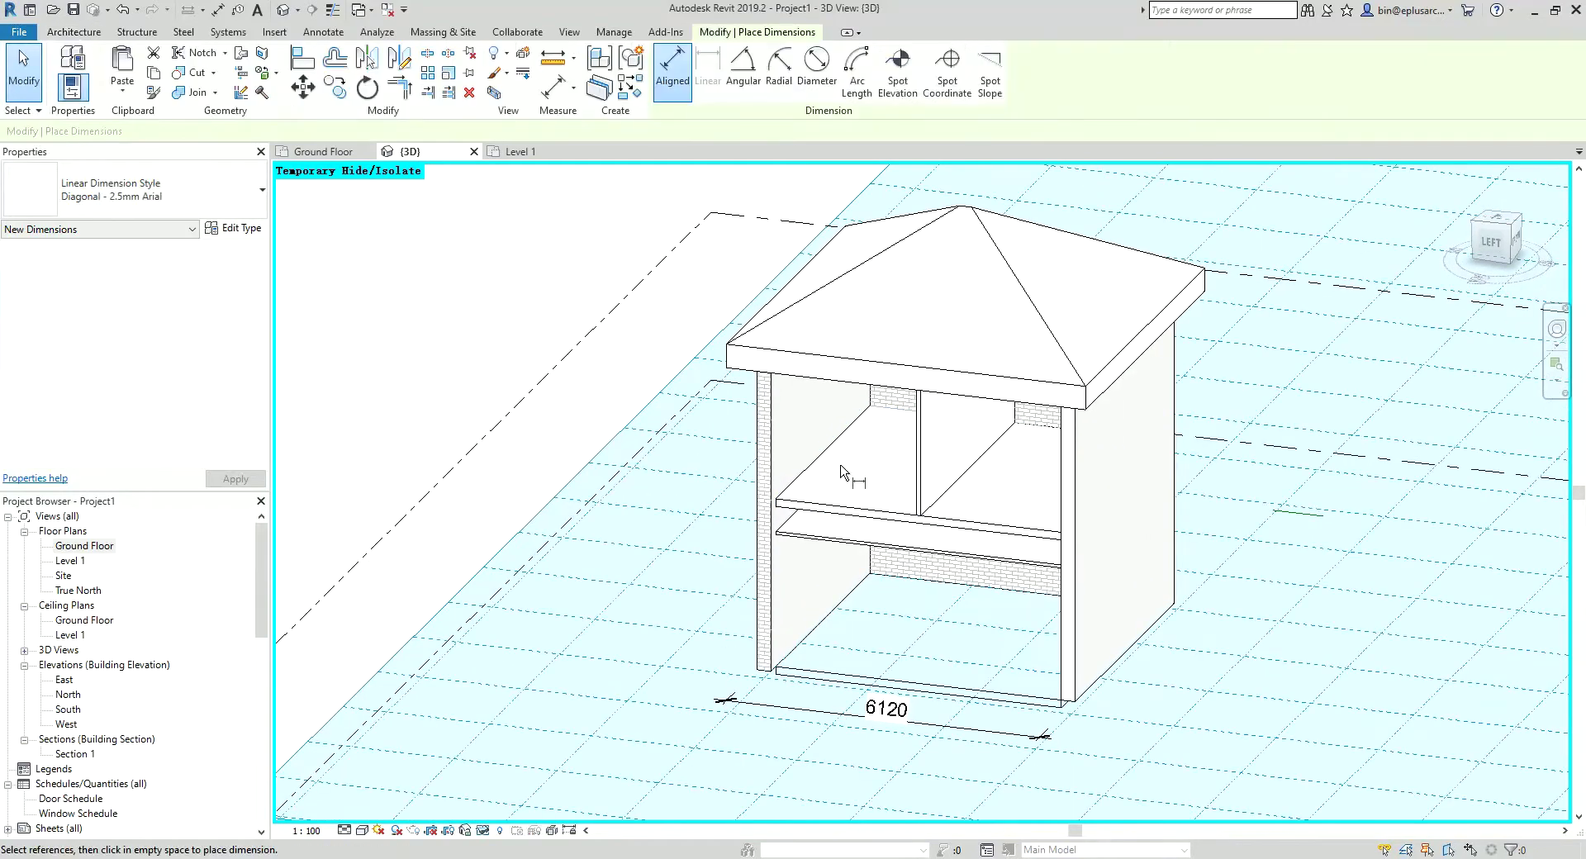
pyautogui.click(811, 433)
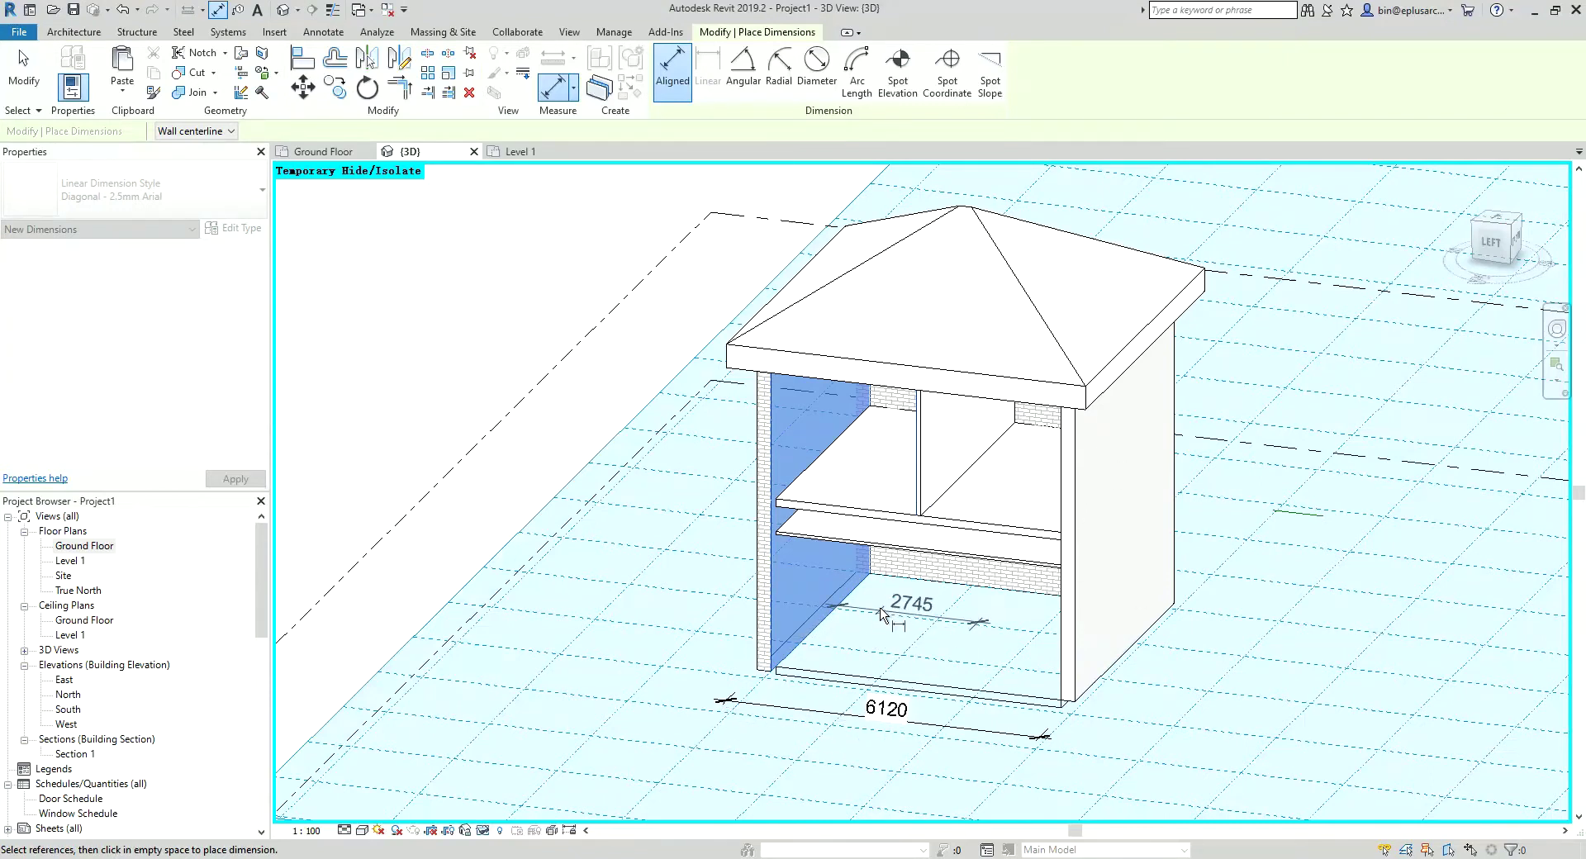
pyautogui.press('Escape')
pyautogui.press('Escape')
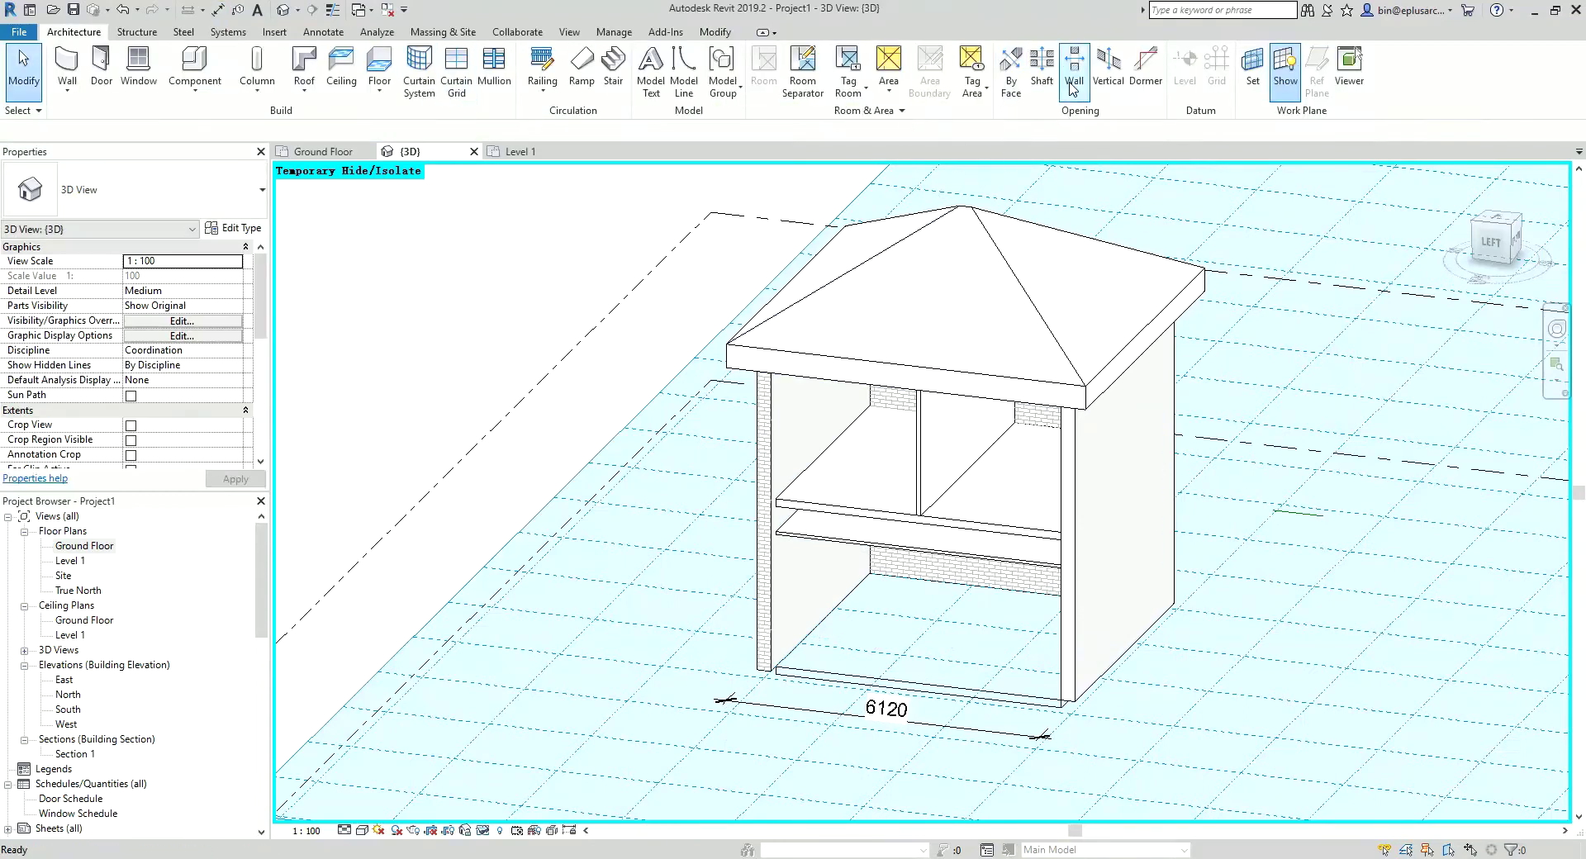
# Step: Set the work plane to Level : Level 1 and resume aligned dimensioning
pyautogui.click(1247, 70)
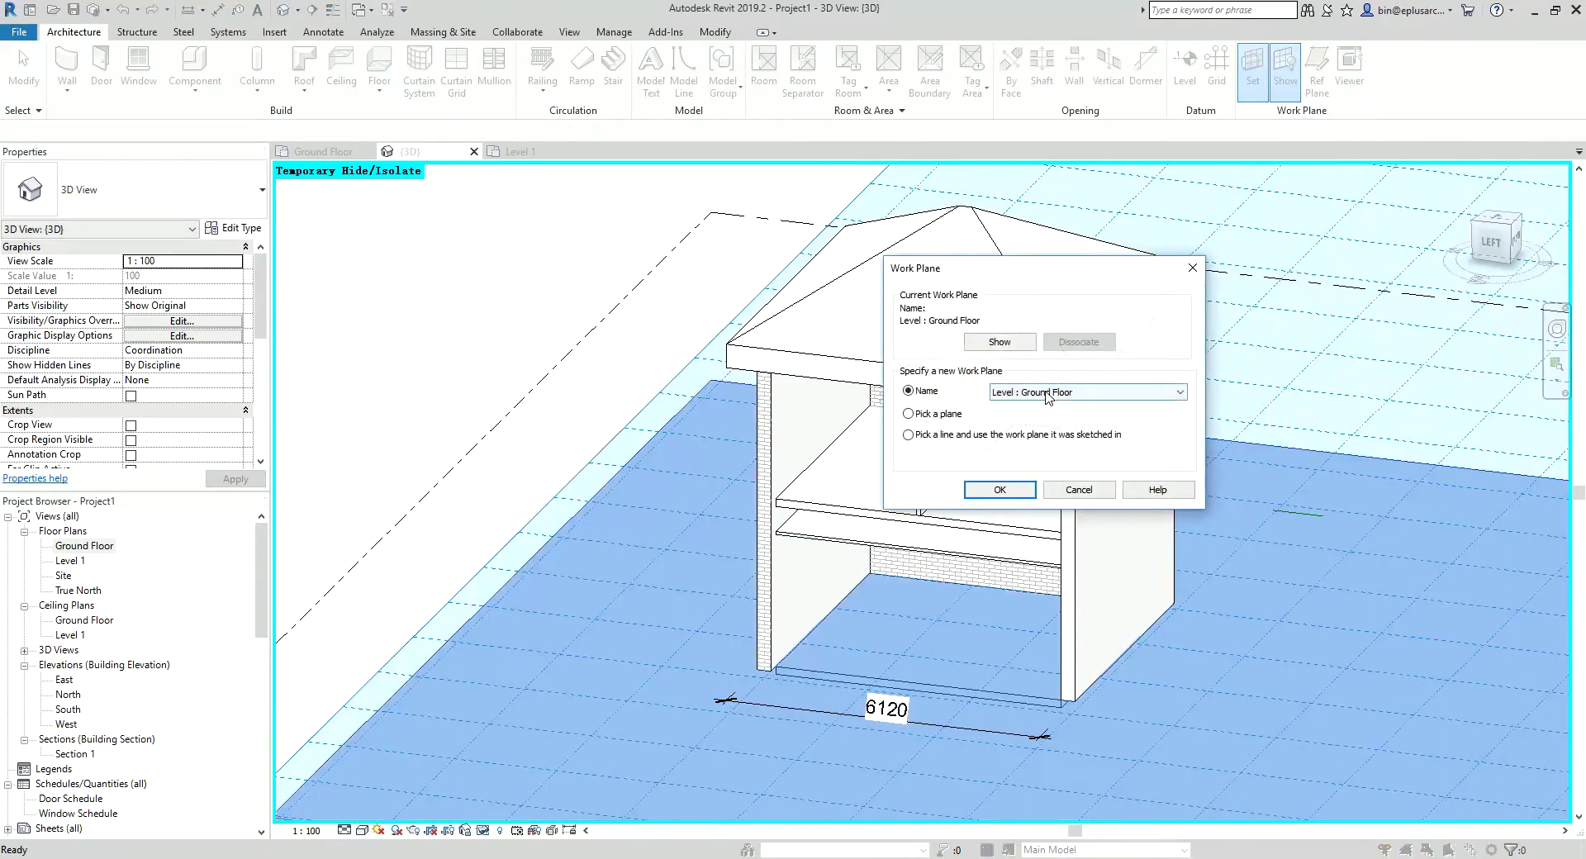
pyautogui.click(1037, 419)
pyautogui.click(999, 489)
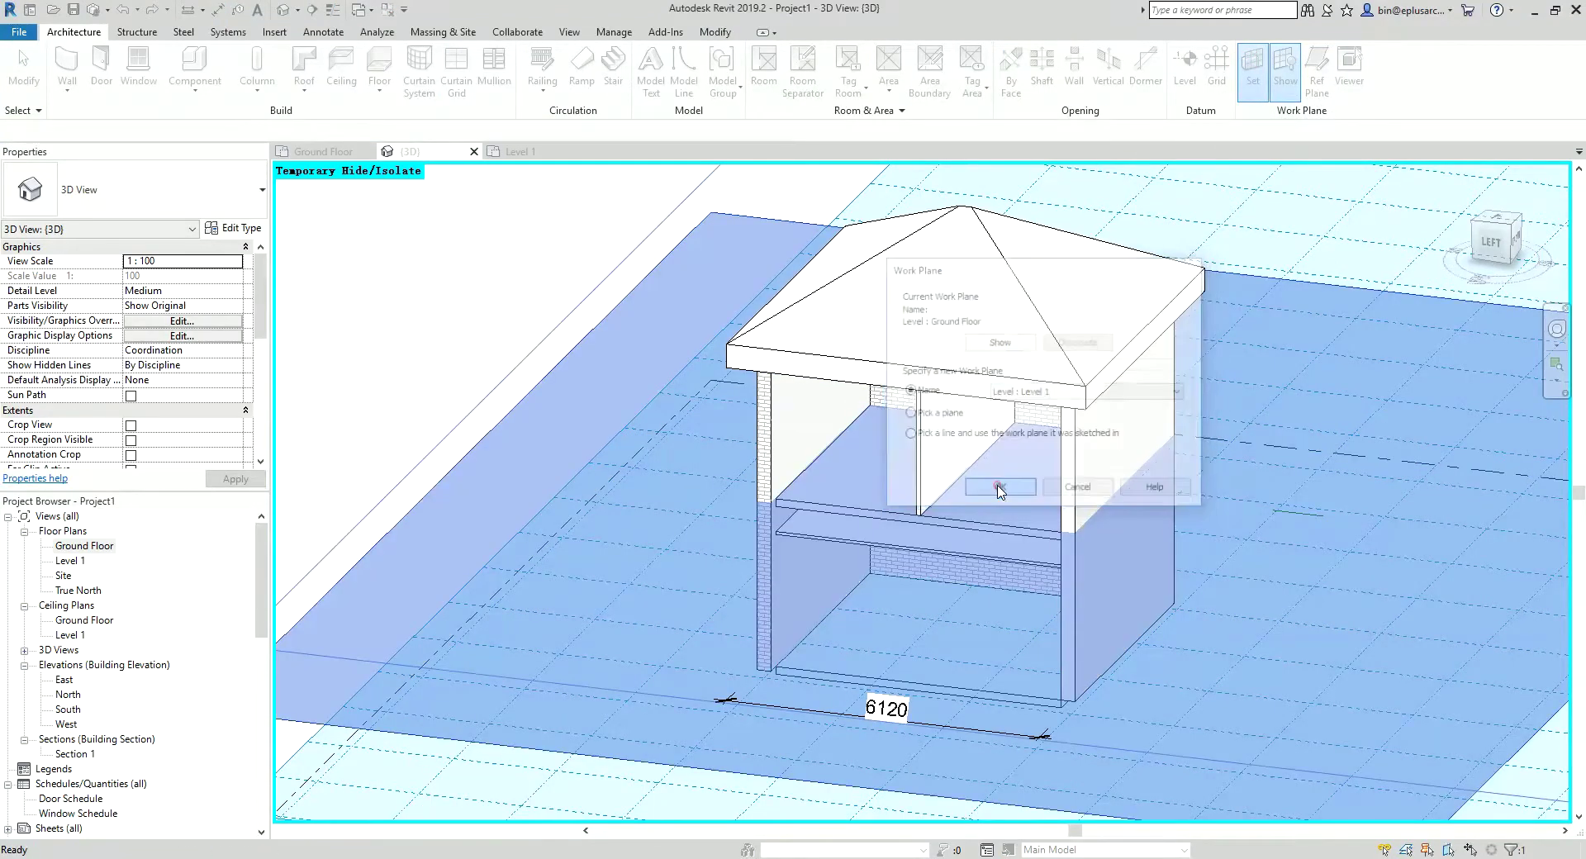
pyautogui.press('i')
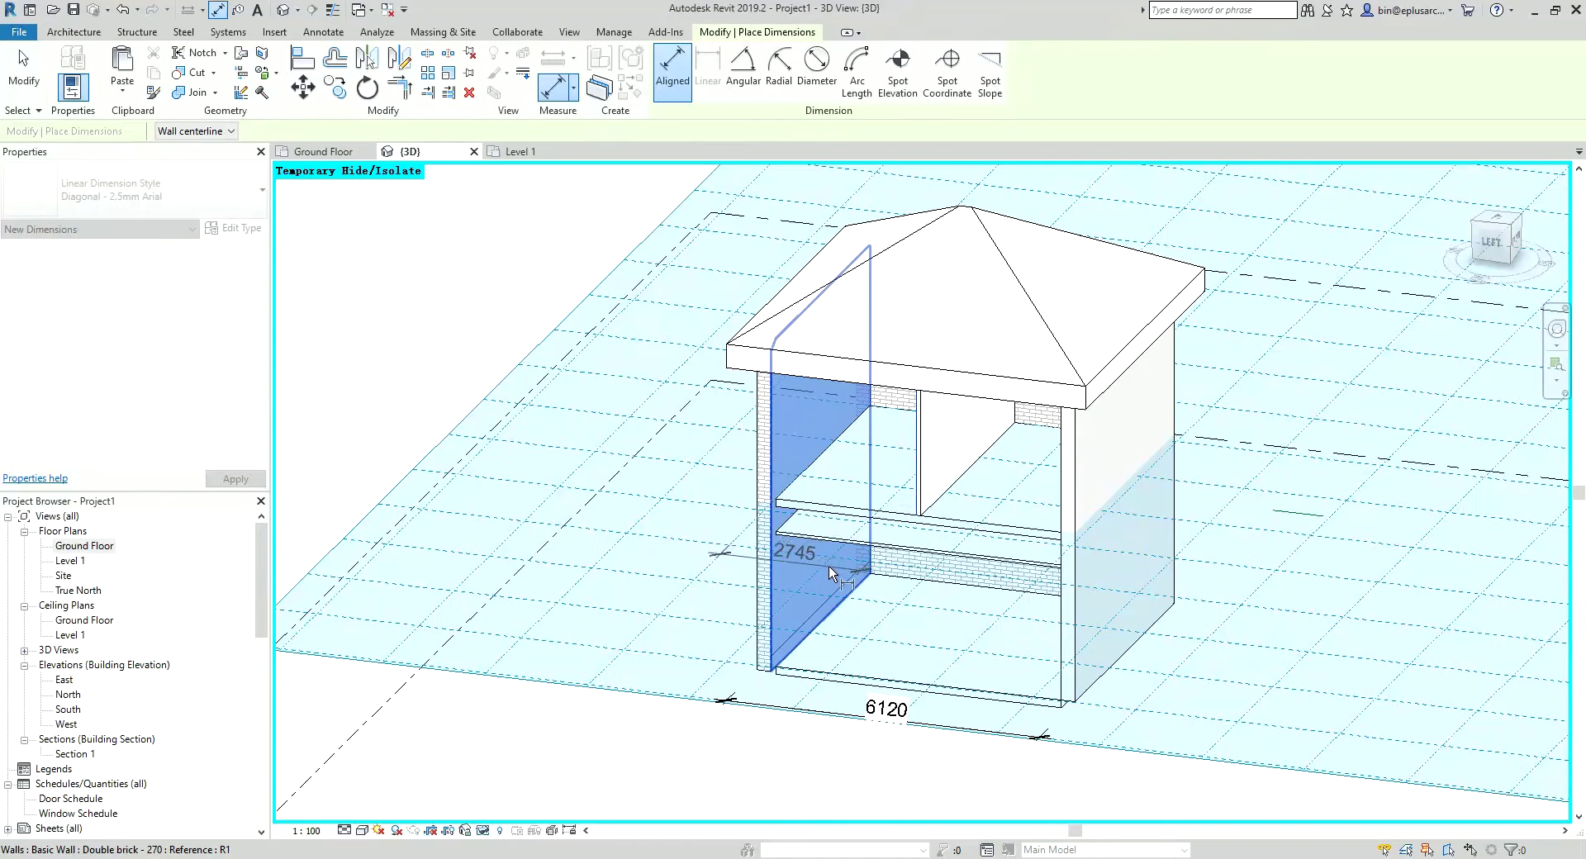
# Step: Finish the 2745 interior dimension on Level 1 and reframe the view at the wall corner
pyautogui.moveTo(829, 567)
pyautogui.keyDown('shift'); pyautogui.mouseDown(button='middle')
pyautogui.moveTo(695, 567)
pyautogui.moveTo(815, 549)
pyautogui.mouseUp(button='middle'); pyautogui.keyUp('shift')
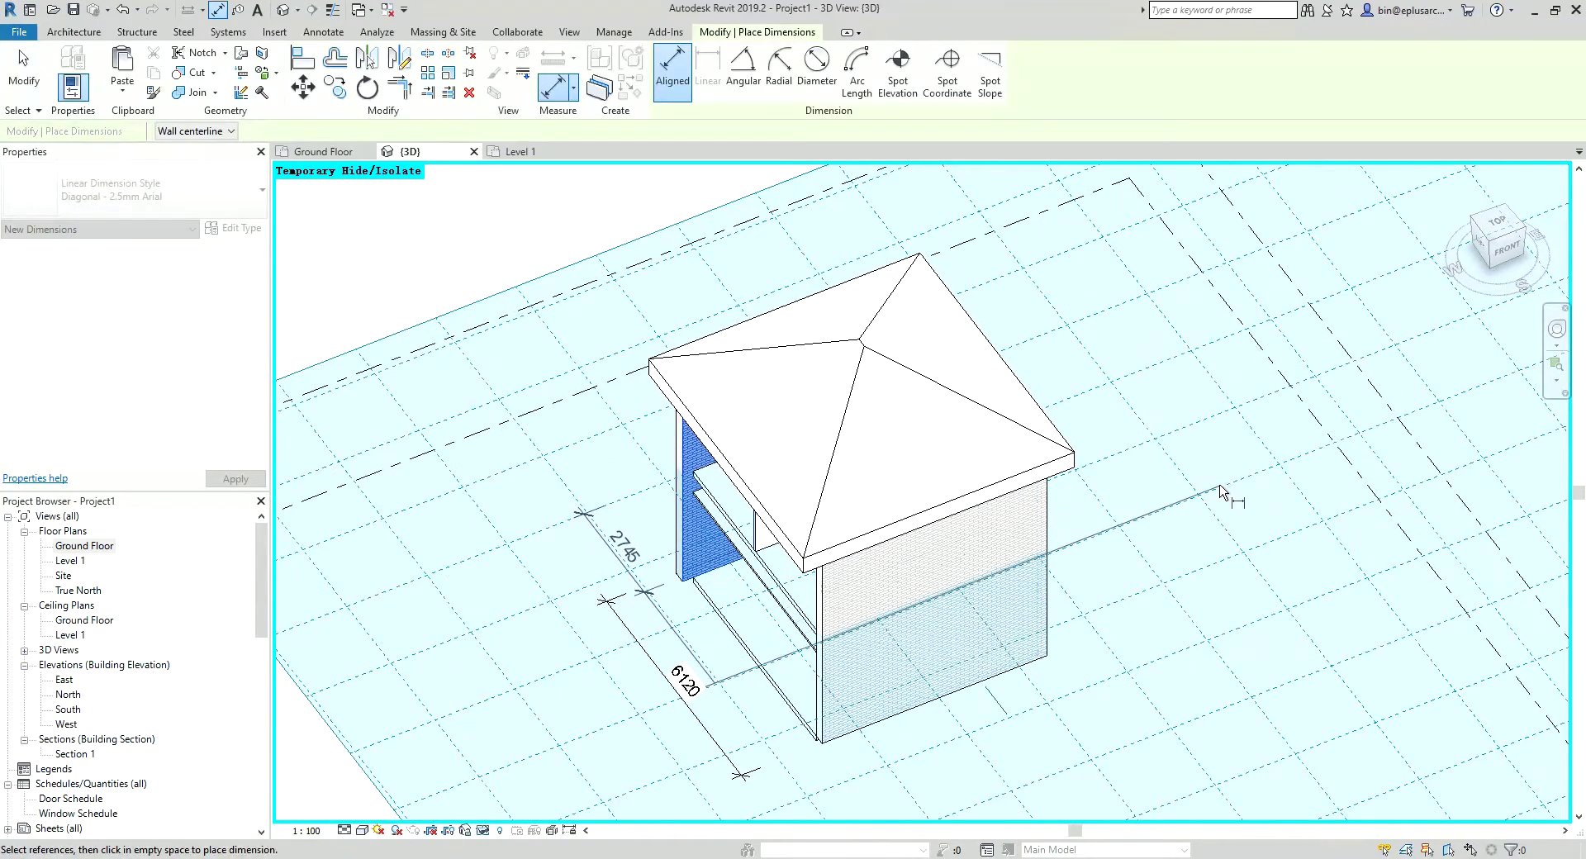
pyautogui.keyDown('shift'); pyautogui.moveTo(1250, 477); pyautogui.dragTo(1114, 493, button='middle'); pyautogui.keyUp('shift')
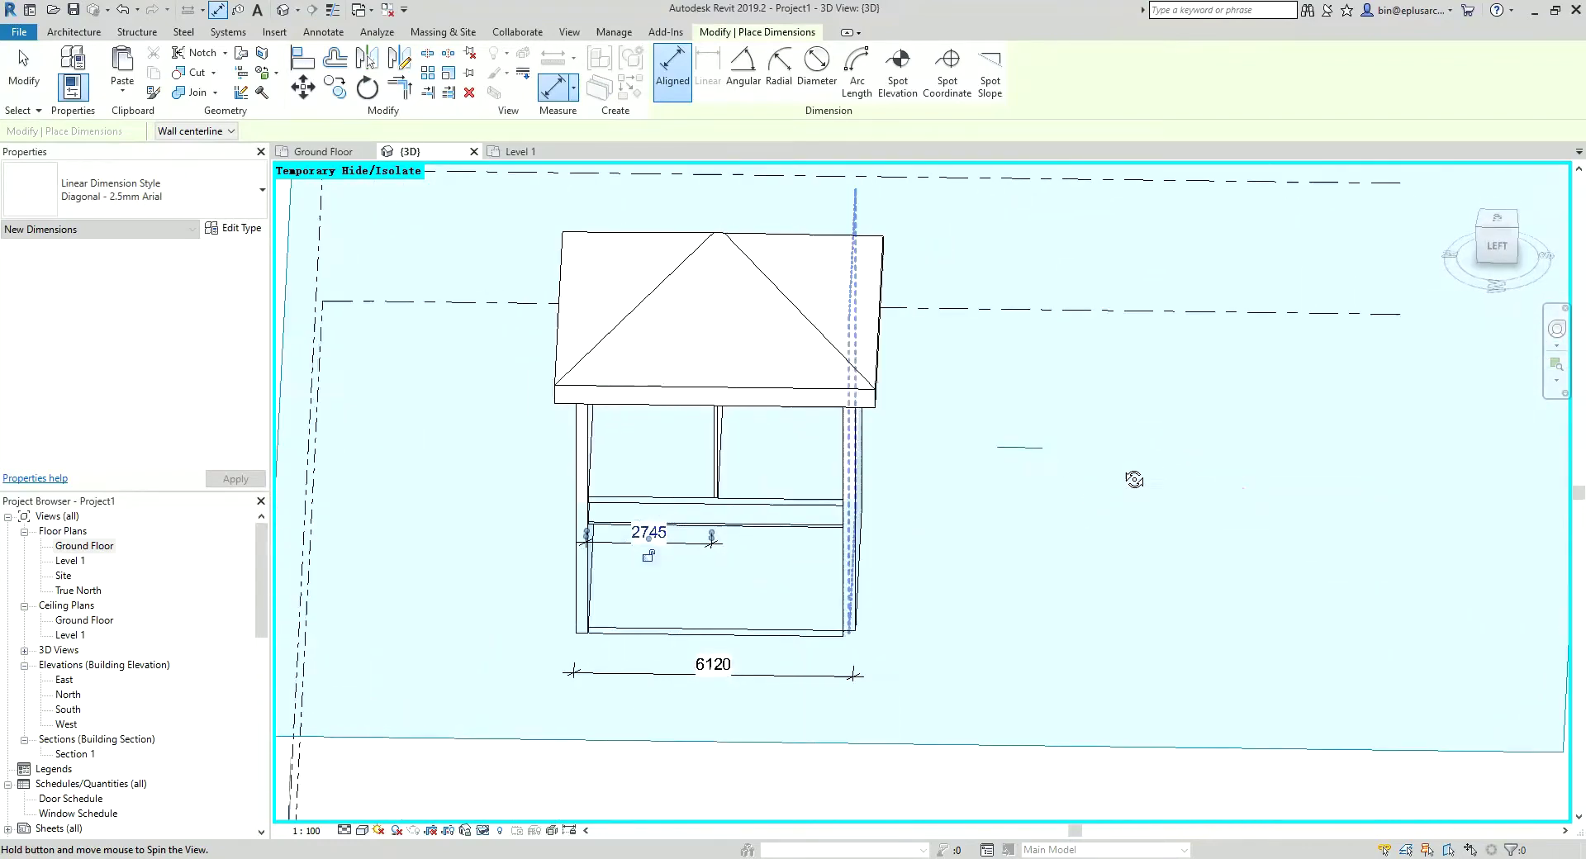
pyautogui.press('Escape')
pyautogui.press('Escape')
pyautogui.scroll(2, 686, 528)
pyautogui.click(682, 537)
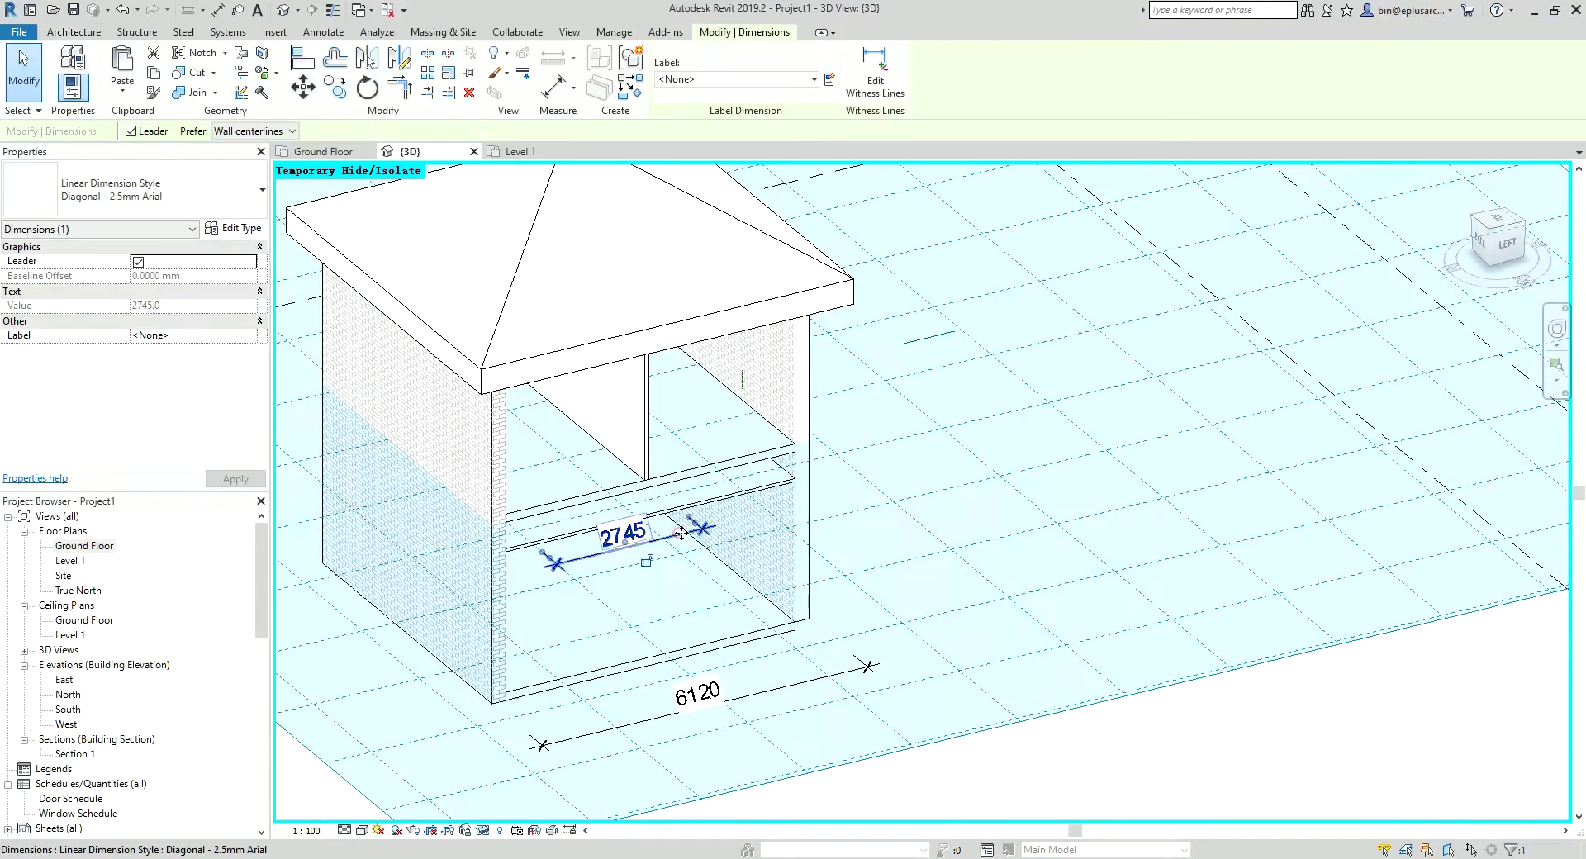
pyautogui.press('Escape')
pyautogui.moveTo(672, 371)
pyautogui.keyDown('shift'); pyautogui.mouseDown(button='middle')
pyautogui.moveTo(805, 385)
pyautogui.moveTo(542, 615)
pyautogui.moveTo(838, 568)
pyautogui.mouseUp(button='middle'); pyautogui.keyUp('shift')
pyautogui.scroll(2, 763, 404)
pyautogui.scroll(2, 763, 405)
pyautogui.scroll(-2, 785, 379)
pyautogui.scroll(-3, 786, 380)
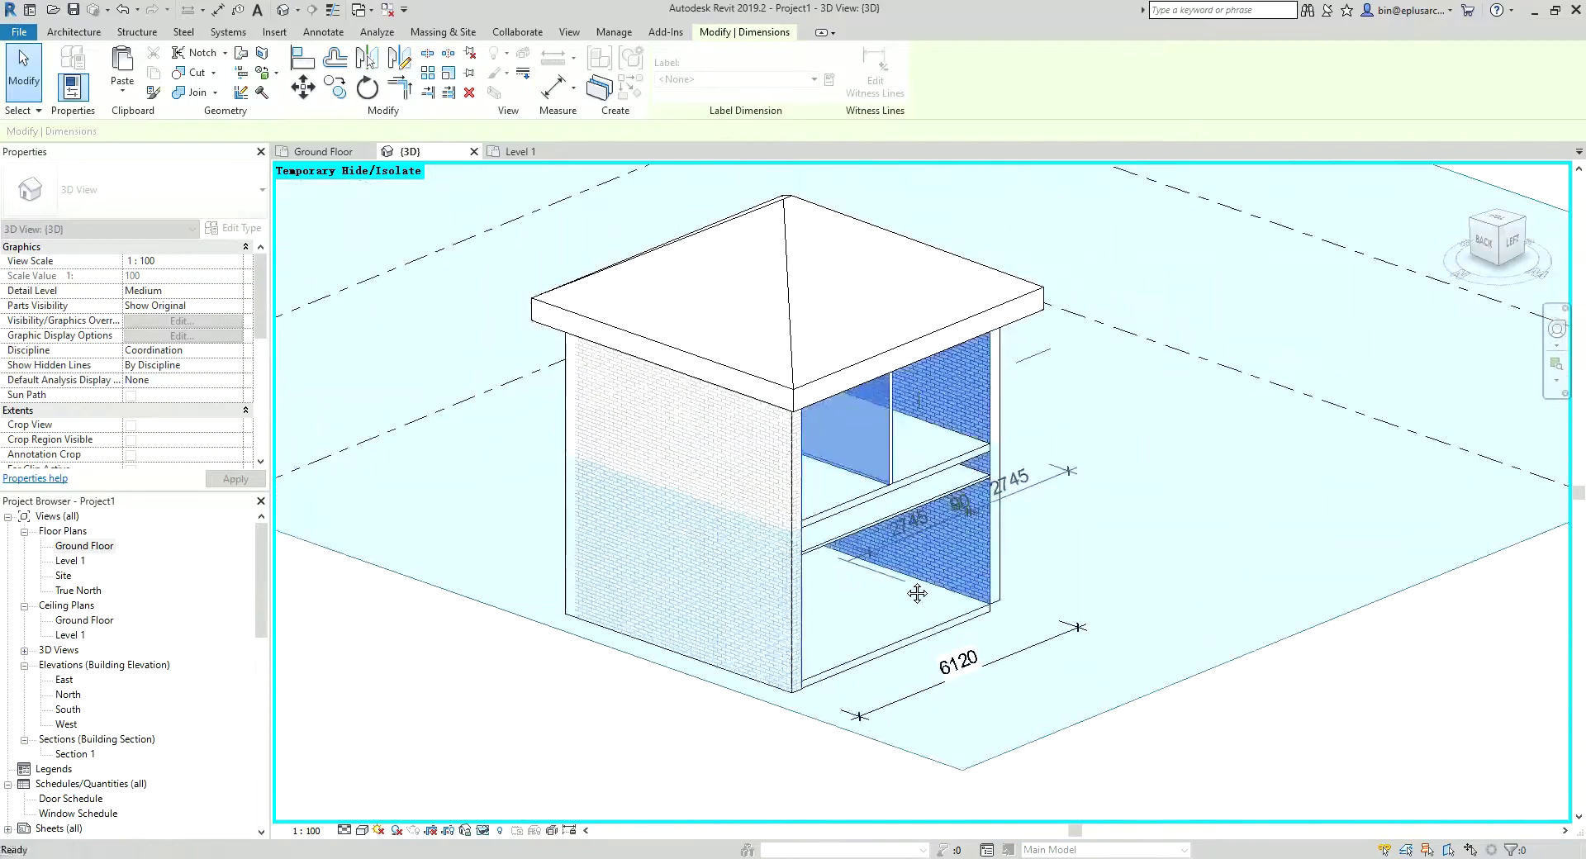
pyautogui.press('Escape')
pyautogui.scroll(3, 843, 564)
pyautogui.scroll(-2, 796, 538)
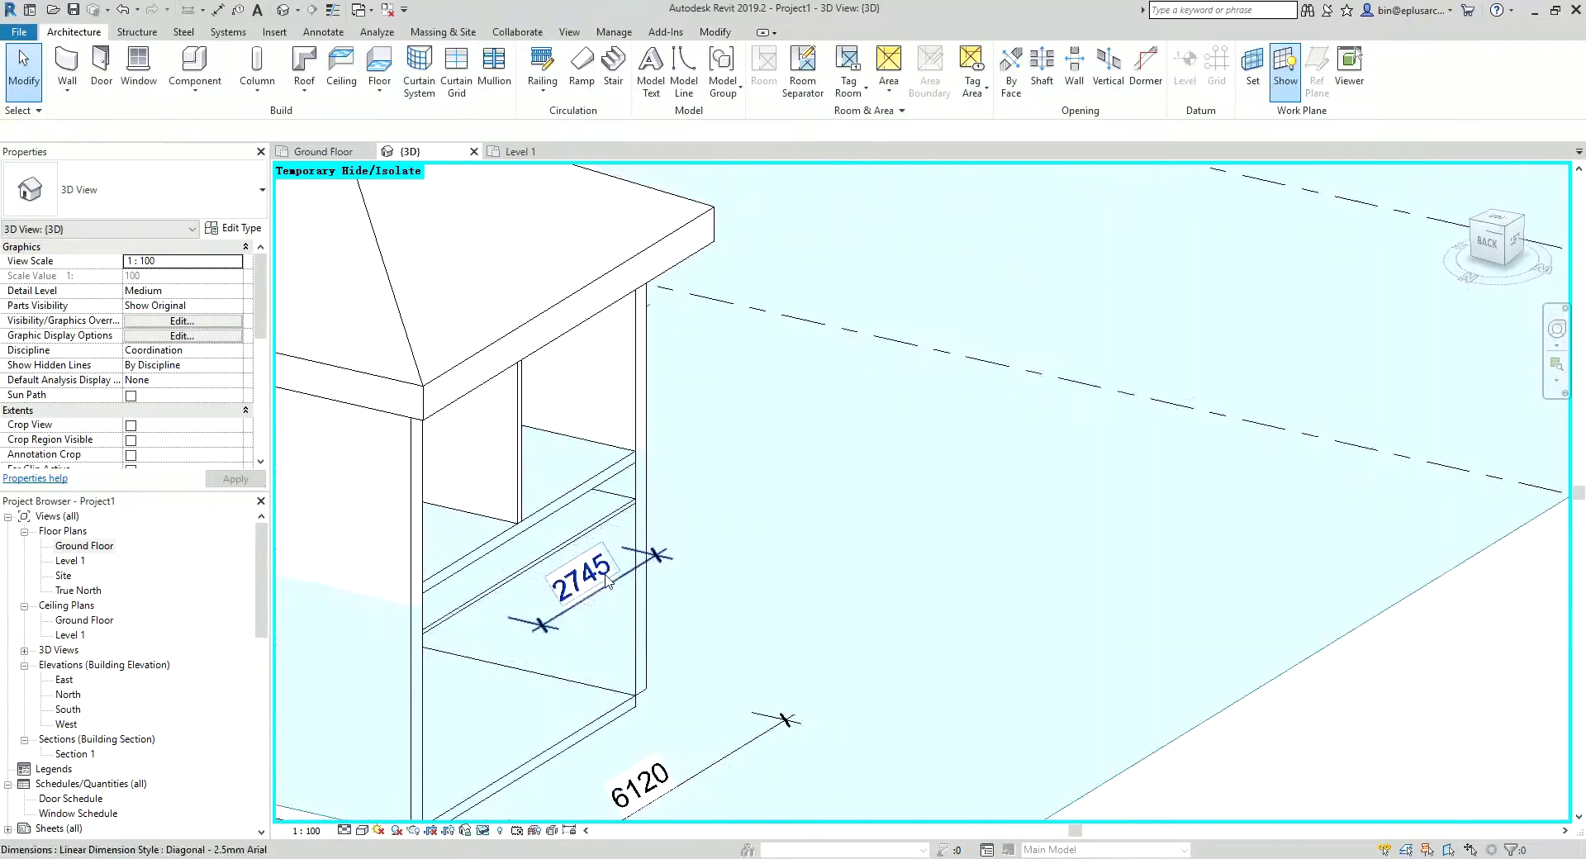
pyautogui.keyDown('shift'); pyautogui.moveTo(796, 538); pyautogui.dragTo(824, 545, button='middle'); pyautogui.keyUp('shift')
pyautogui.scroll(2, 824, 545)
pyautogui.scroll(-1, 824, 545)
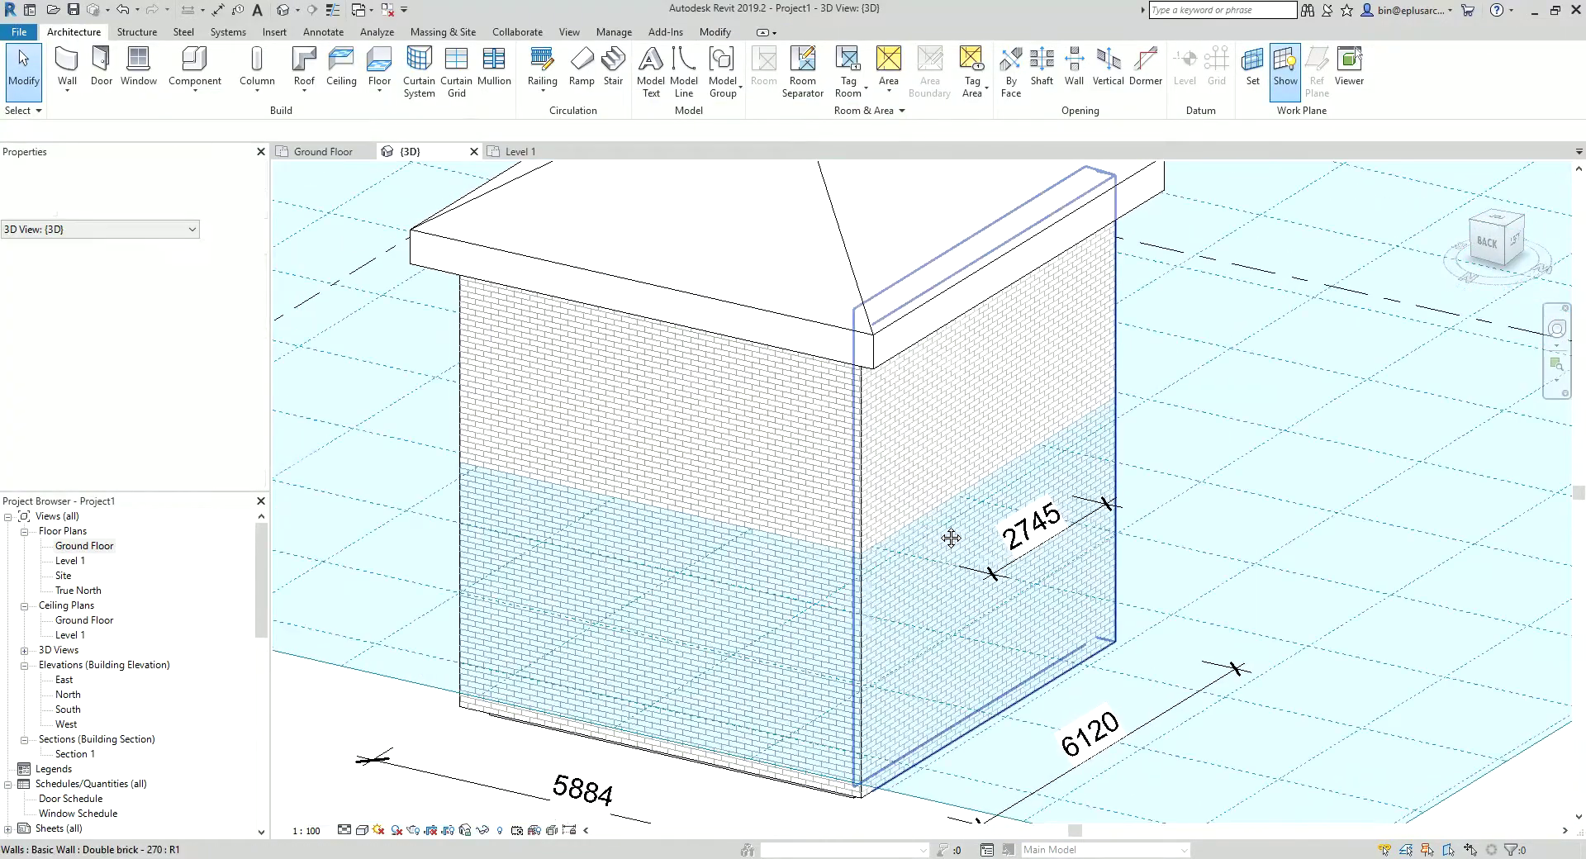
# Step: Dimension from the right wall to the left wall as 5884, placed beside the first
pyautogui.press('d')
pyautogui.press('i')
pyautogui.click(902, 462)
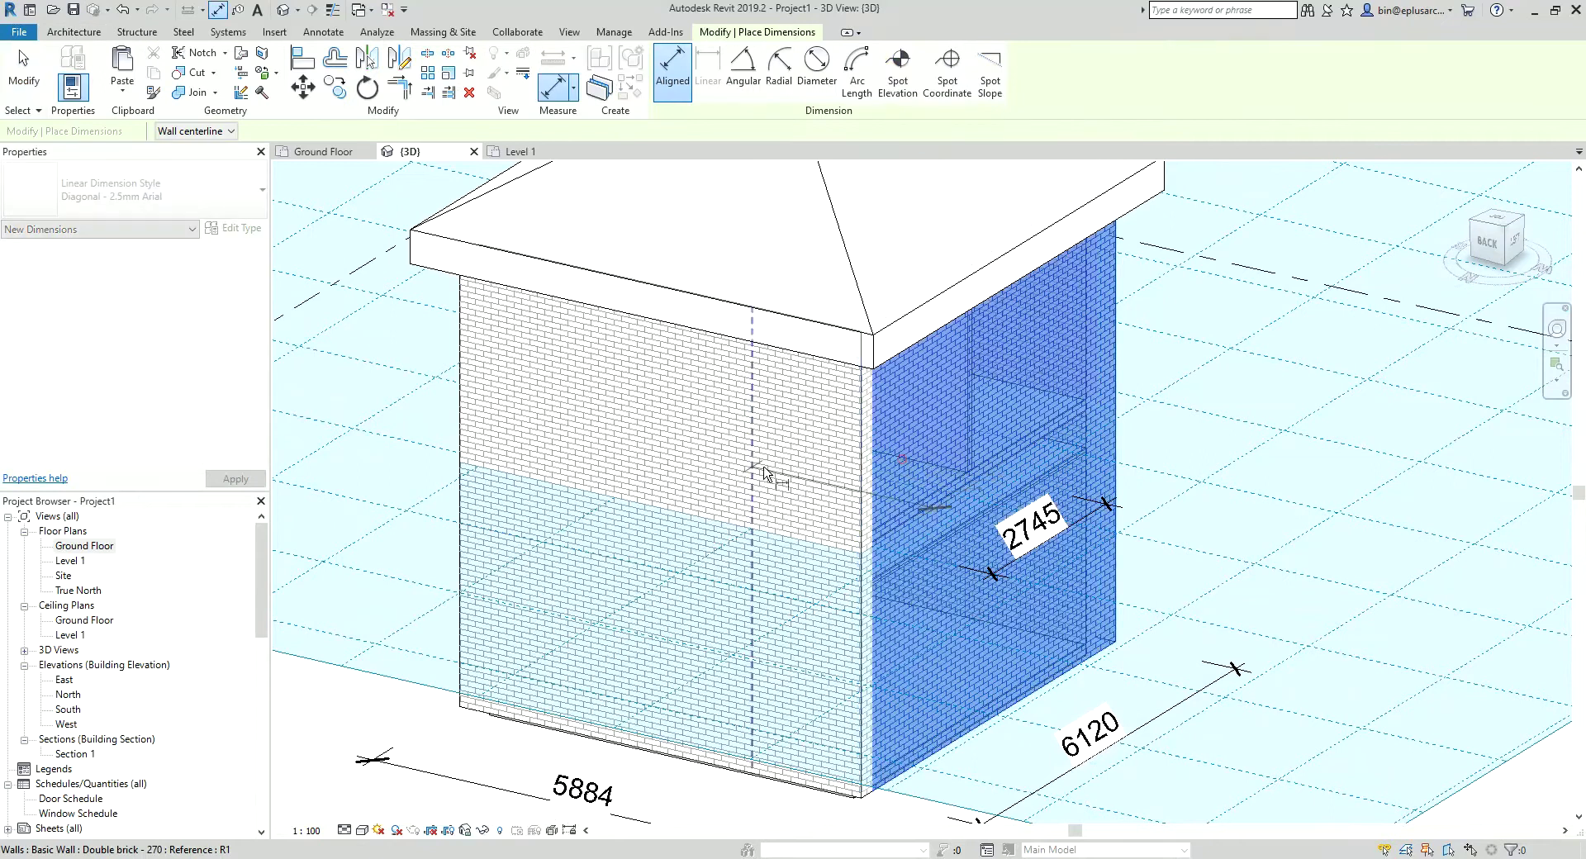
pyautogui.moveTo(483, 391)
pyautogui.keyDown('shift'); pyautogui.mouseDown(button='middle')
pyautogui.moveTo(578, 471)
pyautogui.moveTo(721, 504)
pyautogui.mouseUp(button='middle'); pyautogui.keyUp('shift')
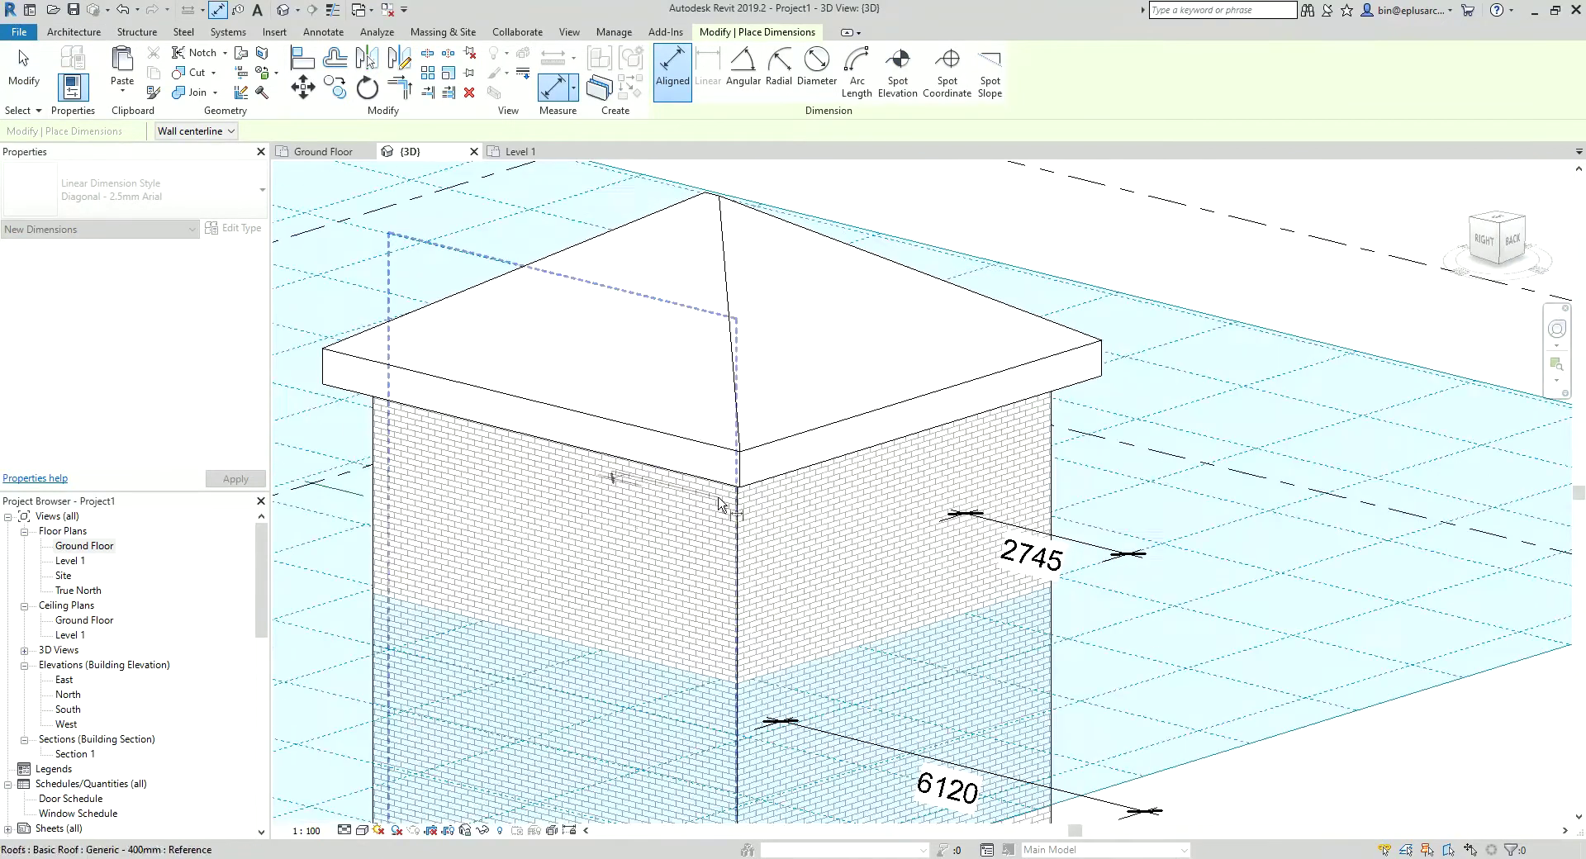
pyautogui.click(636, 533)
pyautogui.scroll(-4, 636, 533)
pyautogui.keyDown('shift'); pyautogui.moveTo(636, 533); pyautogui.dragTo(972, 585, button='middle'); pyautogui.keyUp('shift')
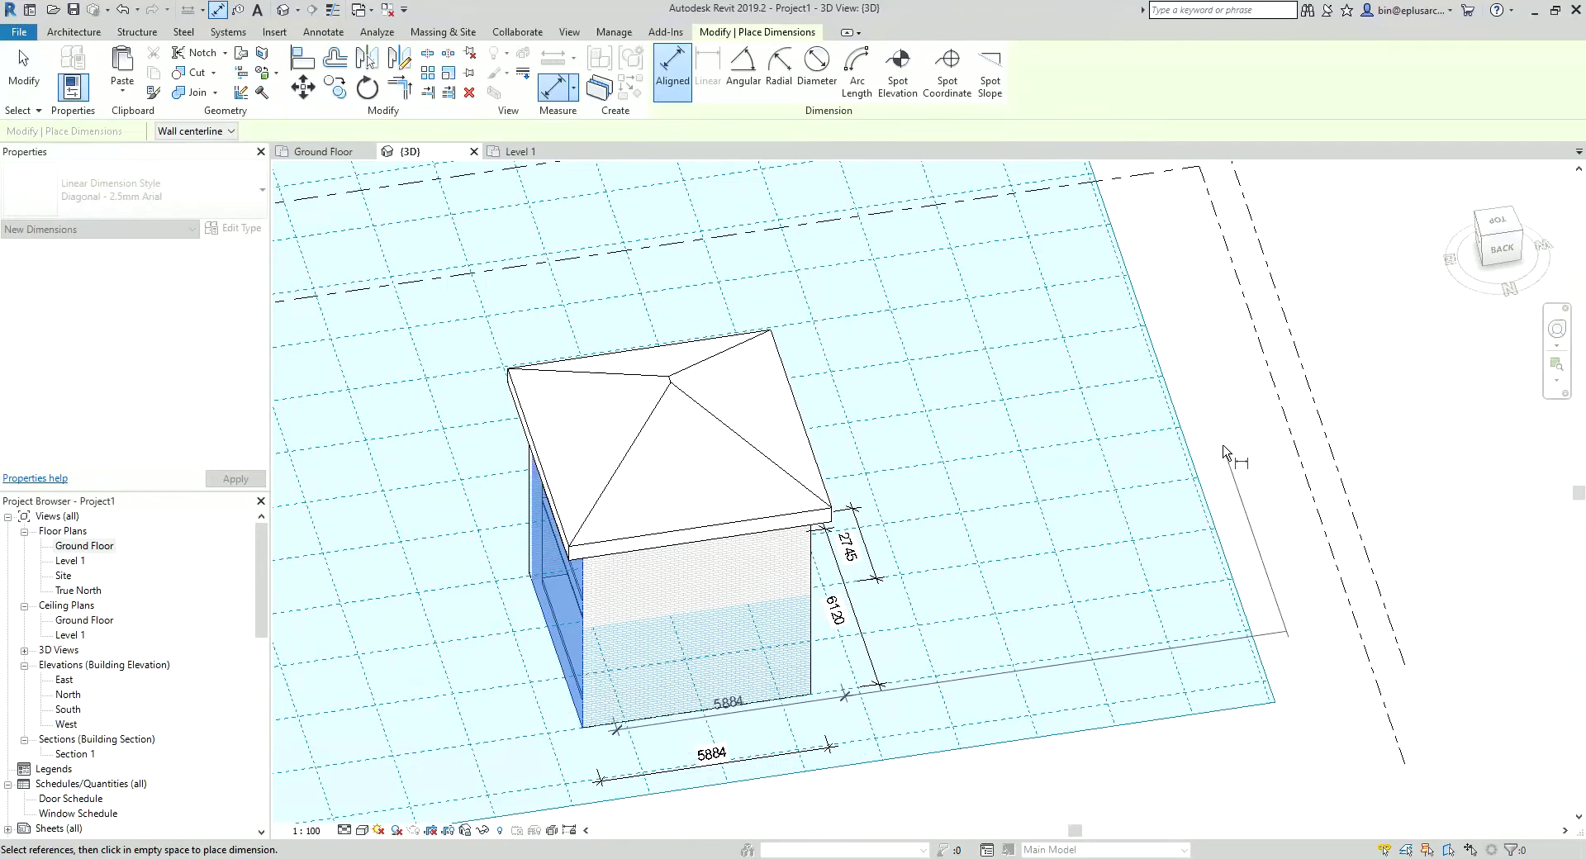
pyautogui.click(892, 708)
pyautogui.keyDown('shift'); pyautogui.moveTo(893, 709); pyautogui.dragTo(843, 559, button='middle'); pyautogui.keyUp('shift')
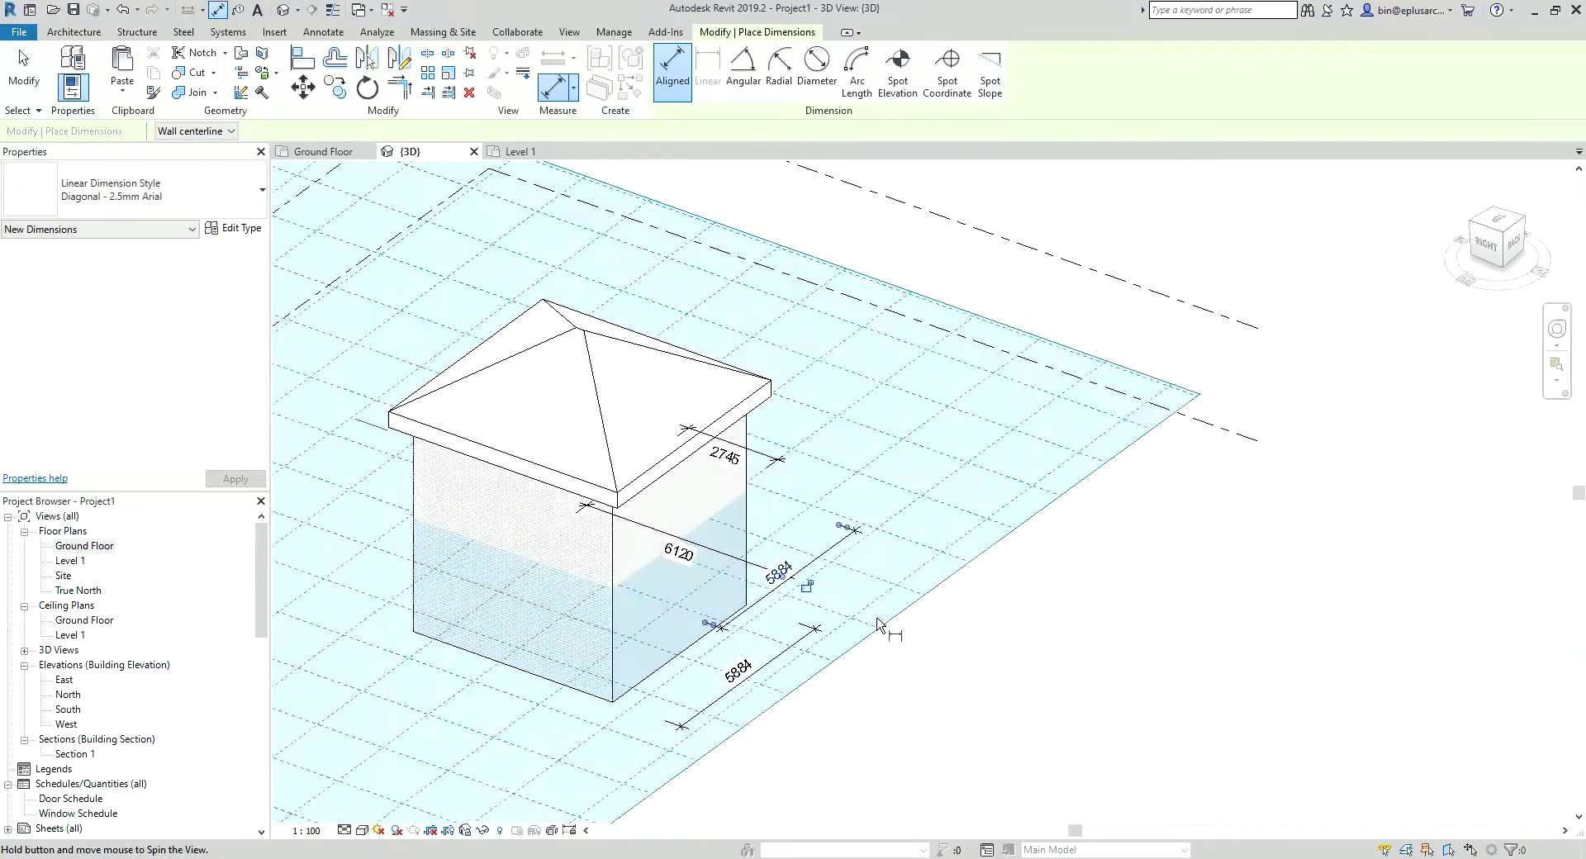
pyautogui.scroll(4, 843, 558)
pyautogui.press('Escape')
pyautogui.click(830, 542)
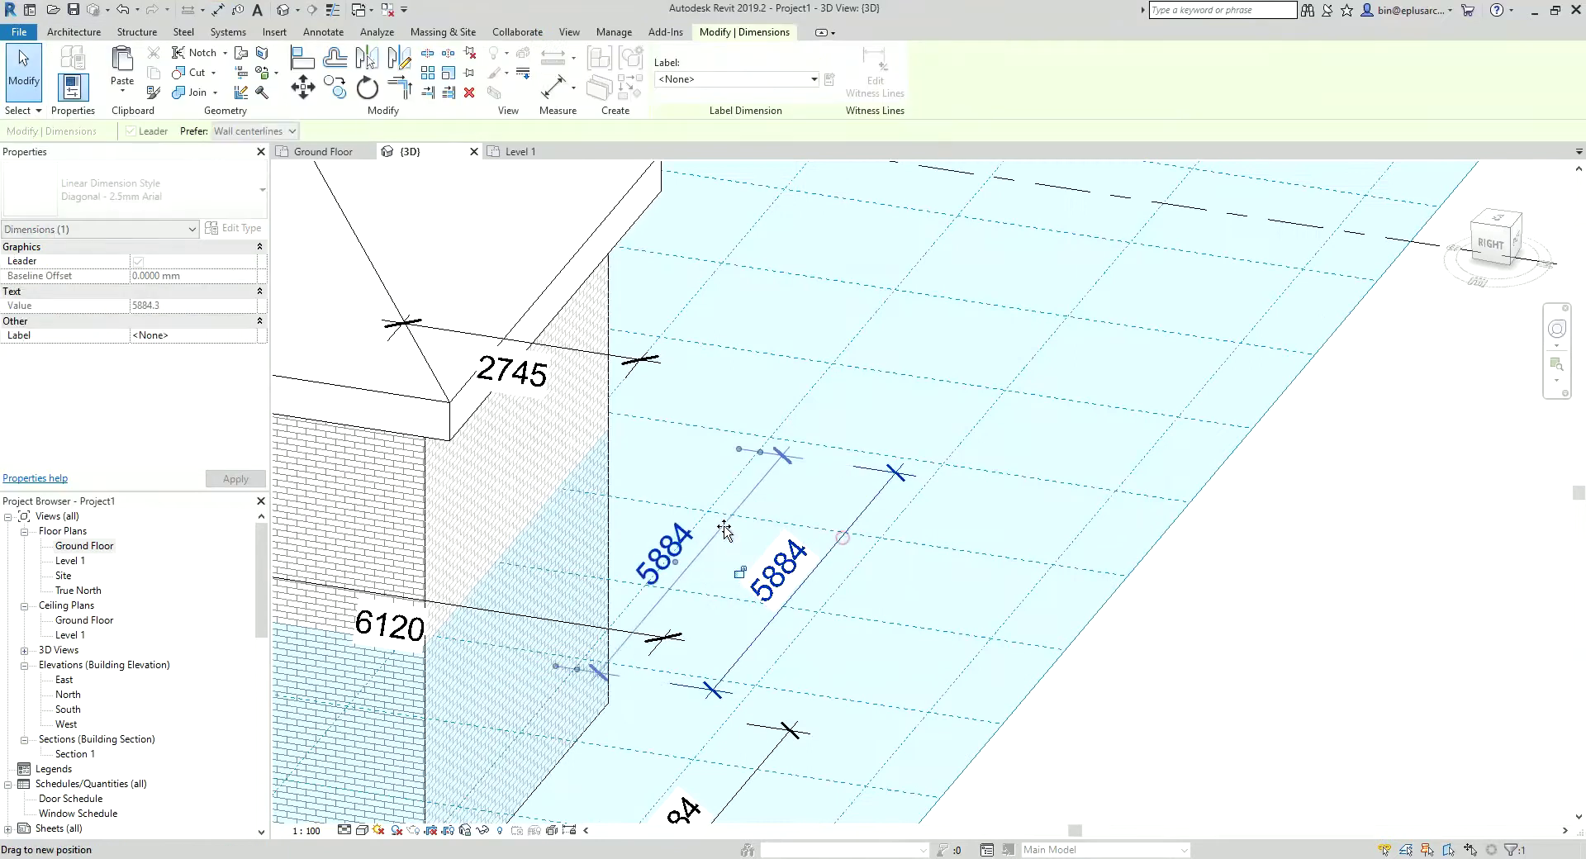
pyautogui.keyDown('shift'); pyautogui.moveTo(830, 541); pyautogui.dragTo(493, 591, button='middle'); pyautogui.keyUp('shift')
pyautogui.scroll(-3, 493, 591)
# Step: Temporarily hide the front brick wall to expose the interior
pyautogui.press('Escape')
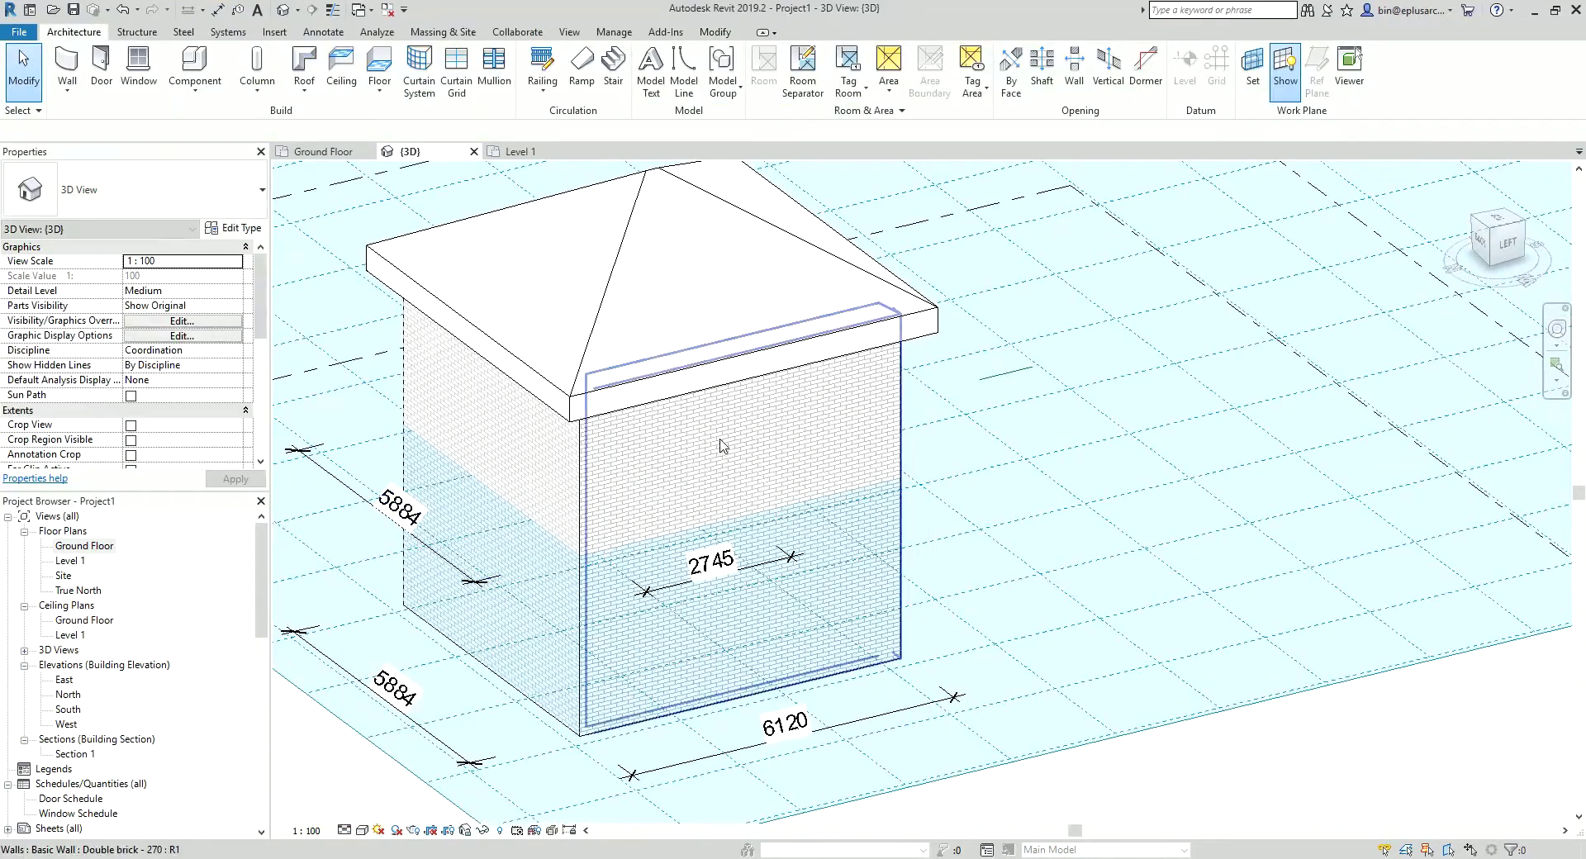
pyautogui.click(719, 438)
pyautogui.press('Escape')
pyautogui.moveTo(740, 464)
pyautogui.keyDown('shift'); pyautogui.mouseDown(button='middle')
pyautogui.moveTo(727, 549)
pyautogui.moveTo(672, 656)
pyautogui.mouseUp(button='middle'); pyautogui.keyUp('shift')
pyautogui.scroll(-2, 727, 550)
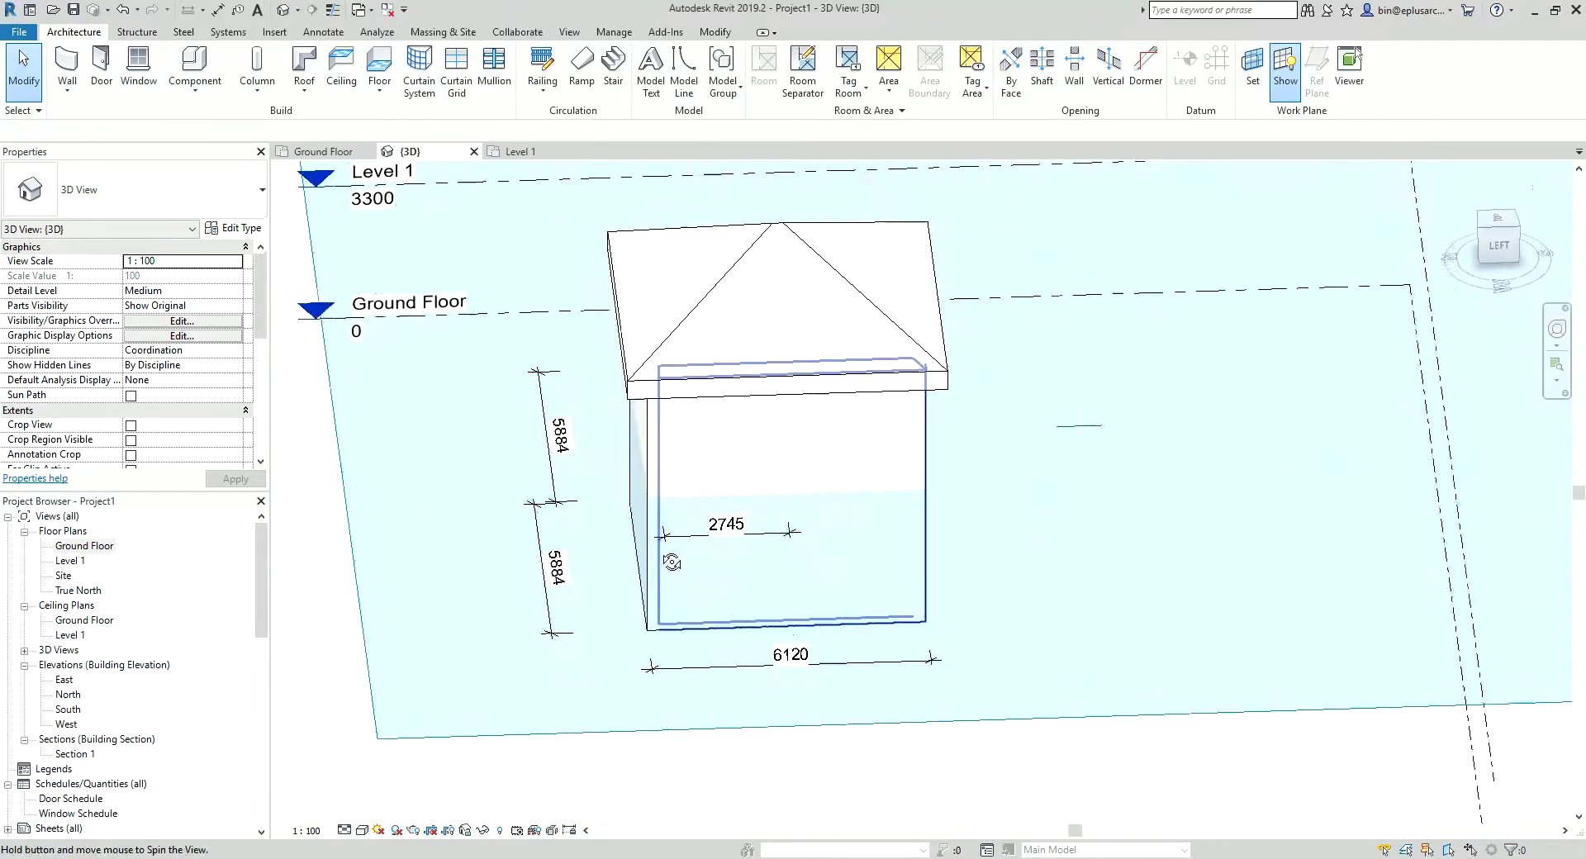
pyautogui.click(747, 453)
pyautogui.keyDown('shift'); pyautogui.moveTo(691, 499); pyautogui.dragTo(776, 474, button='middle'); pyautogui.keyUp('shift')
pyautogui.click(777, 473)
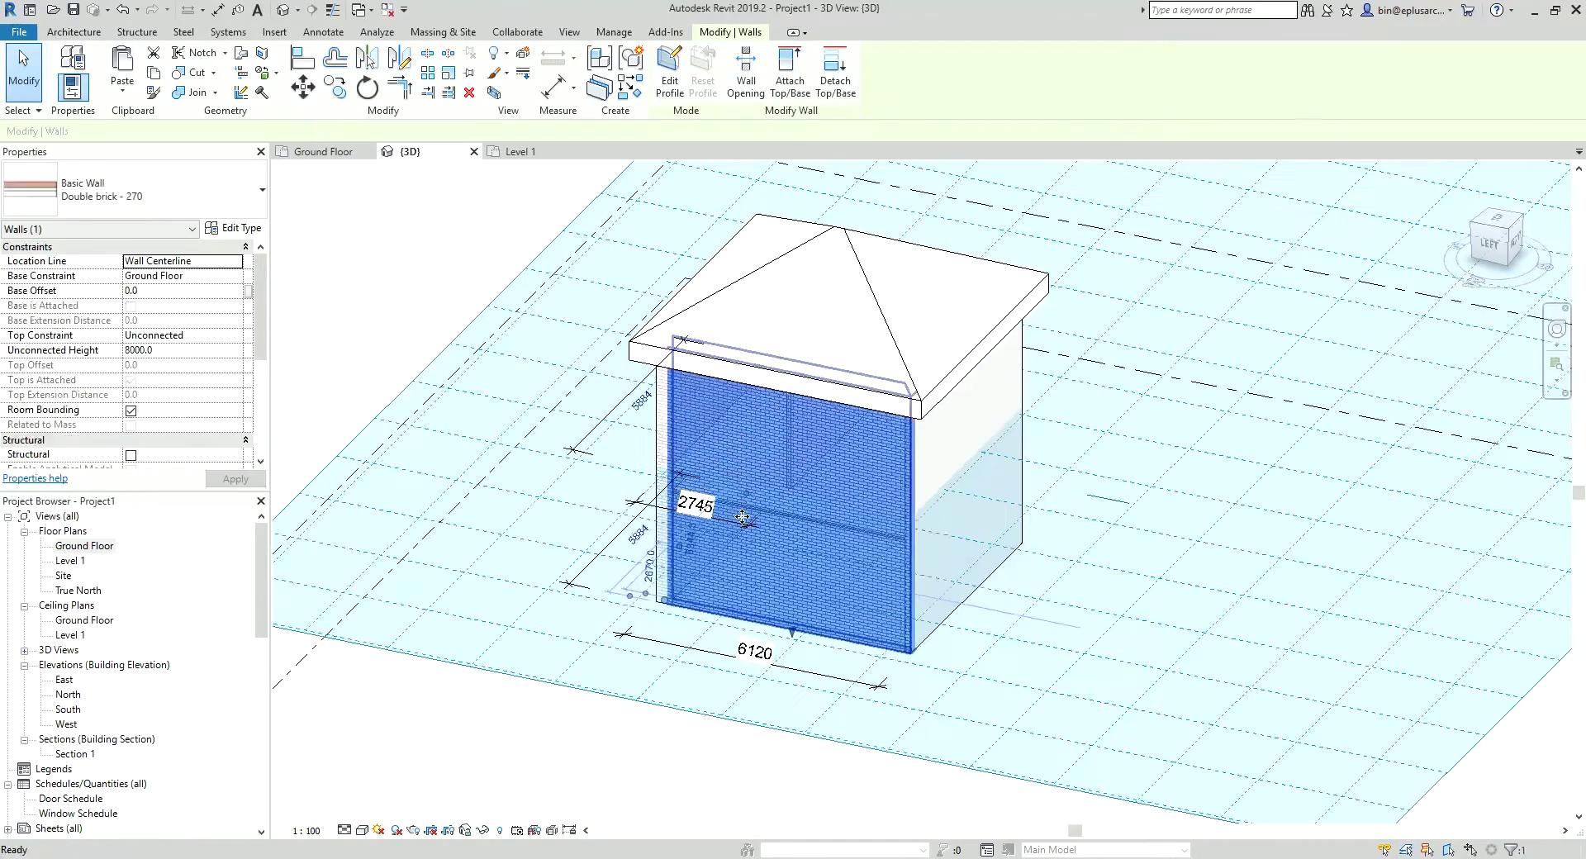
pyautogui.press('Escape')
pyautogui.click(777, 473)
pyautogui.press('h')
pyautogui.press('h')
# Step: Chain the 2745 dimension into 2745 / 90 / 2745 across the partition, then restore hidden walls
pyautogui.scroll(2, 777, 473)
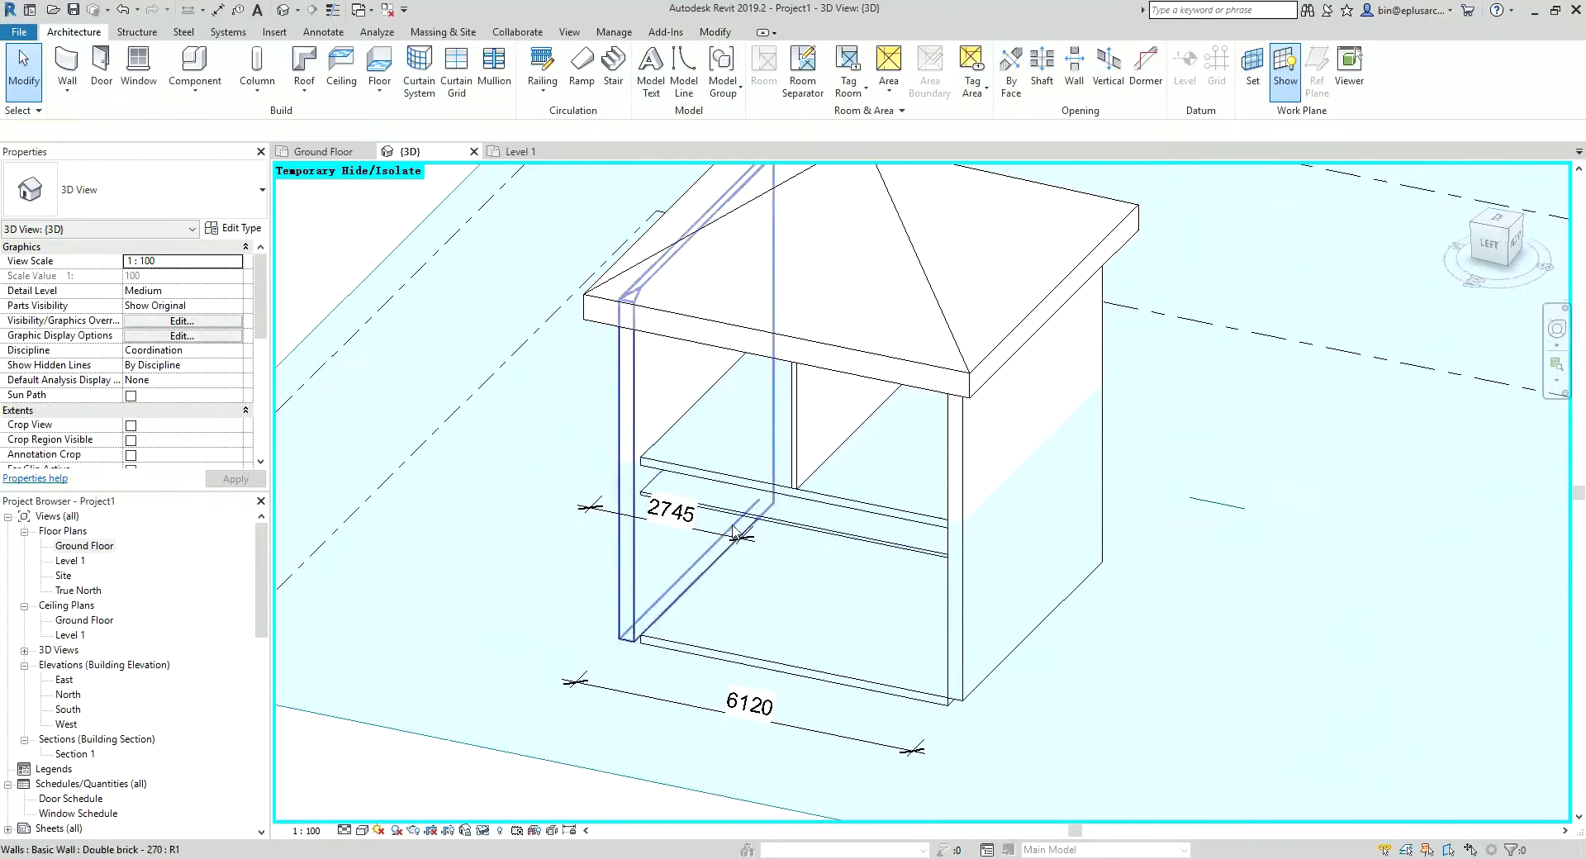
pyautogui.click(671, 511)
pyautogui.press('Escape')
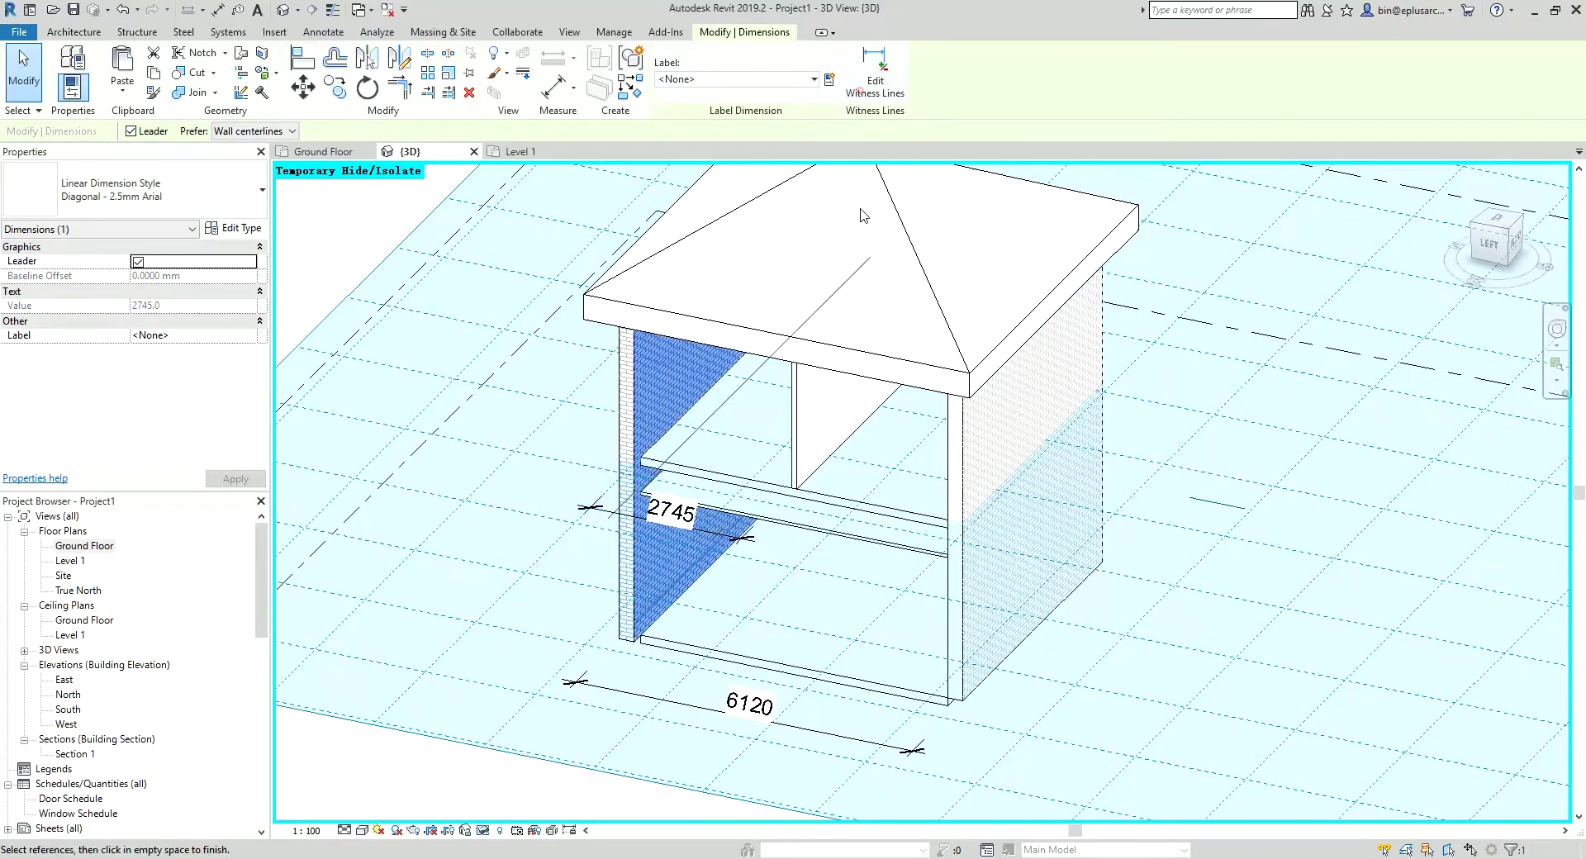
pyautogui.keyDown('shift'); pyautogui.moveTo(859, 490); pyautogui.dragTo(1025, 431, button='middle'); pyautogui.keyUp('shift')
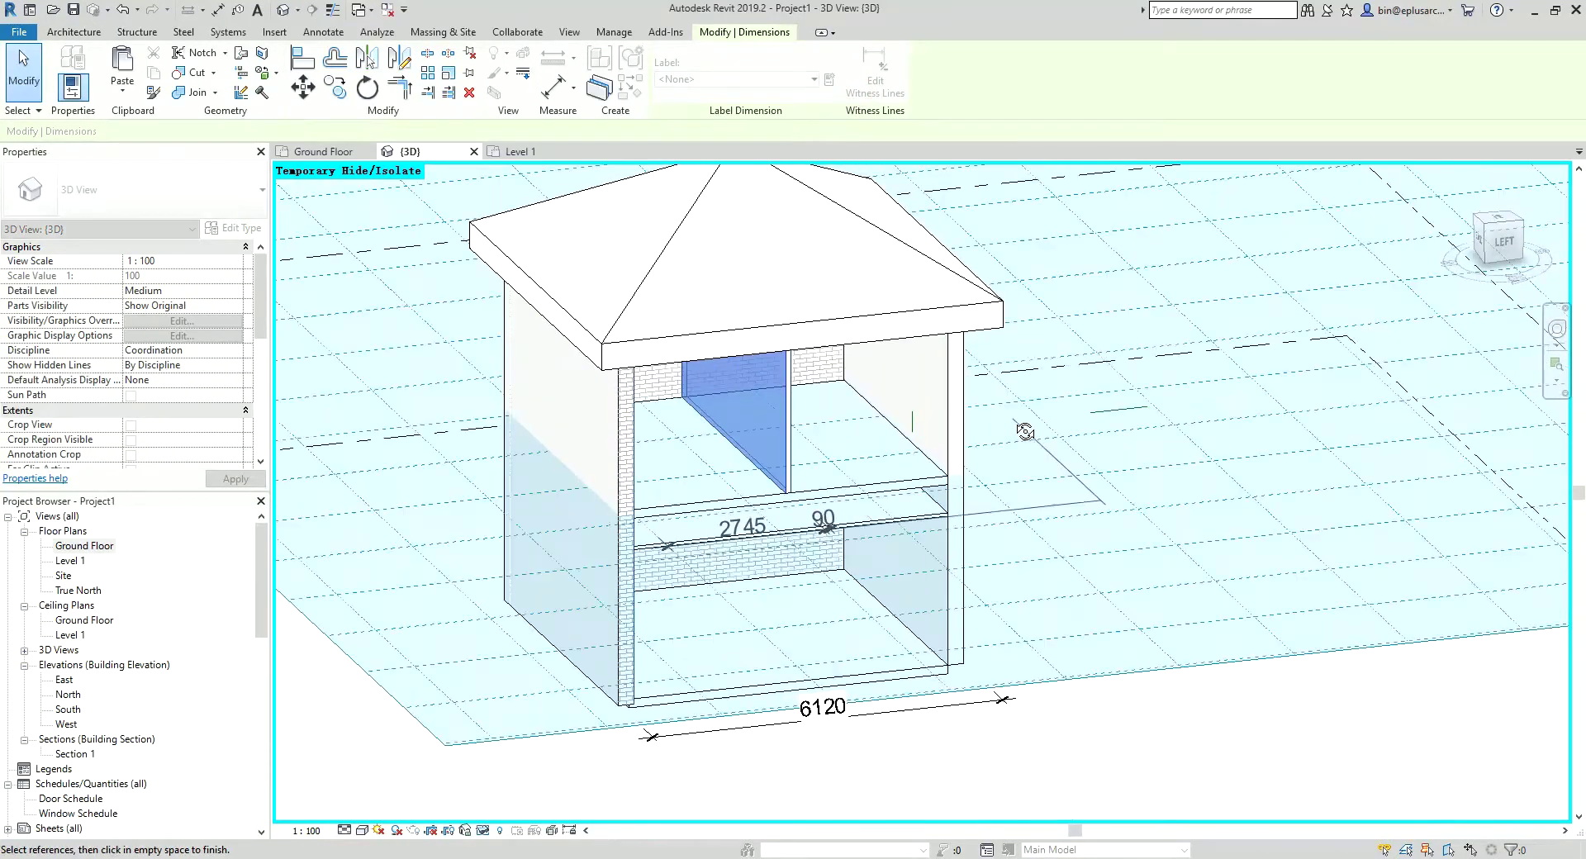
pyautogui.scroll(-2, 909, 384)
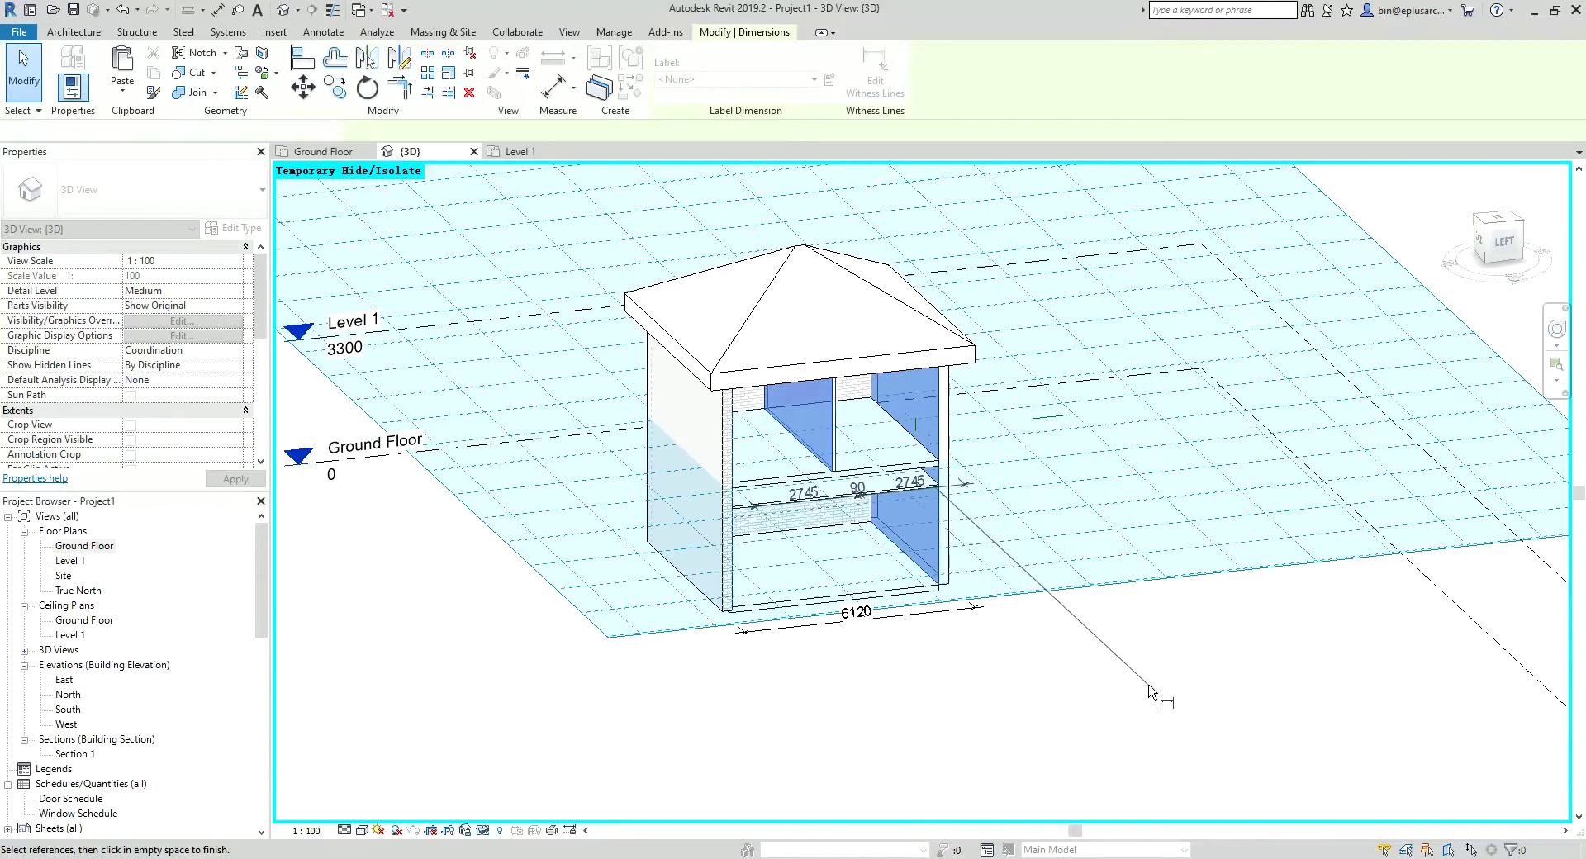
pyautogui.press('h')
pyautogui.press('r')
pyautogui.moveTo(865, 630)
pyautogui.keyDown('shift'); pyautogui.mouseDown(button='middle')
pyautogui.moveTo(993, 661)
pyautogui.moveTo(750, 617)
pyautogui.moveTo(867, 458)
pyautogui.mouseUp(button='middle'); pyautogui.keyUp('shift')
# Step: Hide the front wall and set the left wall as the work plane
pyautogui.click(867, 448)
pyautogui.press('h')
pyautogui.press('h')
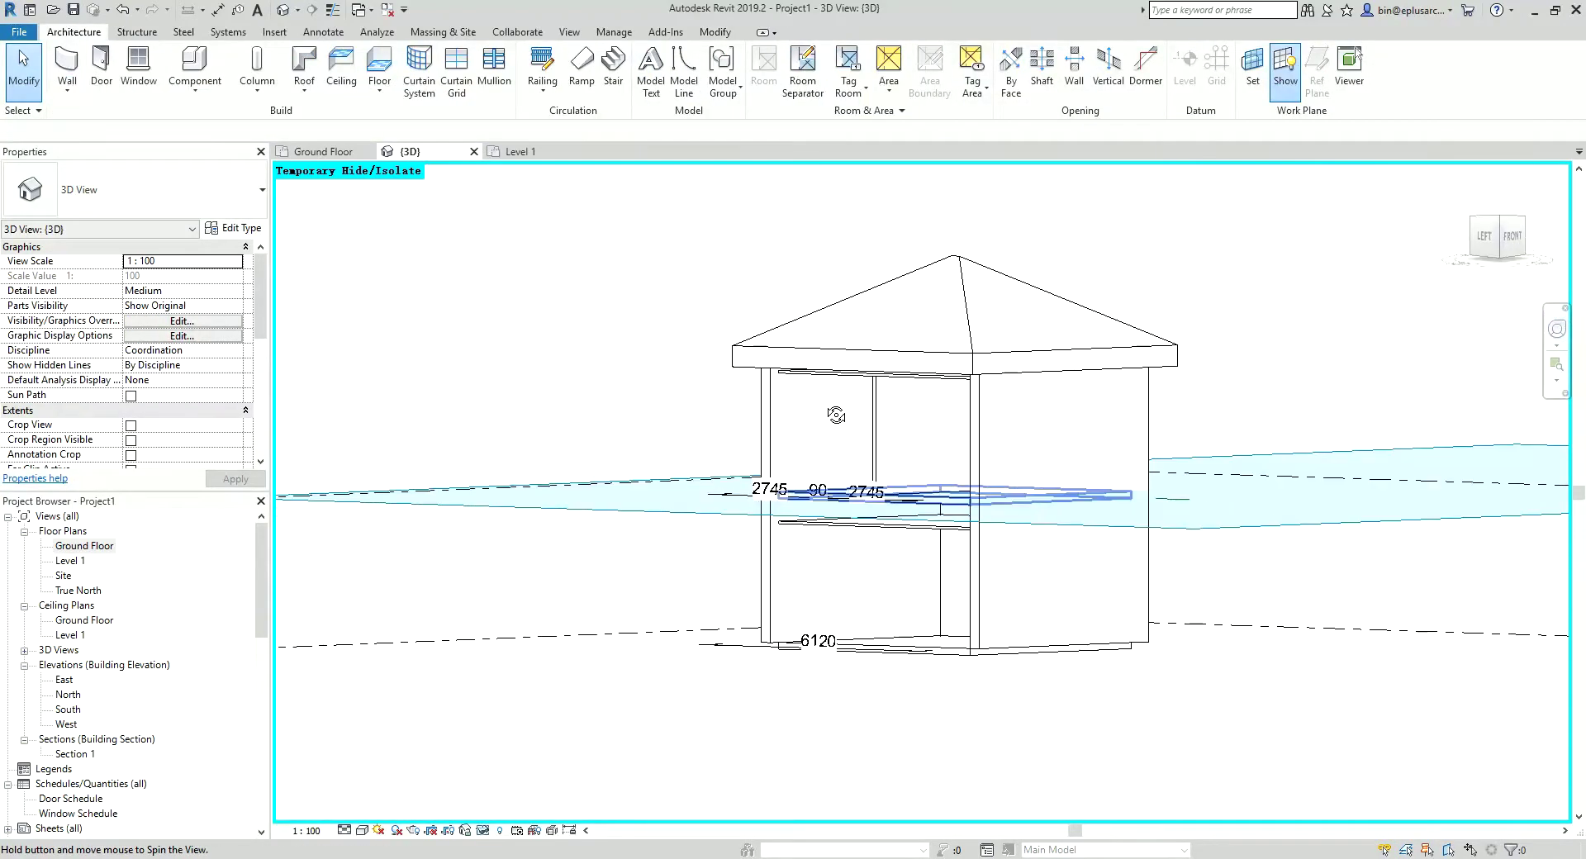
pyautogui.scroll(3, 868, 459)
pyautogui.keyDown('shift'); pyautogui.moveTo(818, 559); pyautogui.dragTo(719, 683, button='middle'); pyautogui.keyUp('shift')
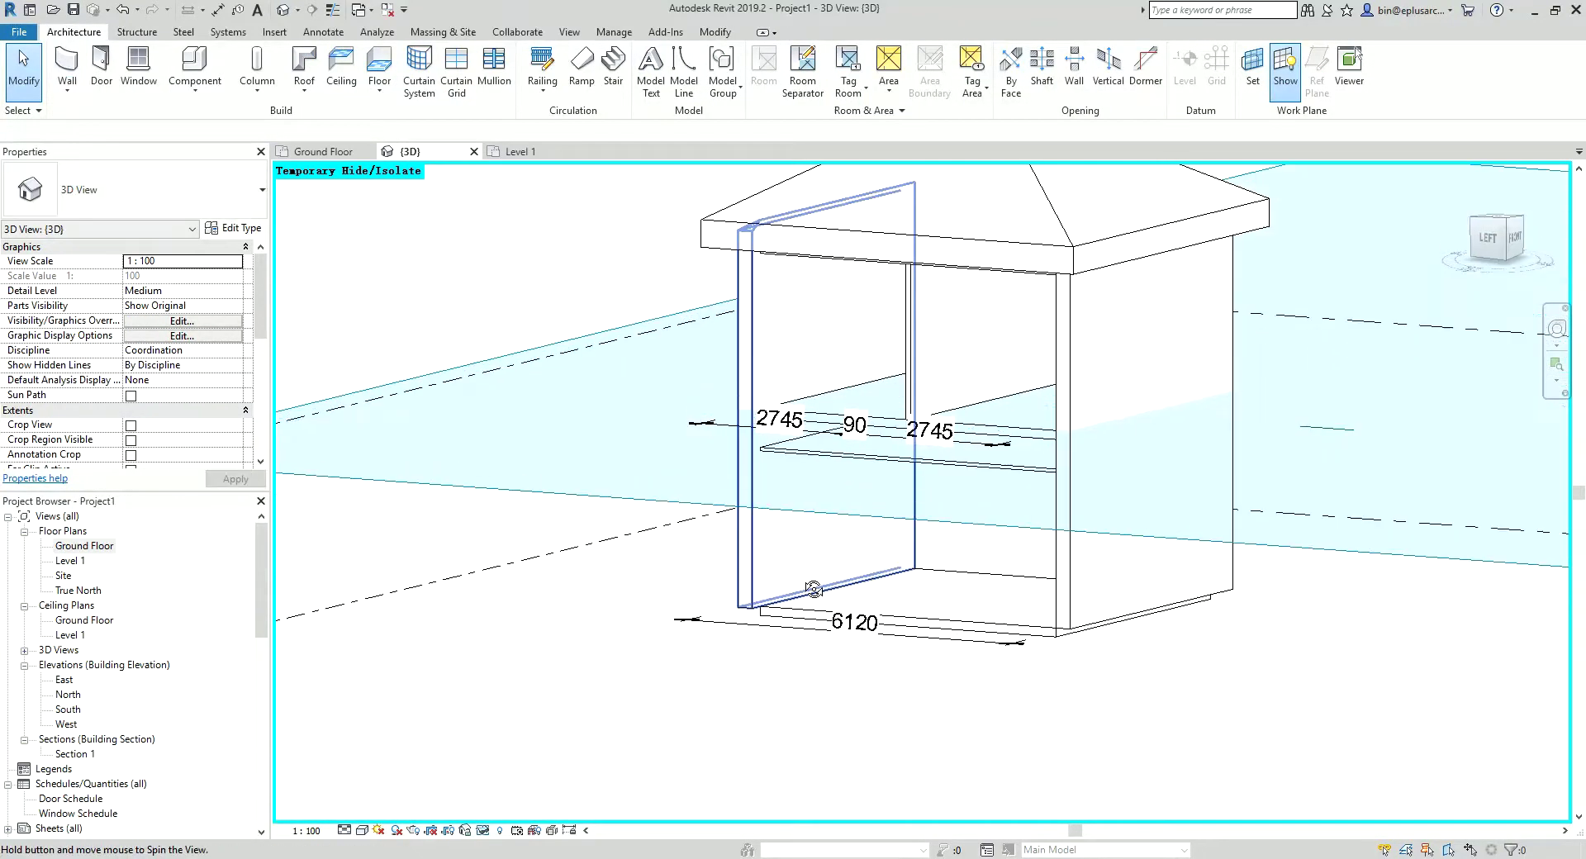
pyautogui.click(1267, 90)
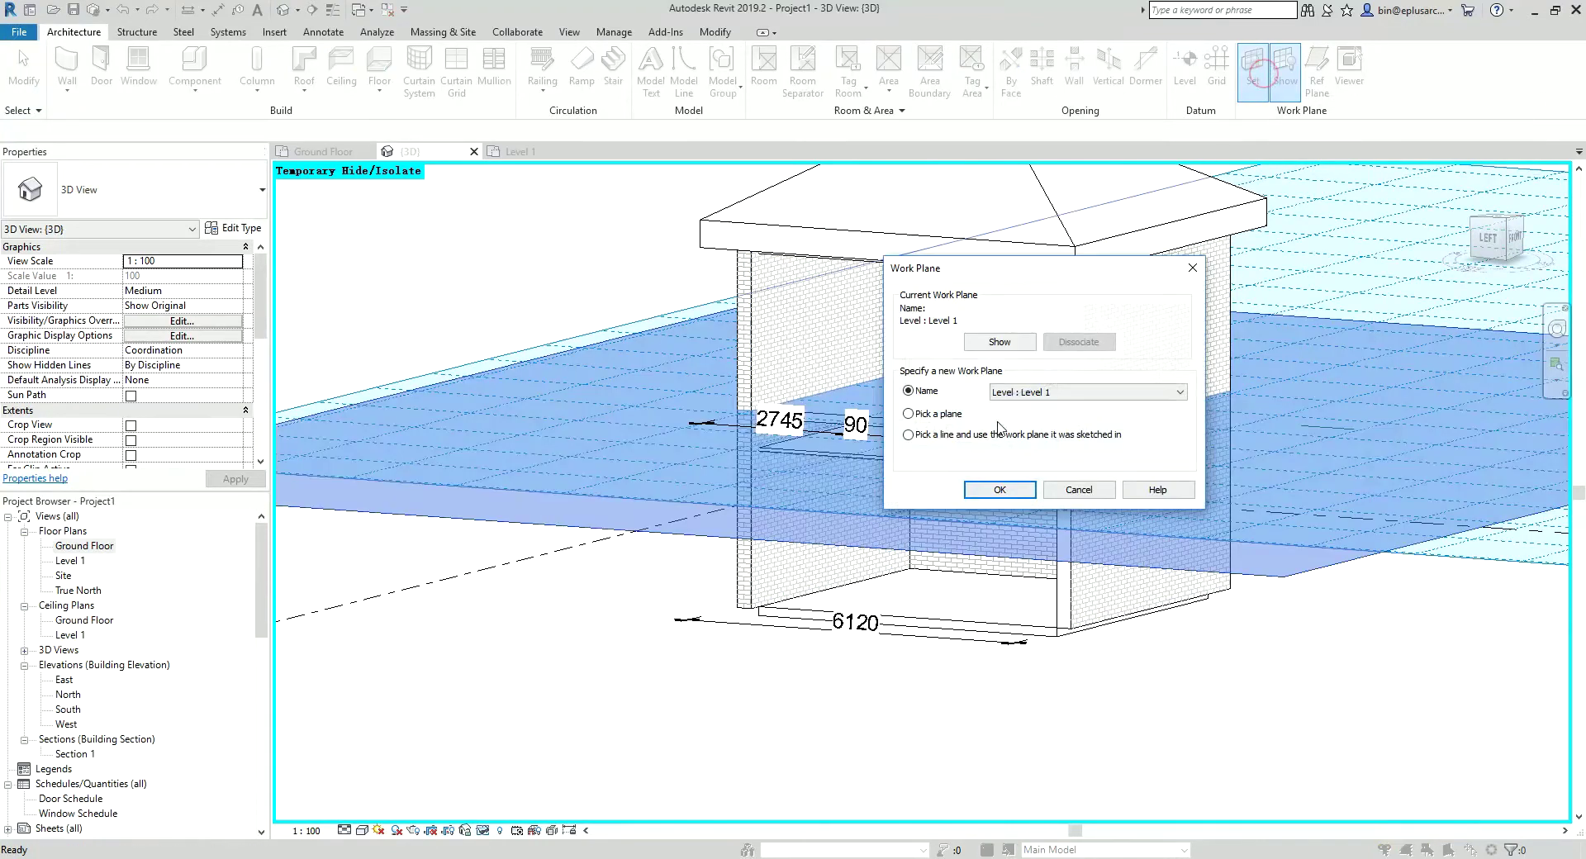
pyautogui.click(1000, 490)
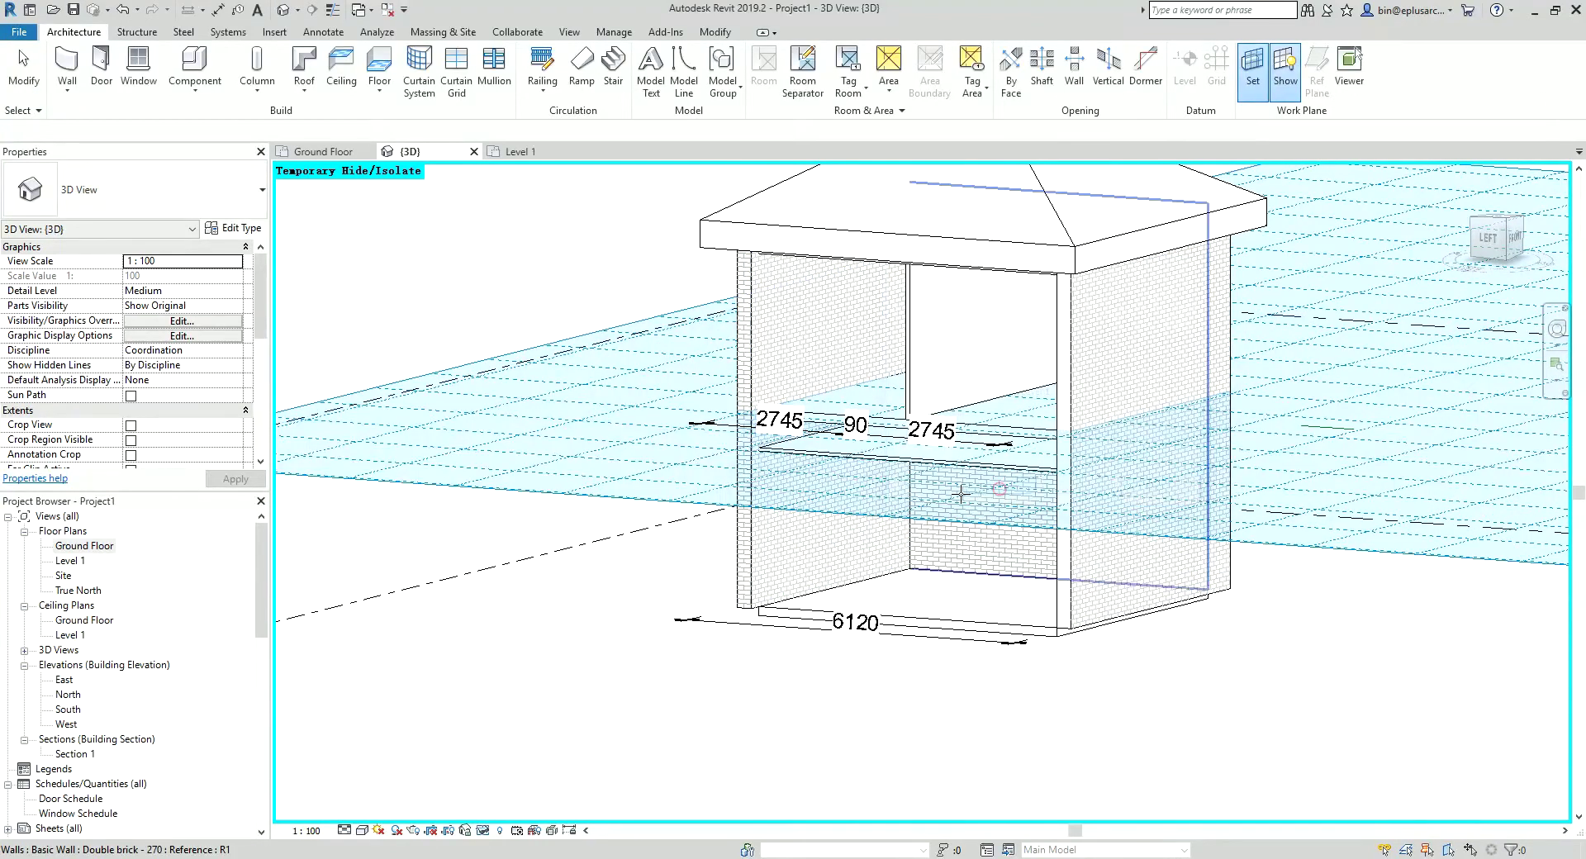
pyautogui.moveTo(839, 523)
pyautogui.keyDown('shift'); pyautogui.mouseDown(button='middle')
pyautogui.moveTo(1057, 598)
pyautogui.moveTo(861, 613)
pyautogui.mouseUp(button='middle'); pyautogui.keyUp('shift')
pyautogui.click(855, 537)
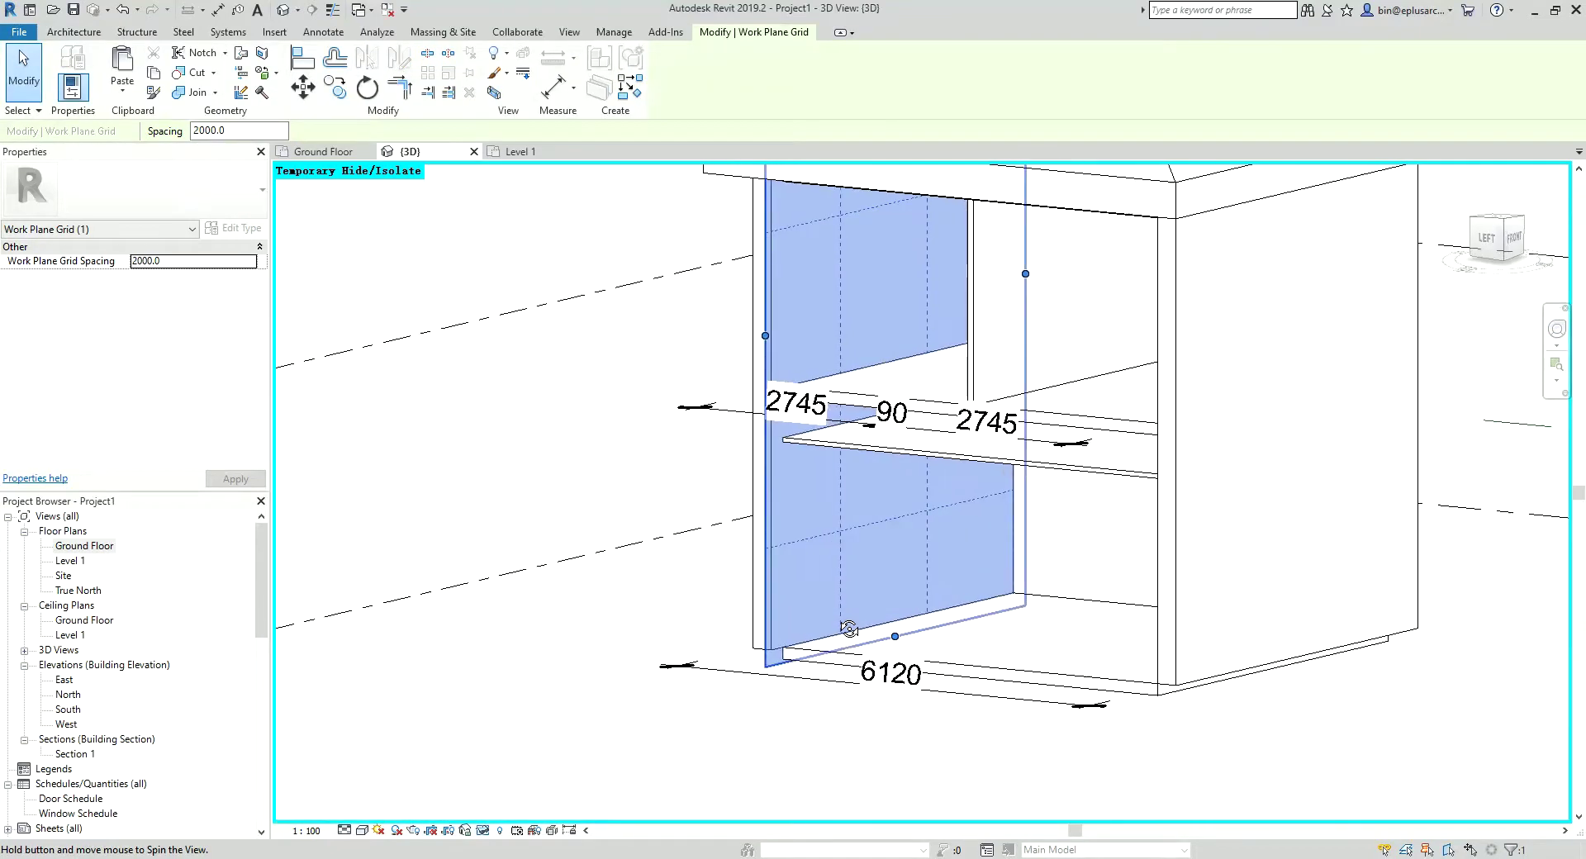
# Step: Dimension floor, ceilings and roof as a vertical 2600 / 700 / 2600 / 2561 string
pyautogui.press('d')
pyautogui.press('i')
pyautogui.click(956, 640)
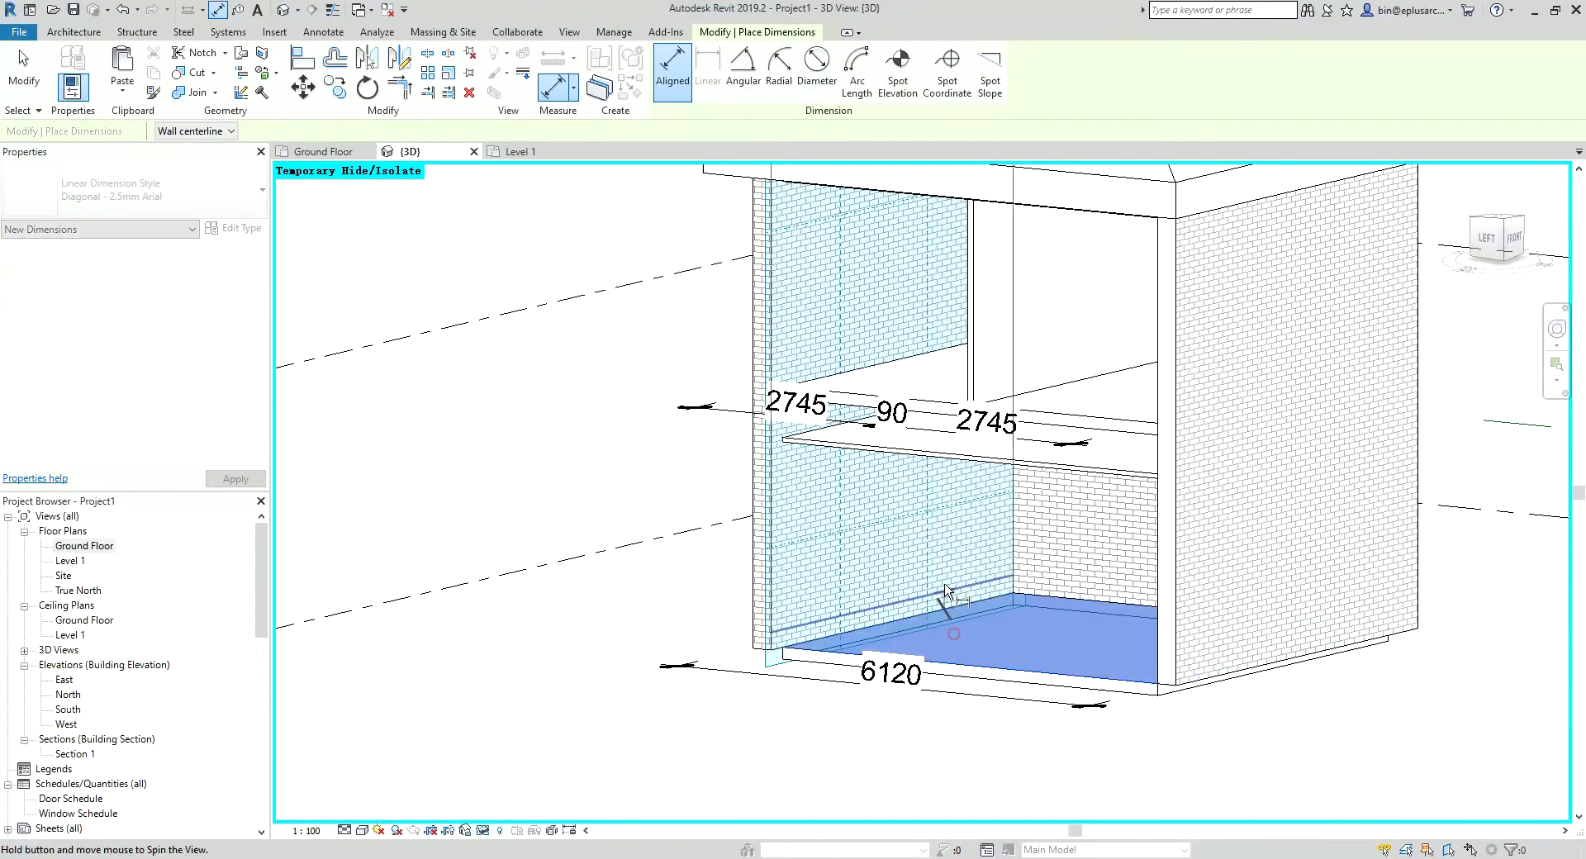
pyautogui.moveTo(956, 640)
pyautogui.keyDown('shift'); pyautogui.mouseDown(button='middle')
pyautogui.moveTo(940, 595)
pyautogui.moveTo(950, 473)
pyautogui.mouseUp(button='middle'); pyautogui.keyUp('shift')
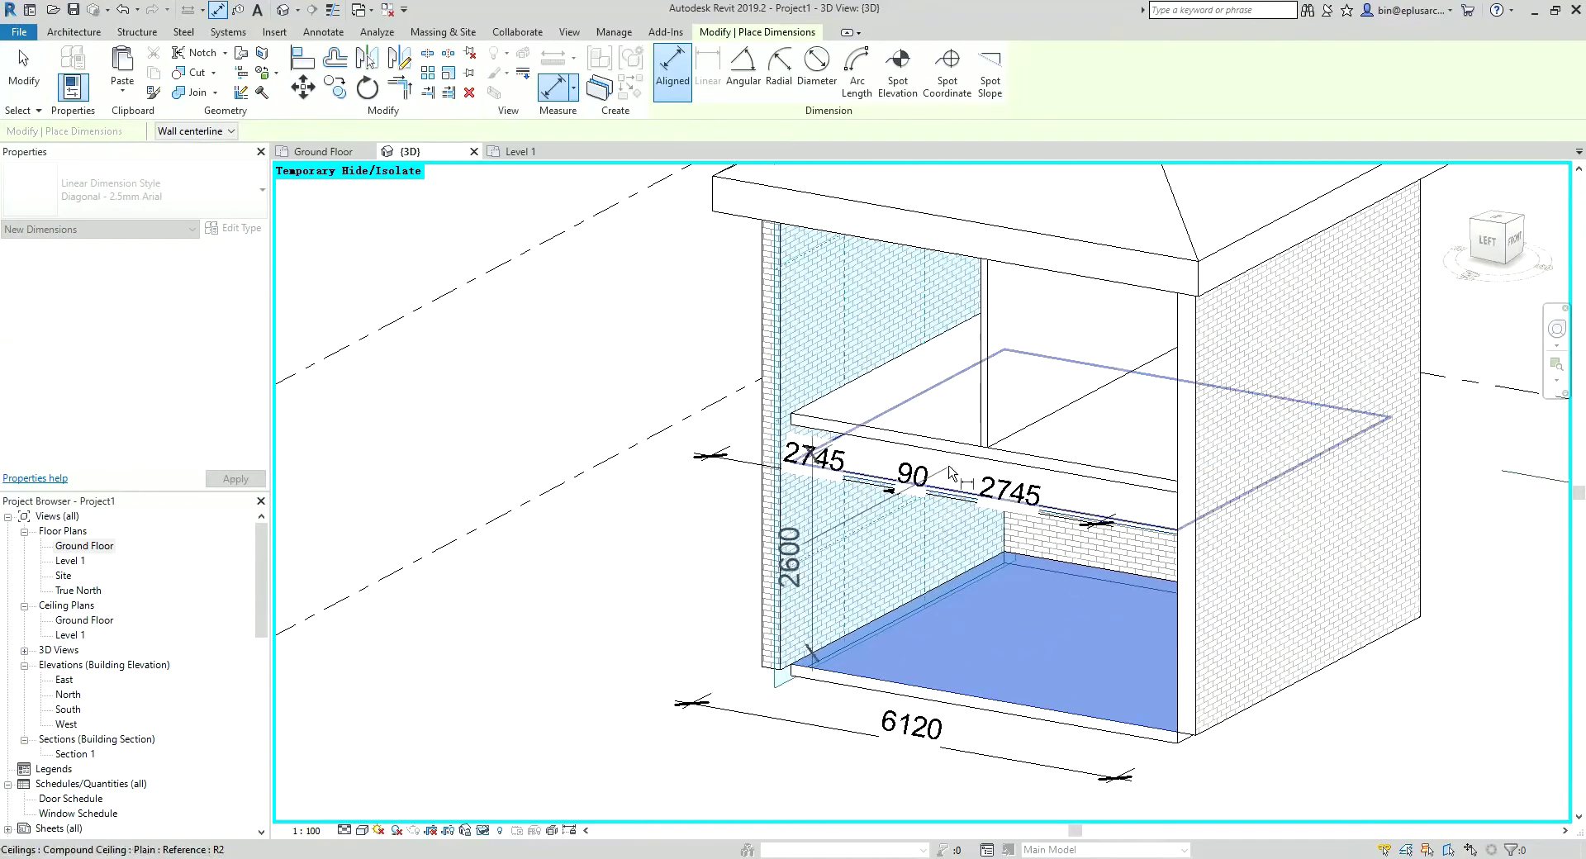
pyautogui.keyDown('shift'); pyautogui.moveTo(939, 383); pyautogui.dragTo(917, 450, button='middle'); pyautogui.keyUp('shift')
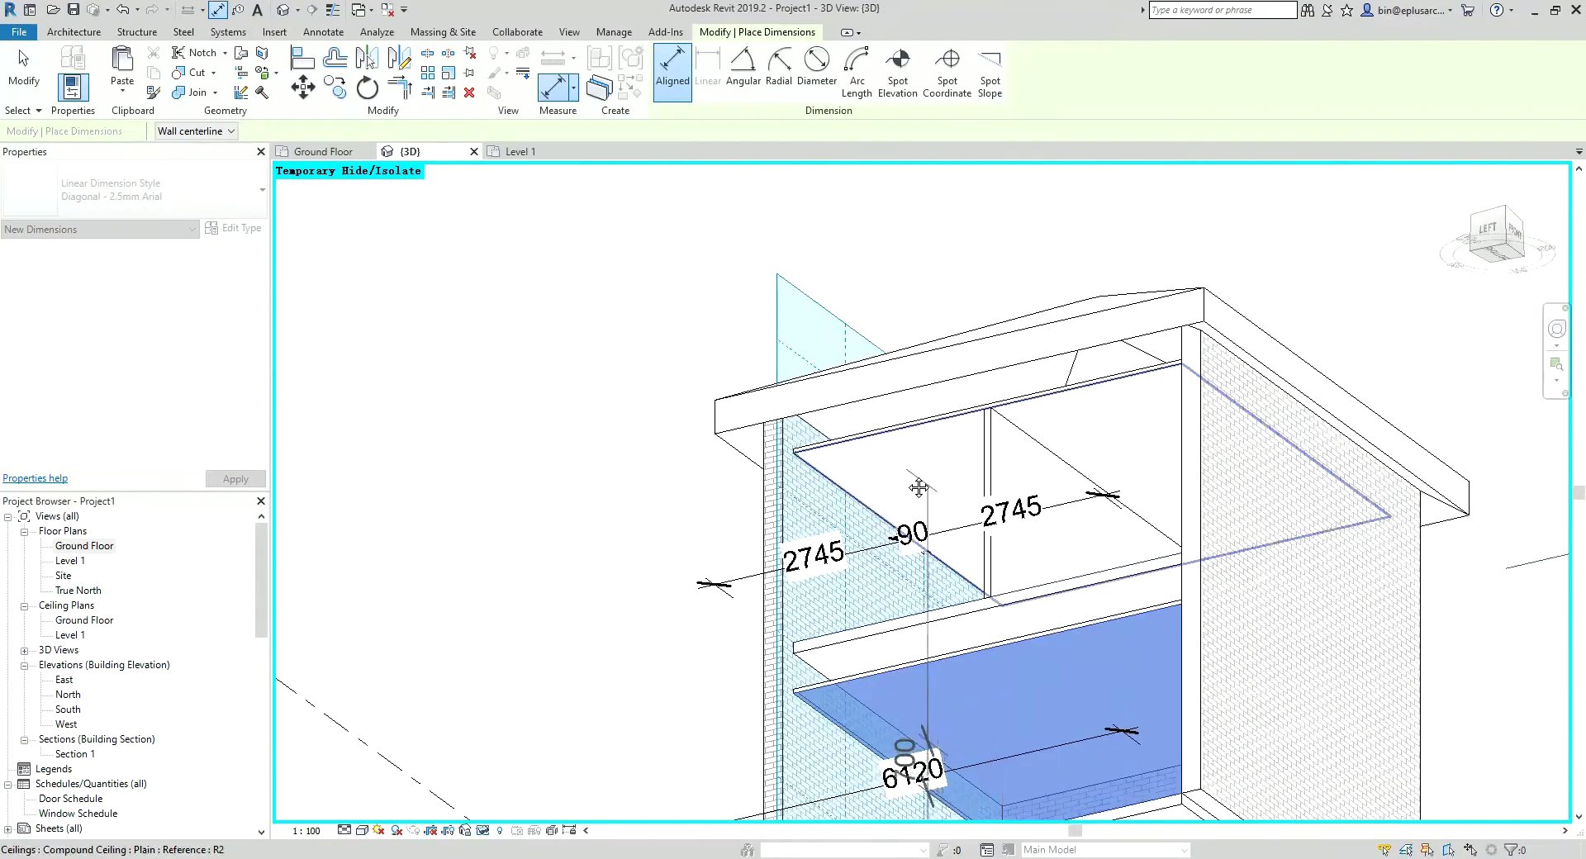
pyautogui.scroll(-5, 917, 451)
pyautogui.keyDown('shift'); pyautogui.moveTo(917, 450); pyautogui.dragTo(939, 619, button='middle'); pyautogui.keyUp('shift')
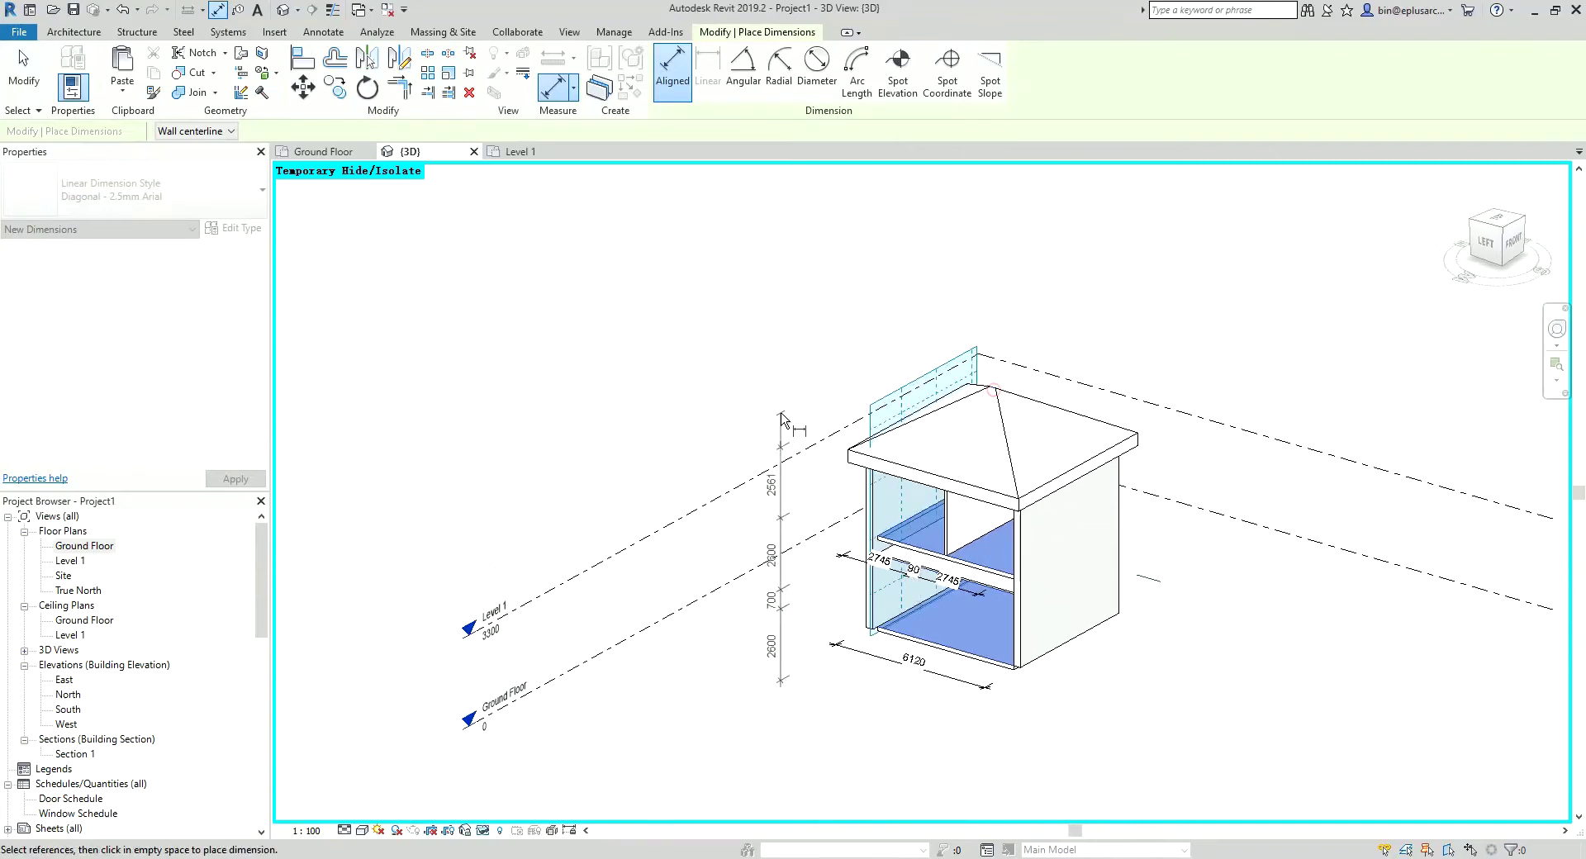
pyautogui.moveTo(971, 598)
pyautogui.keyDown('shift'); pyautogui.mouseDown(button='middle')
pyautogui.moveTo(901, 683)
pyautogui.moveTo(1296, 754)
pyautogui.mouseUp(button='middle'); pyautogui.keyUp('shift')
pyautogui.press('Escape')
pyautogui.press('Escape')
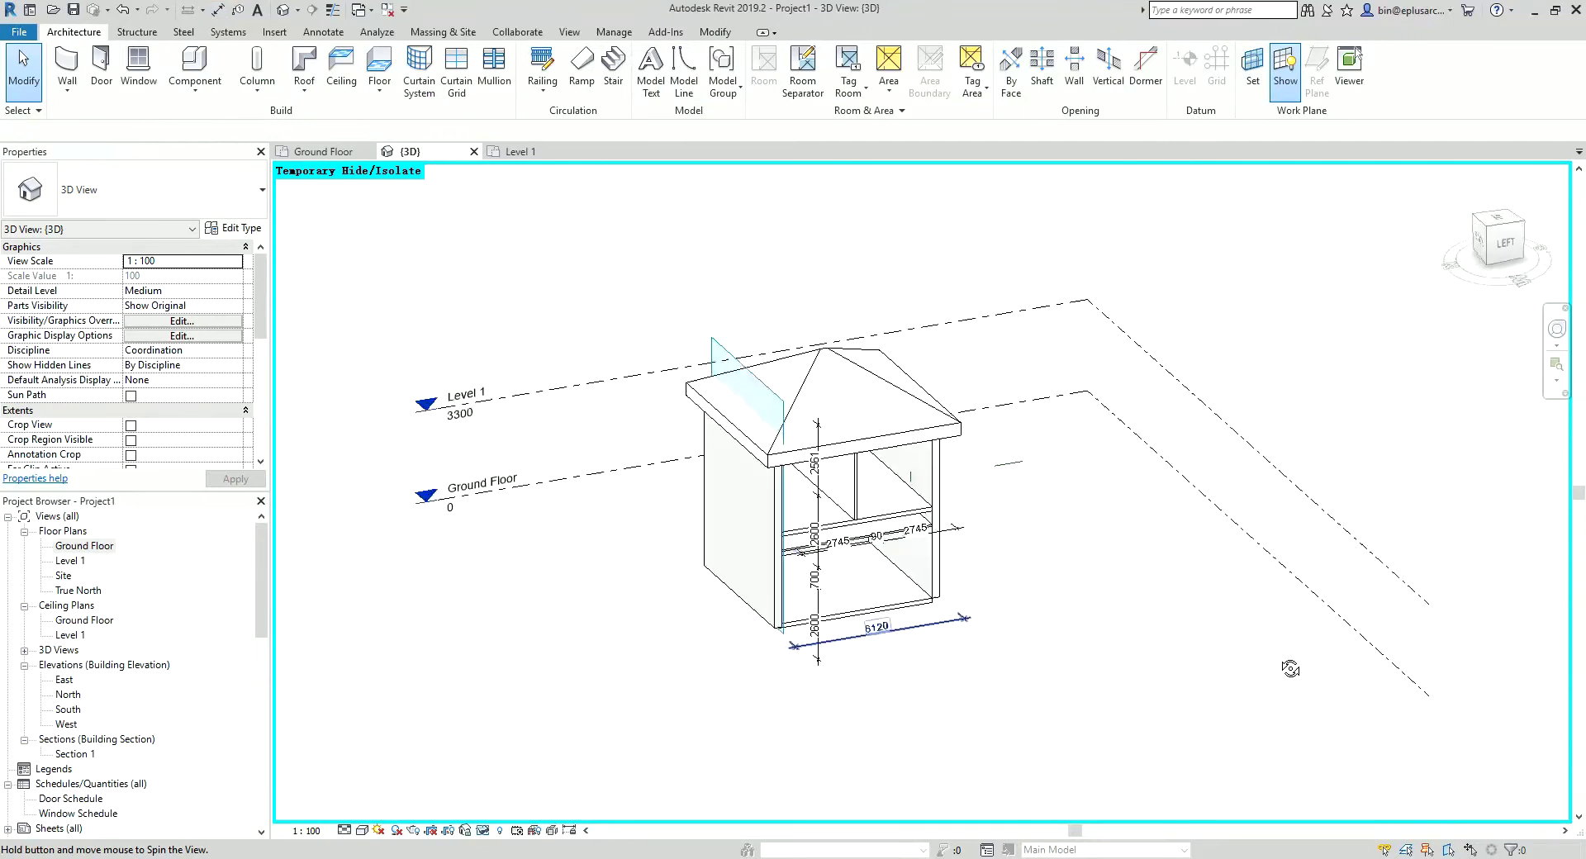
# Step: Nudge the vertical height string against the corner, then orbit to the building's left side
pyautogui.scroll(3, 913, 450)
pyautogui.keyDown('shift'); pyautogui.moveTo(912, 450); pyautogui.dragTo(976, 715, button='middle'); pyautogui.keyUp('shift')
pyautogui.click(860, 390)
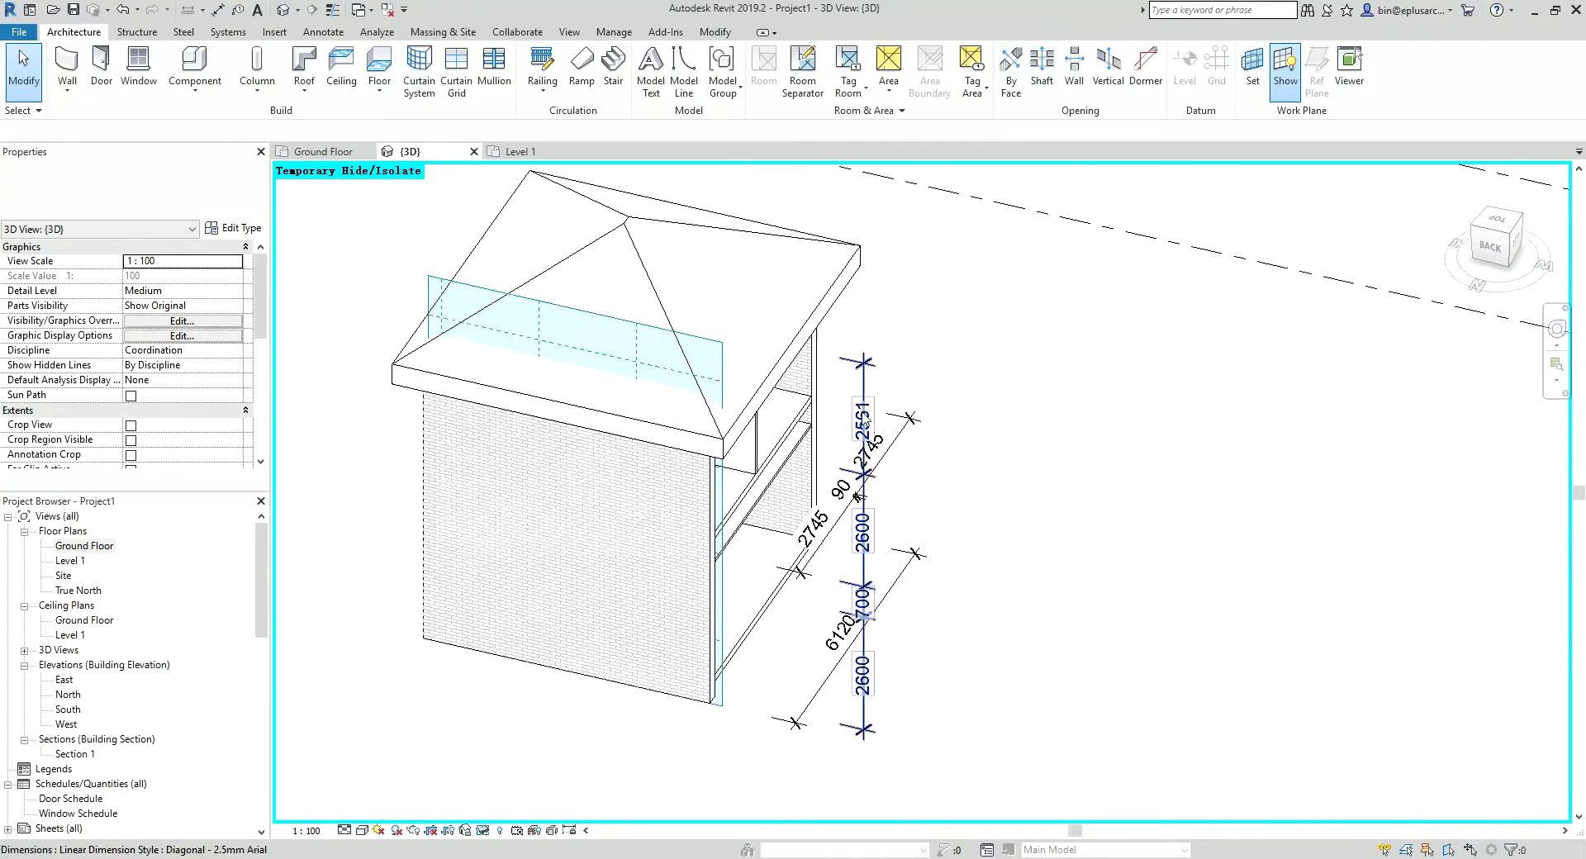
pyautogui.moveTo(785, 395); pyautogui.dragTo(781, 390)
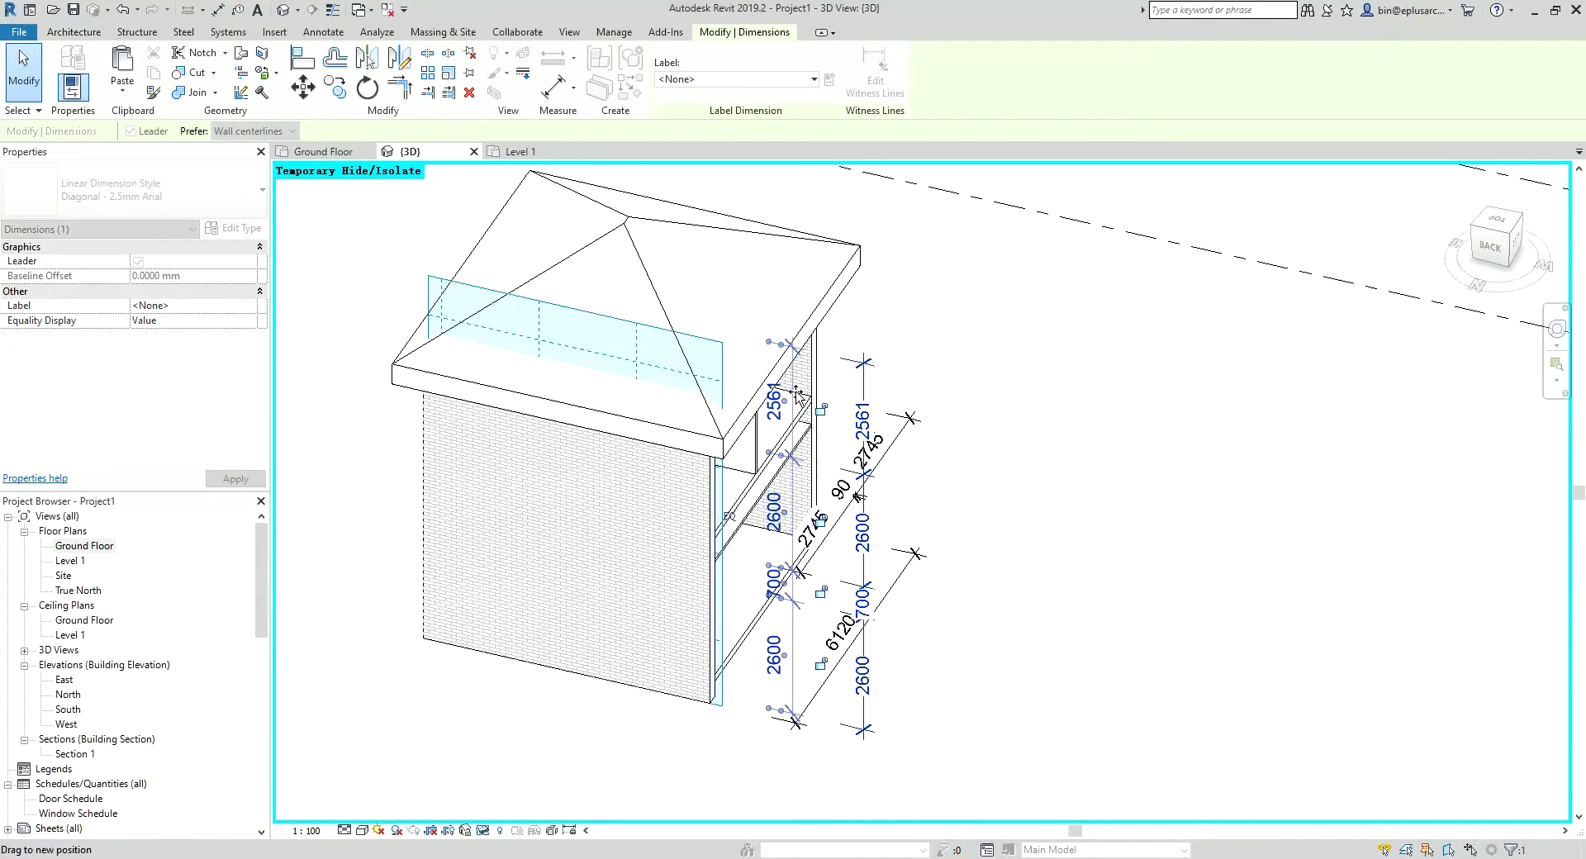
pyautogui.press('Escape')
pyautogui.moveTo(956, 566)
pyautogui.keyDown('shift'); pyautogui.mouseDown(button='middle')
pyautogui.moveTo(594, 551)
pyautogui.moveTo(574, 429)
pyautogui.moveTo(623, 336)
pyautogui.moveTo(719, 324)
pyautogui.moveTo(732, 518)
pyautogui.moveTo(589, 562)
pyautogui.mouseUp(button='middle'); pyautogui.keyUp('shift')
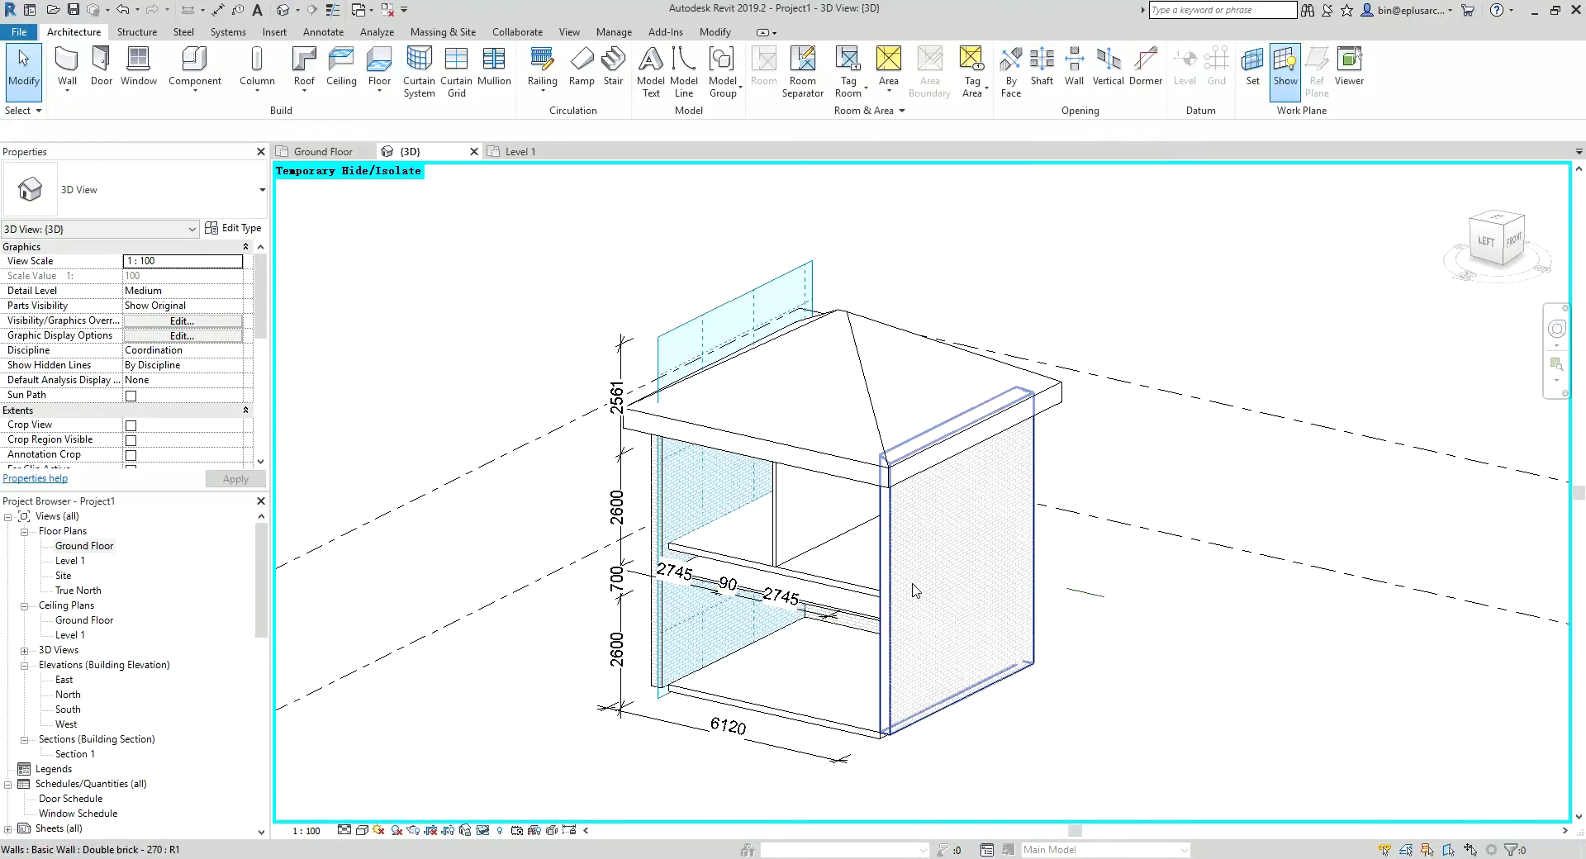
pyautogui.moveTo(962, 578)
pyautogui.keyDown('shift'); pyautogui.mouseDown(button='middle')
pyautogui.moveTo(988, 566)
pyautogui.moveTo(949, 596)
pyautogui.mouseUp(button='middle'); pyautogui.keyUp('shift')
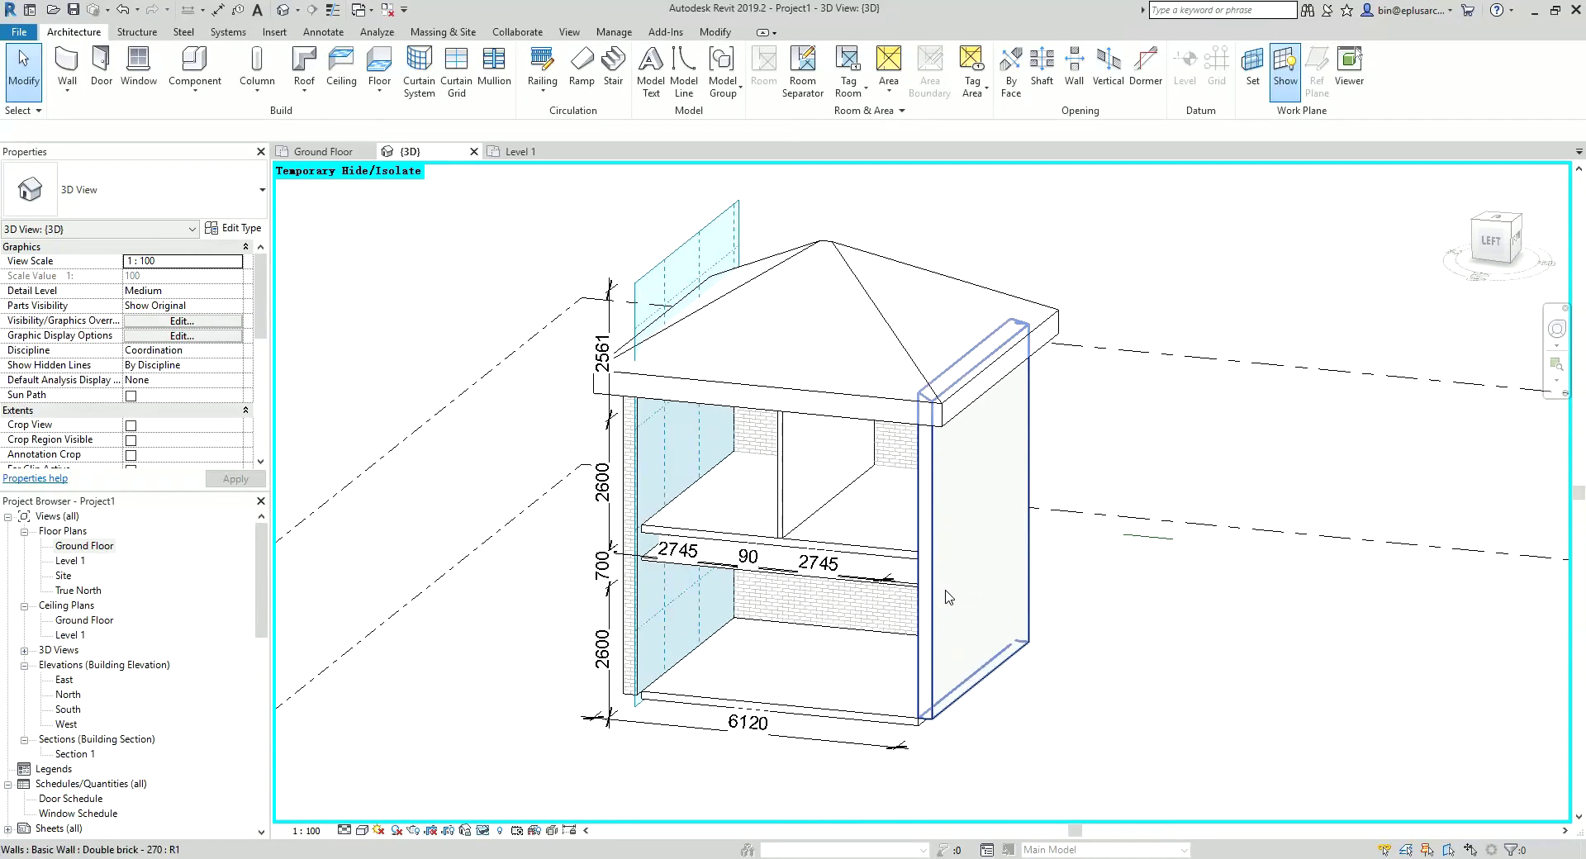
# Step: Set the right brick wall face as work plane and add a 3300 height dimension
pyautogui.click(1259, 78)
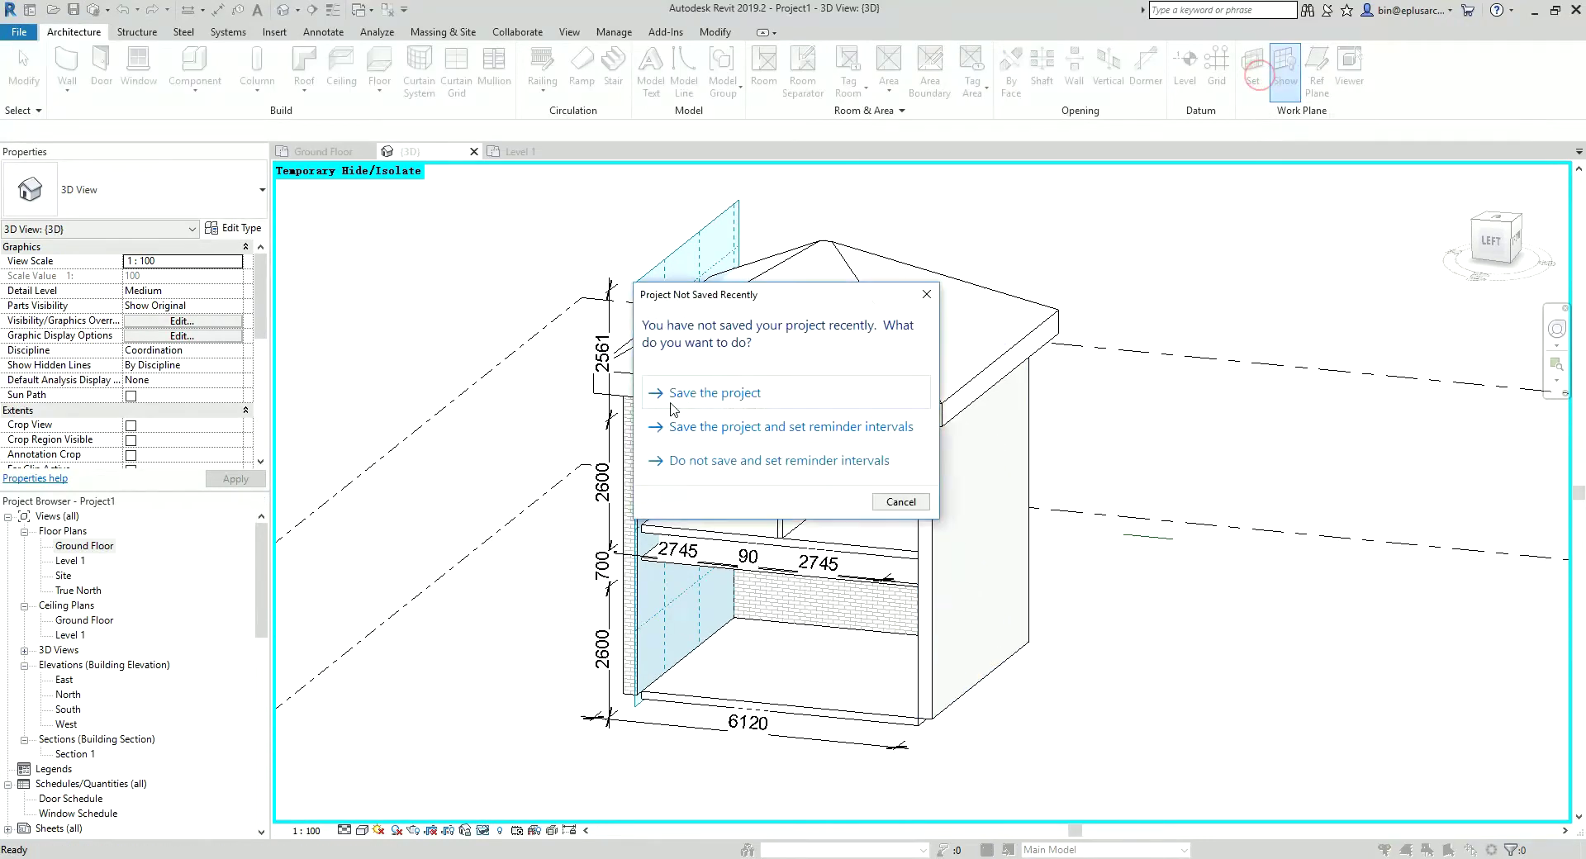
pyautogui.click(900, 501)
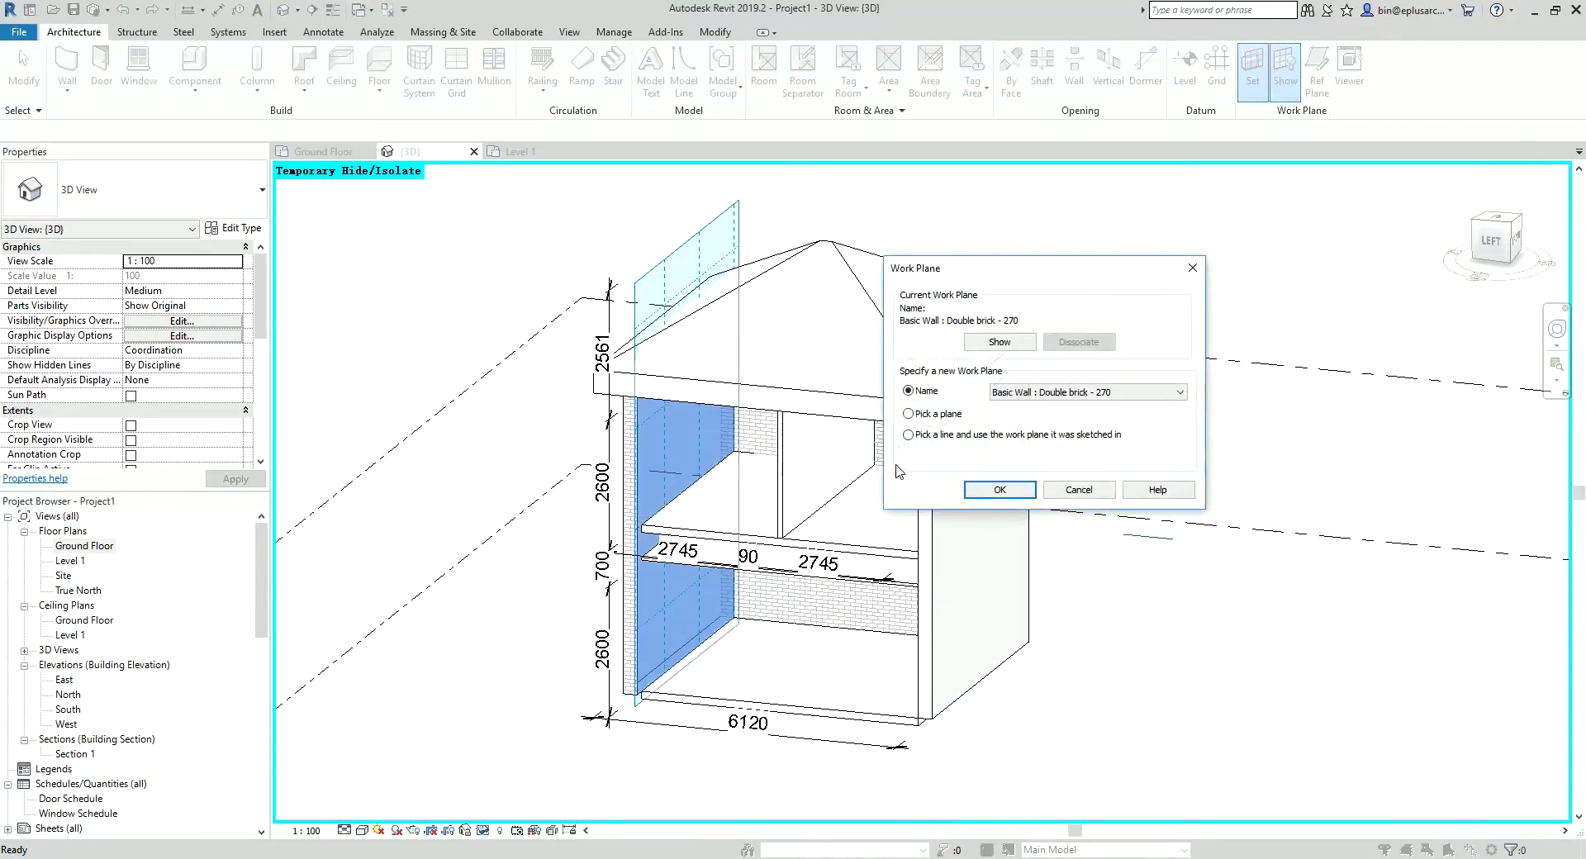
pyautogui.click(977, 492)
pyautogui.click(945, 508)
pyautogui.press('d')
pyautogui.press('i')
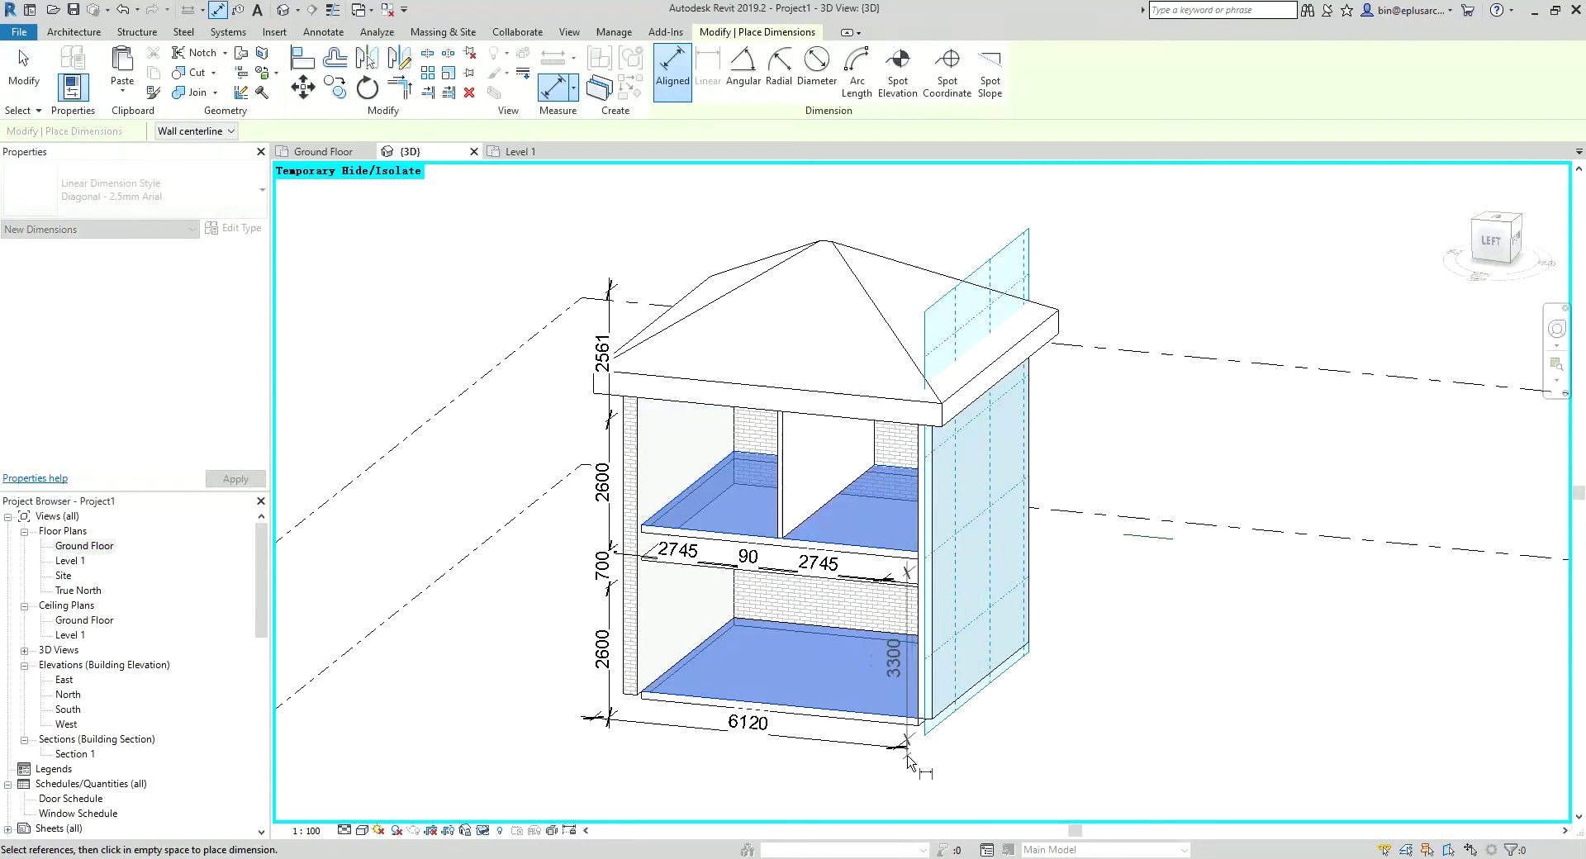
pyautogui.moveTo(907, 760)
pyautogui.keyDown('shift'); pyautogui.mouseDown(button='middle')
pyautogui.moveTo(841, 709)
pyautogui.moveTo(1177, 651)
pyautogui.moveTo(1168, 630)
pyautogui.moveTo(757, 664)
pyautogui.mouseUp(button='middle'); pyautogui.keyUp('shift')
pyautogui.press('Escape')
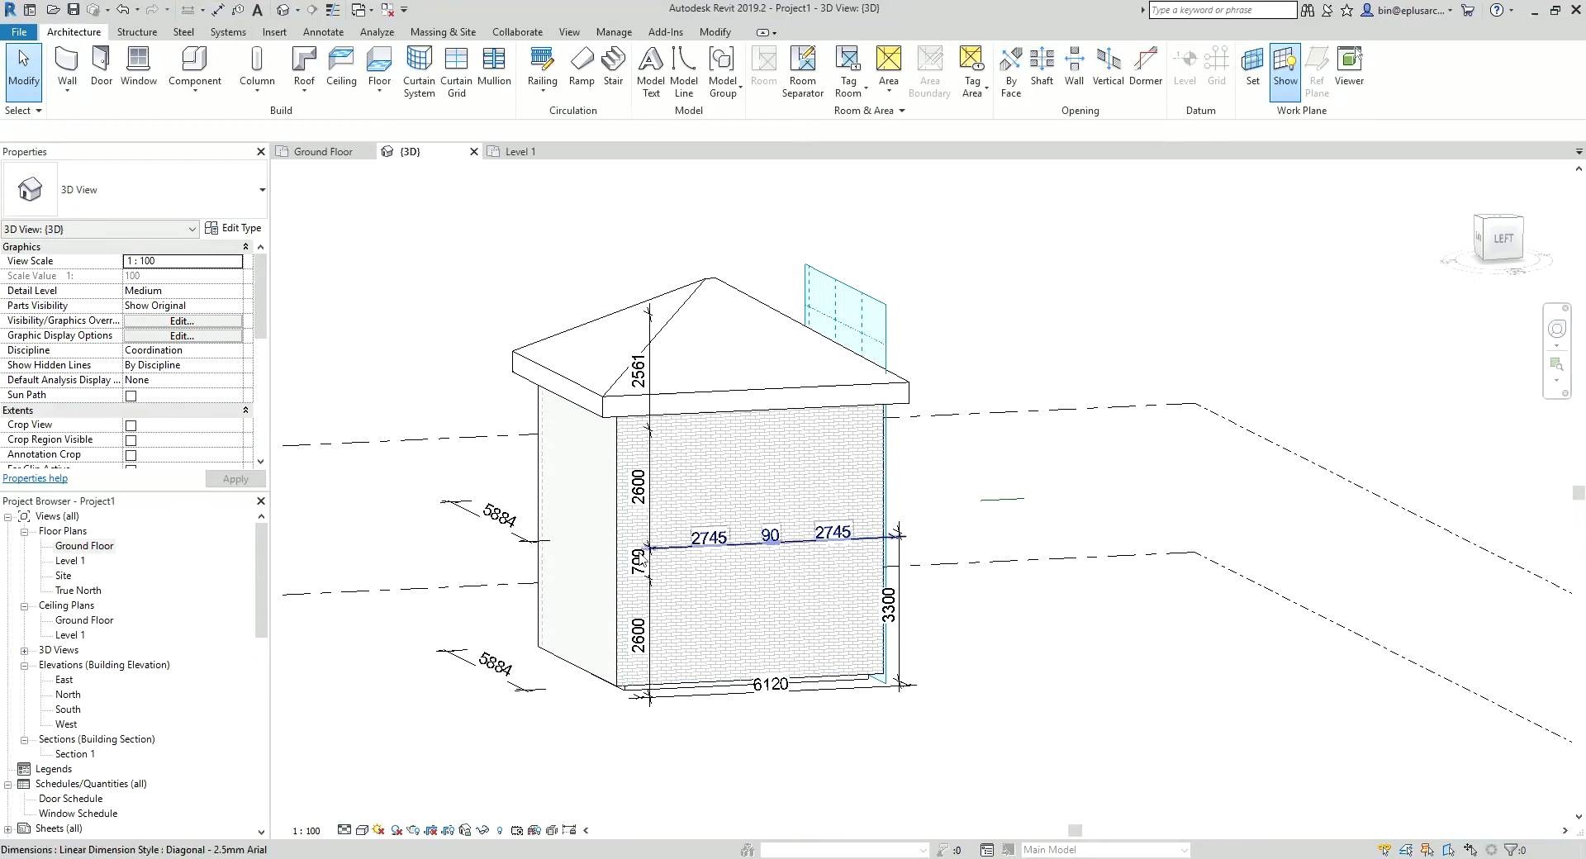
pyautogui.scroll(3, 757, 663)
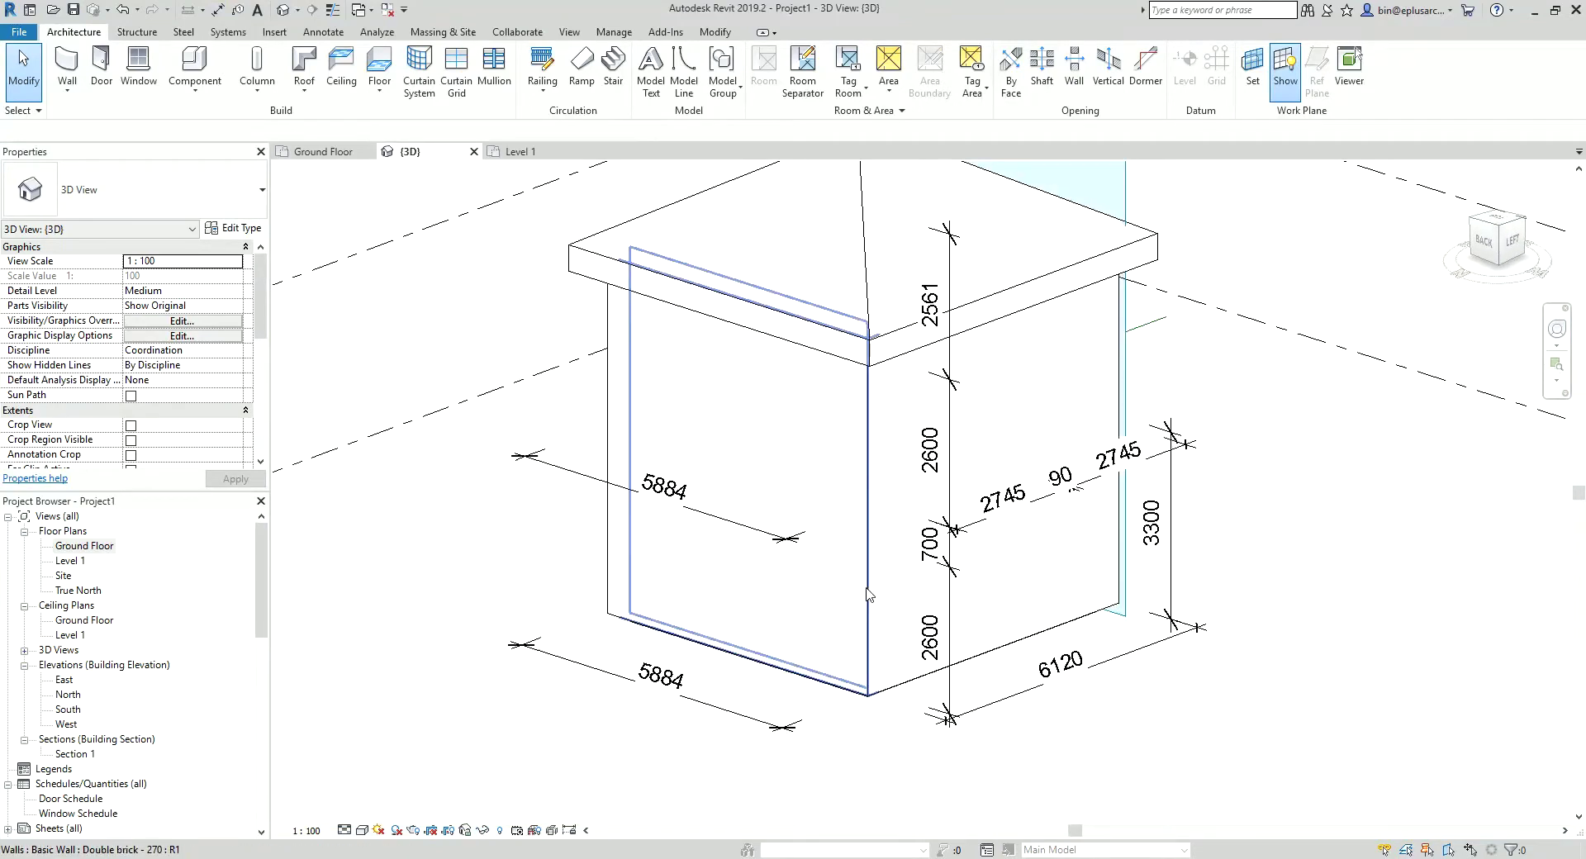
# Step: Set the work plane to Level : Ground Floor and view its grid from above
pyautogui.click(1253, 75)
pyautogui.click(1075, 394)
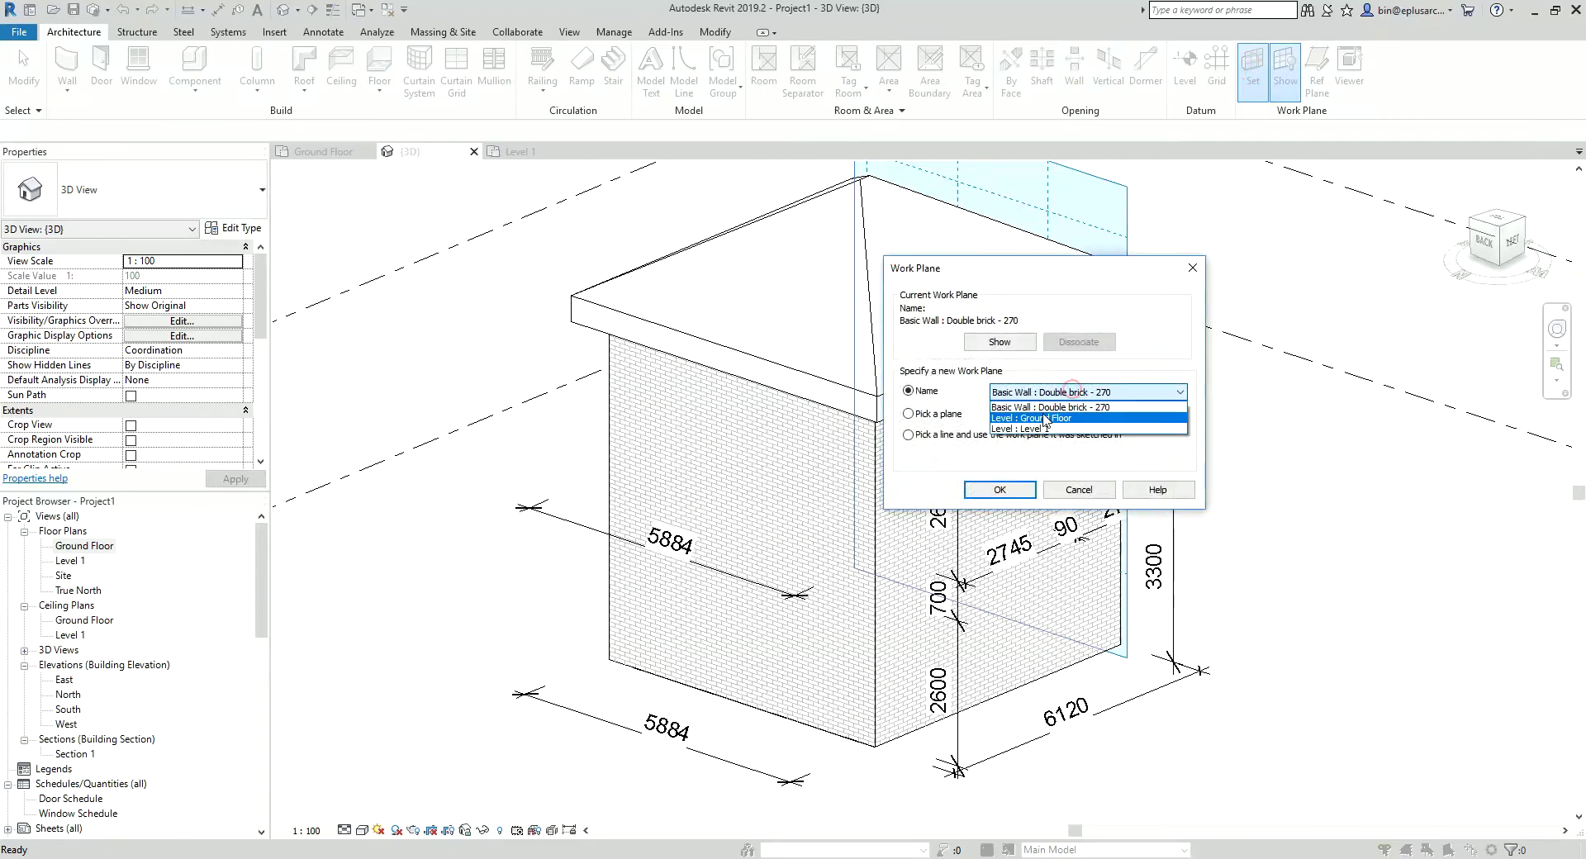
pyautogui.click(999, 490)
pyautogui.scroll(-2, 992, 513)
pyautogui.keyDown('shift'); pyautogui.moveTo(991, 512); pyautogui.dragTo(960, 531, button='middle'); pyautogui.keyUp('shift')
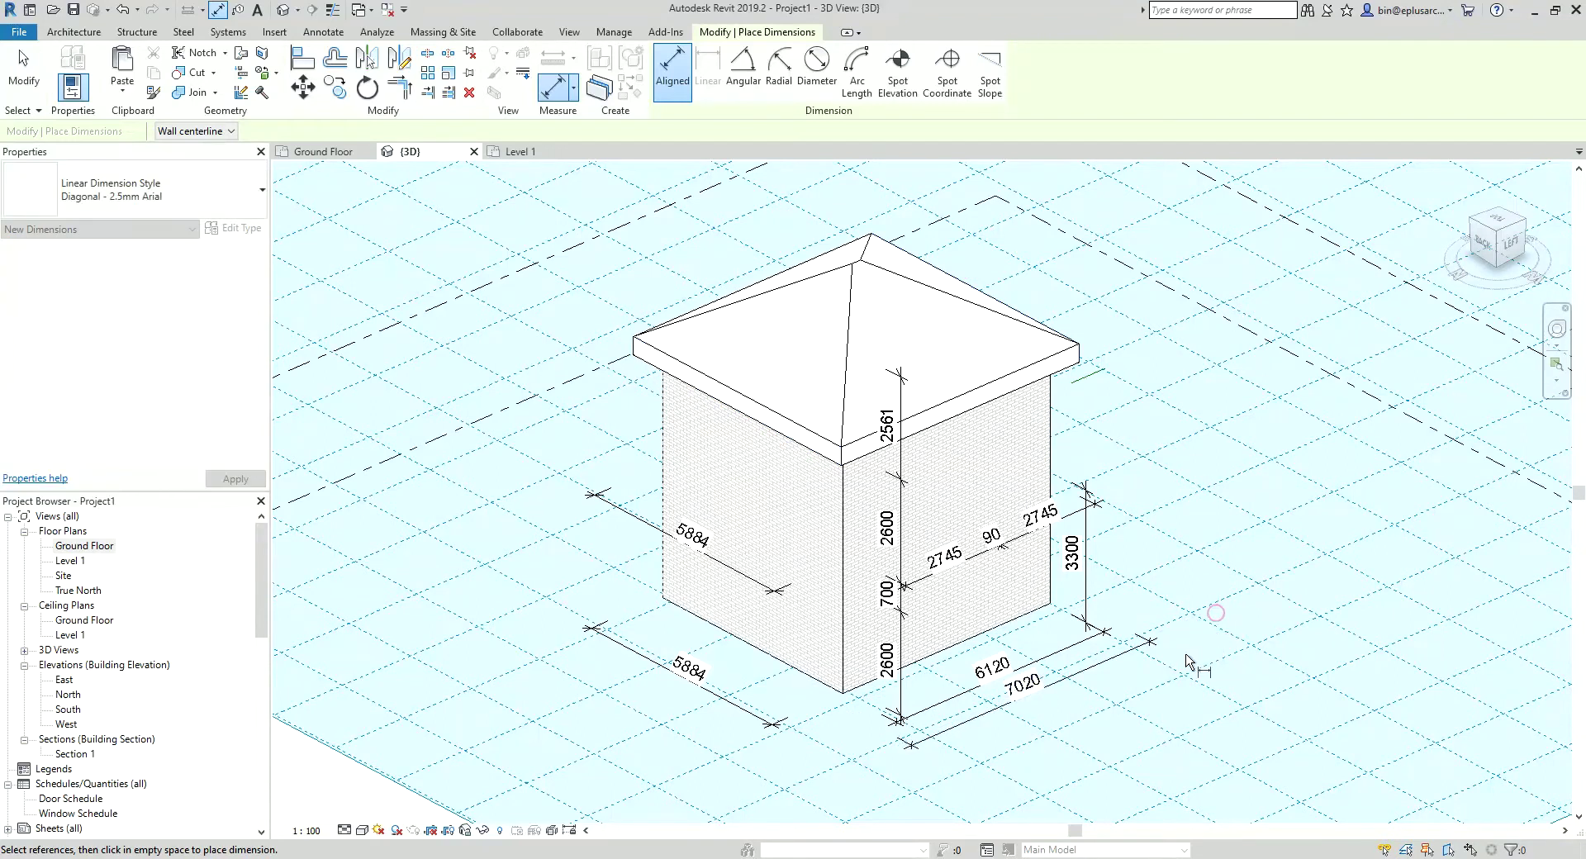
# Step: Delete the unwanted 7020 aligned dimension
pyautogui.moveTo(1186, 661); pyautogui.dragTo(1191, 521, button='middle')
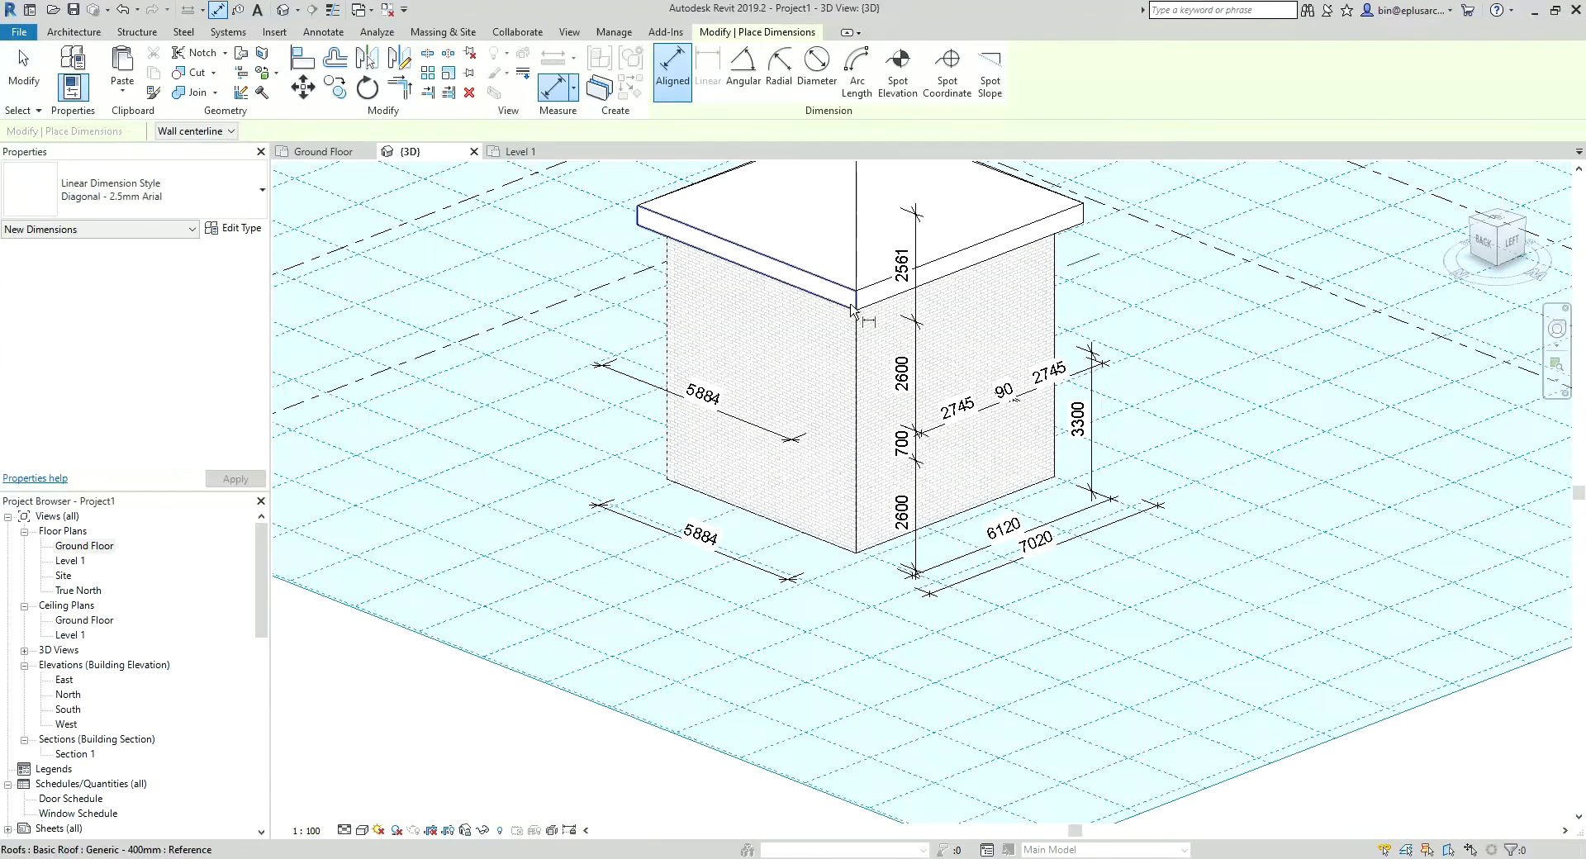
pyautogui.press('Escape')
pyautogui.click(1074, 545)
pyautogui.press('Delete')
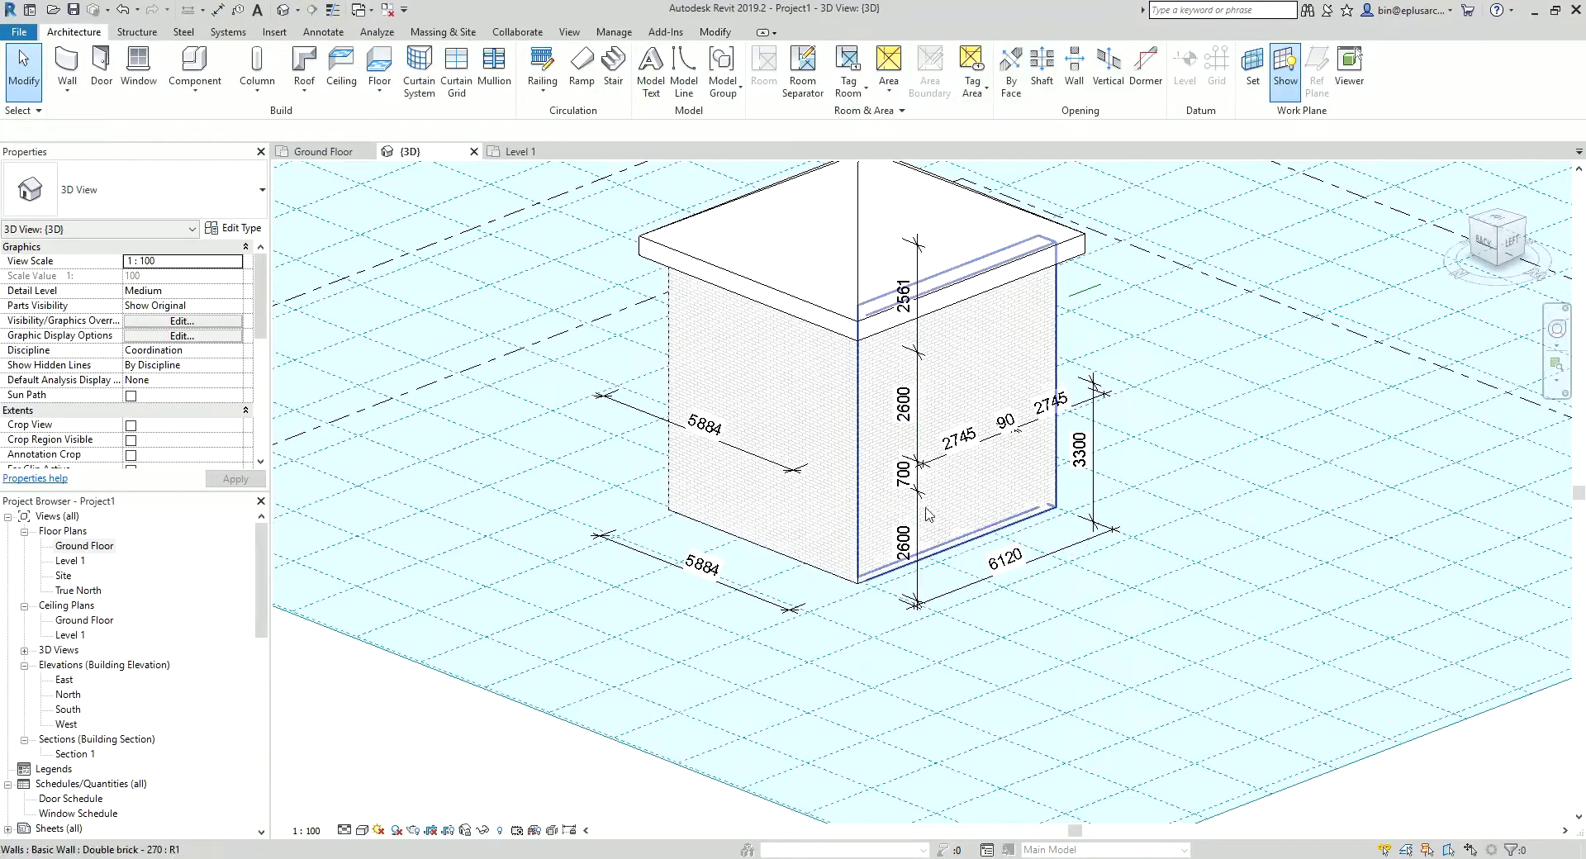
pyautogui.moveTo(401, 598); pyautogui.dragTo(397, 638, button='middle')
# Step: In the North elevation, draw a horizontal reference plane along the roof eave
pyautogui.doubleClick(66, 694)
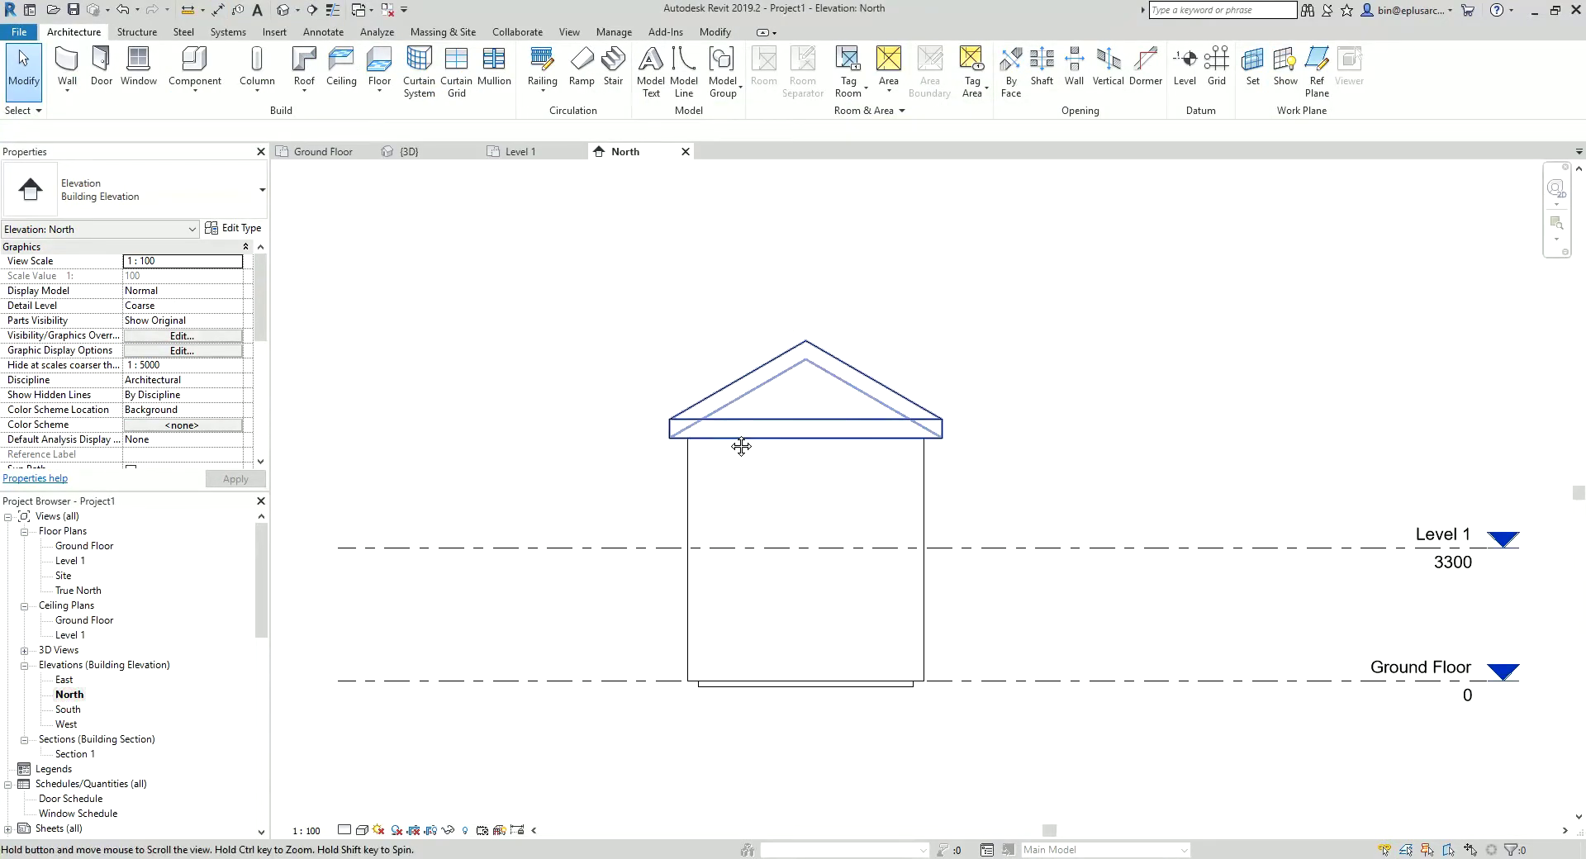
pyautogui.moveTo(835, 387); pyautogui.dragTo(860, 432, button='middle')
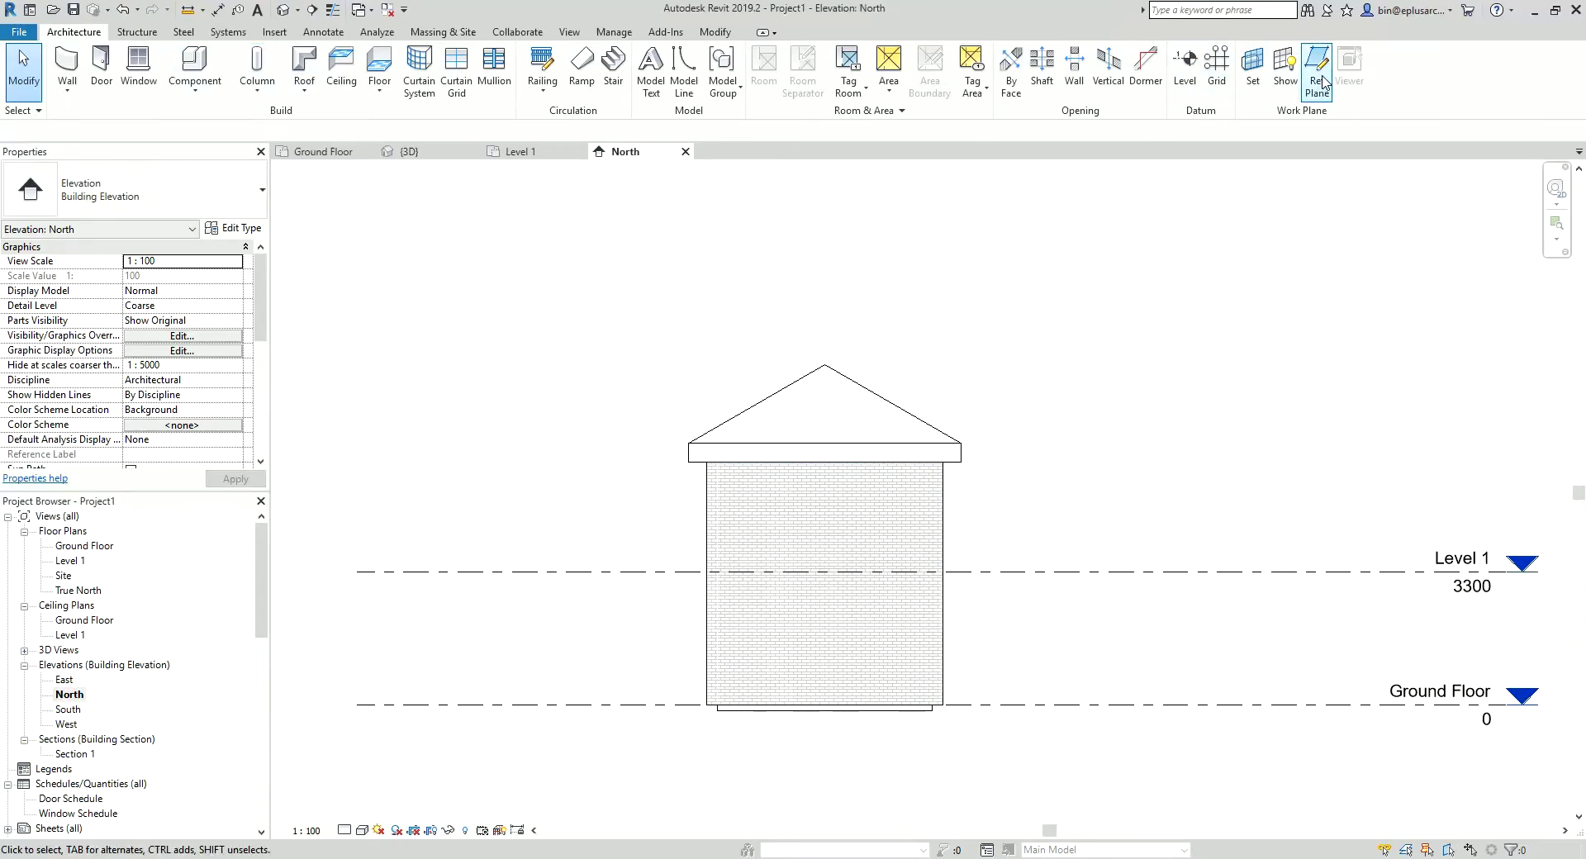
pyautogui.click(1319, 80)
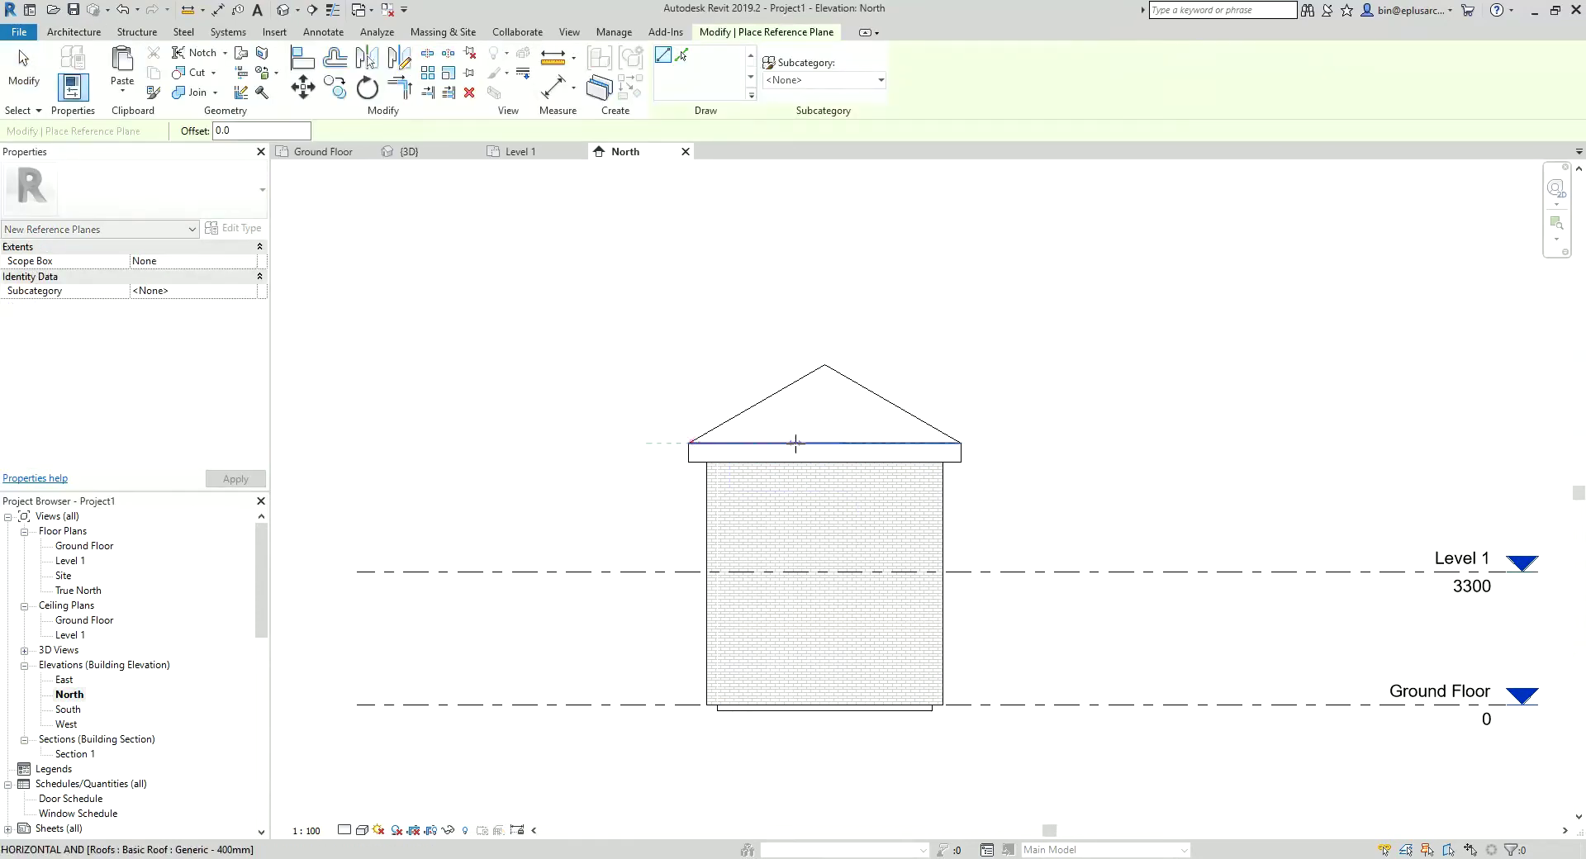
pyautogui.click(1009, 444)
pyautogui.press('Escape')
pyautogui.press('Escape')
pyautogui.scroll(2, 1005, 444)
pyautogui.click(983, 443)
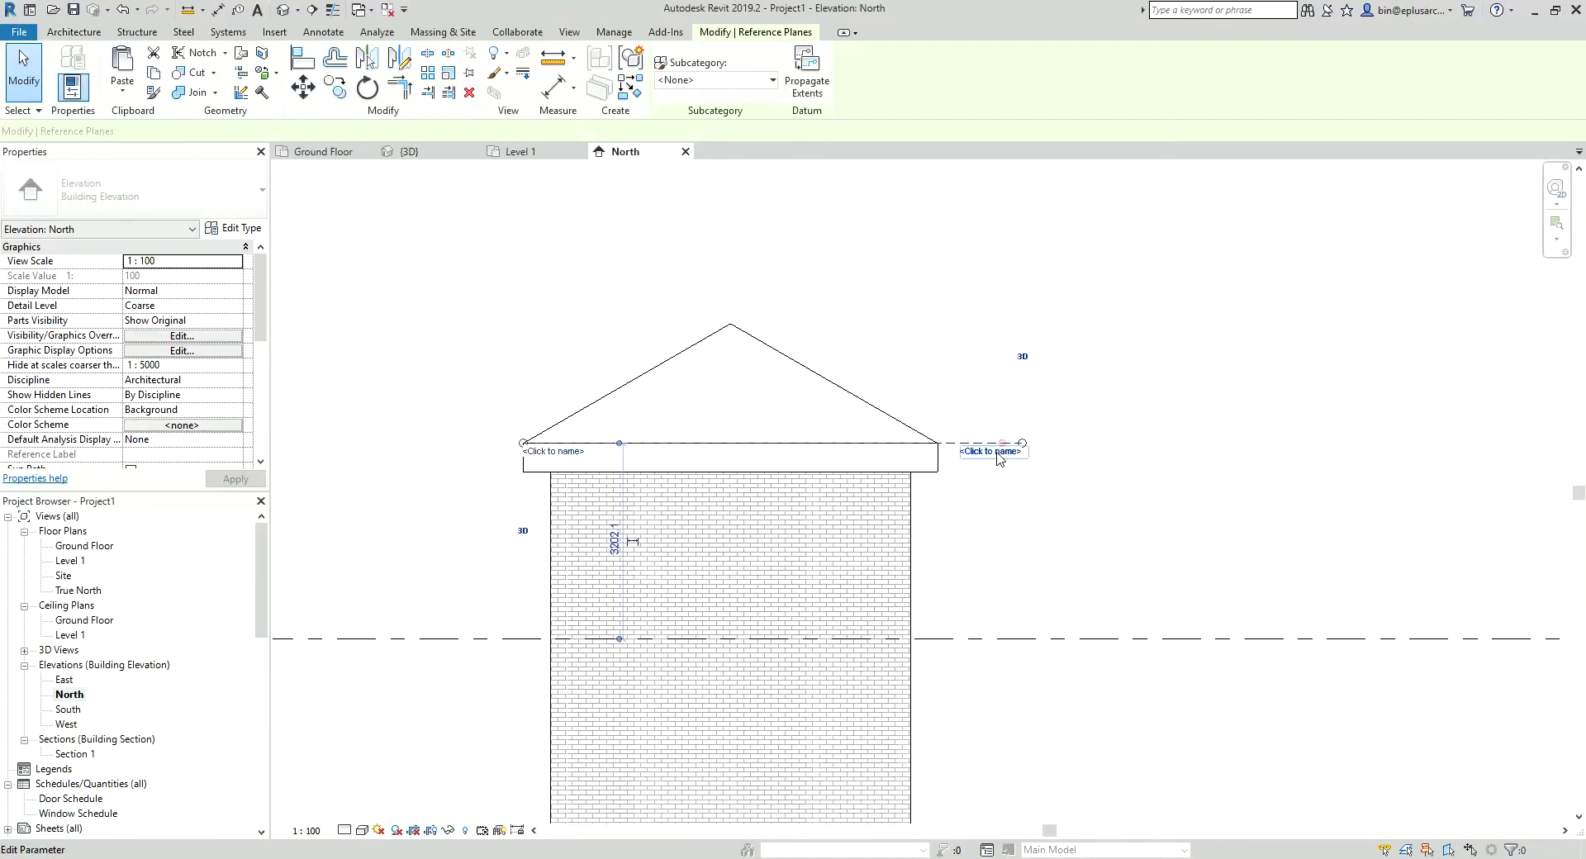
# Step: Name the reference plane rf and return to the 3D view
pyautogui.click(991, 451)
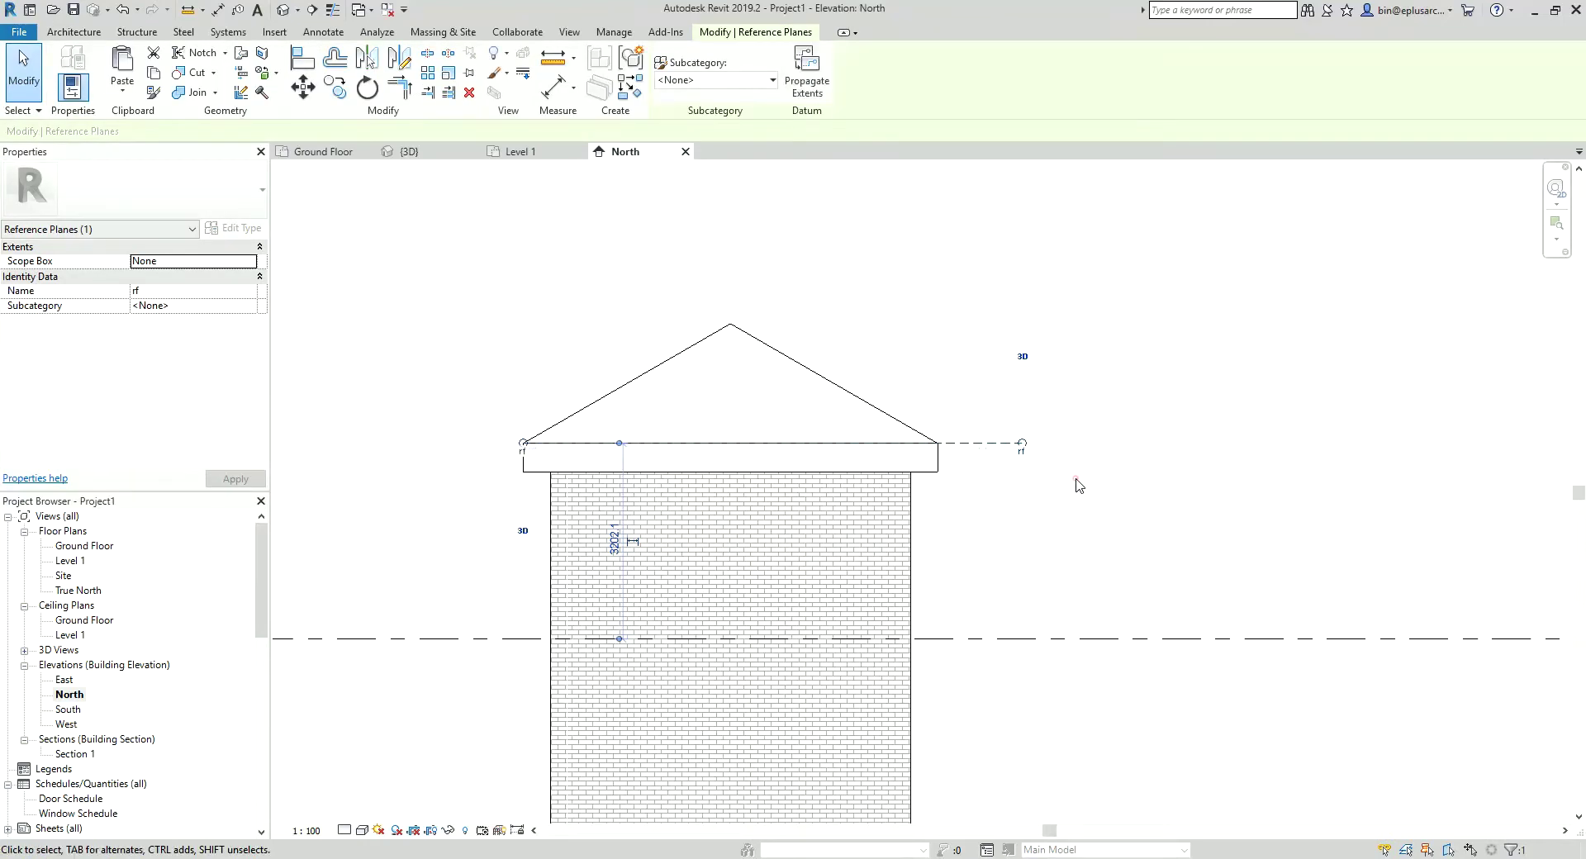
pyautogui.scroll(-2, 1070, 482)
pyautogui.click(1057, 496)
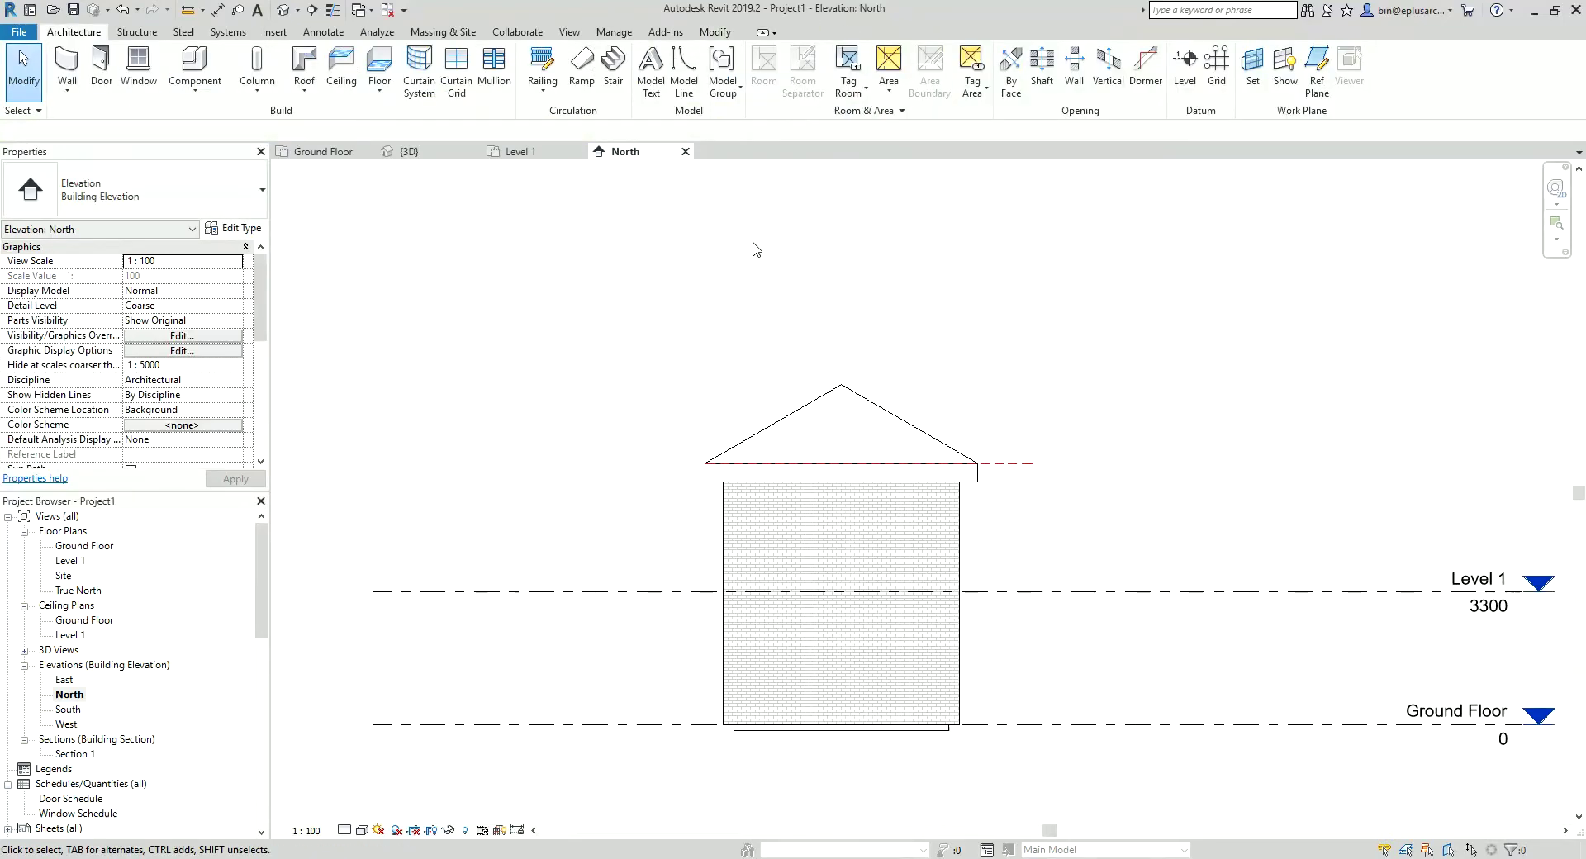
pyautogui.click(685, 152)
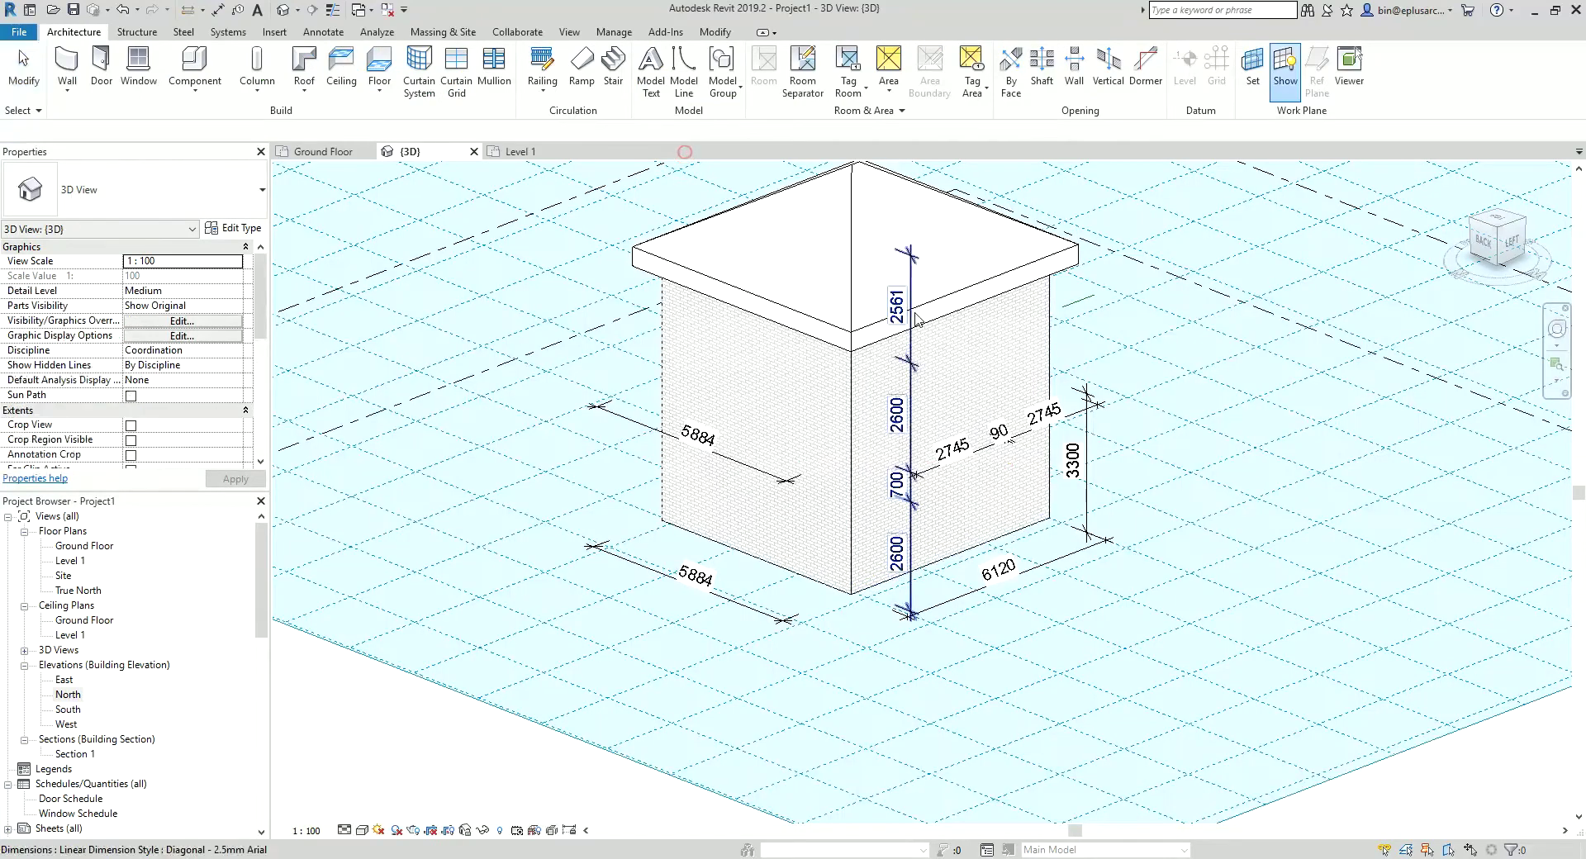
# Step: Set the work plane to Reference Plane : rf
pyautogui.click(1250, 74)
pyautogui.click(1115, 392)
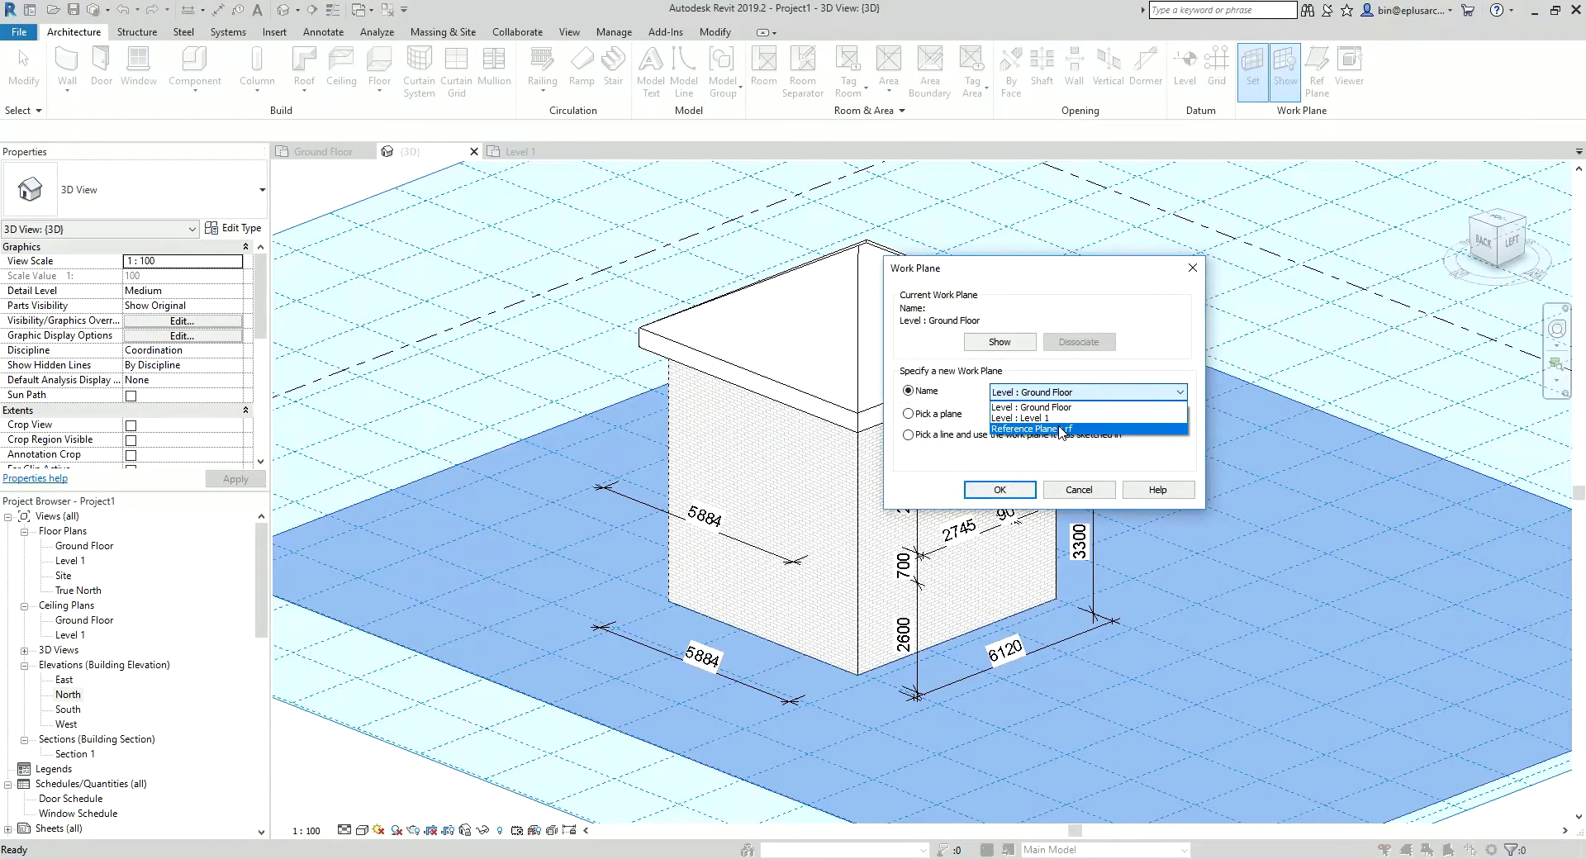
pyautogui.click(1060, 429)
pyautogui.click(1015, 489)
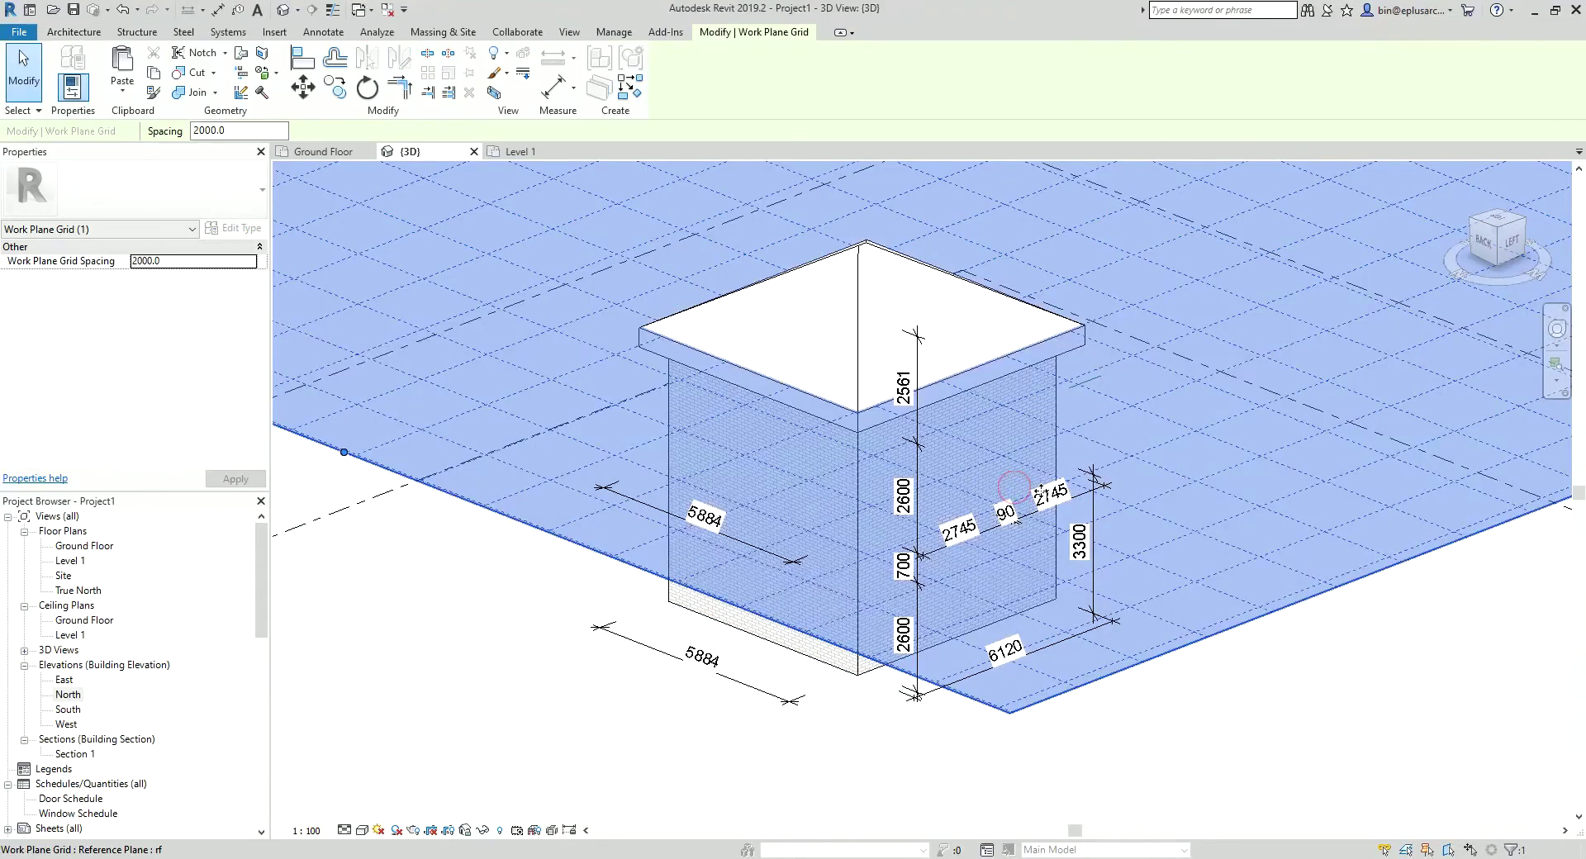
# Step: Place a 7020 aligned dimension along the roof edge with DI, then hide the work plane grid
pyautogui.press('d')
pyautogui.press('i')
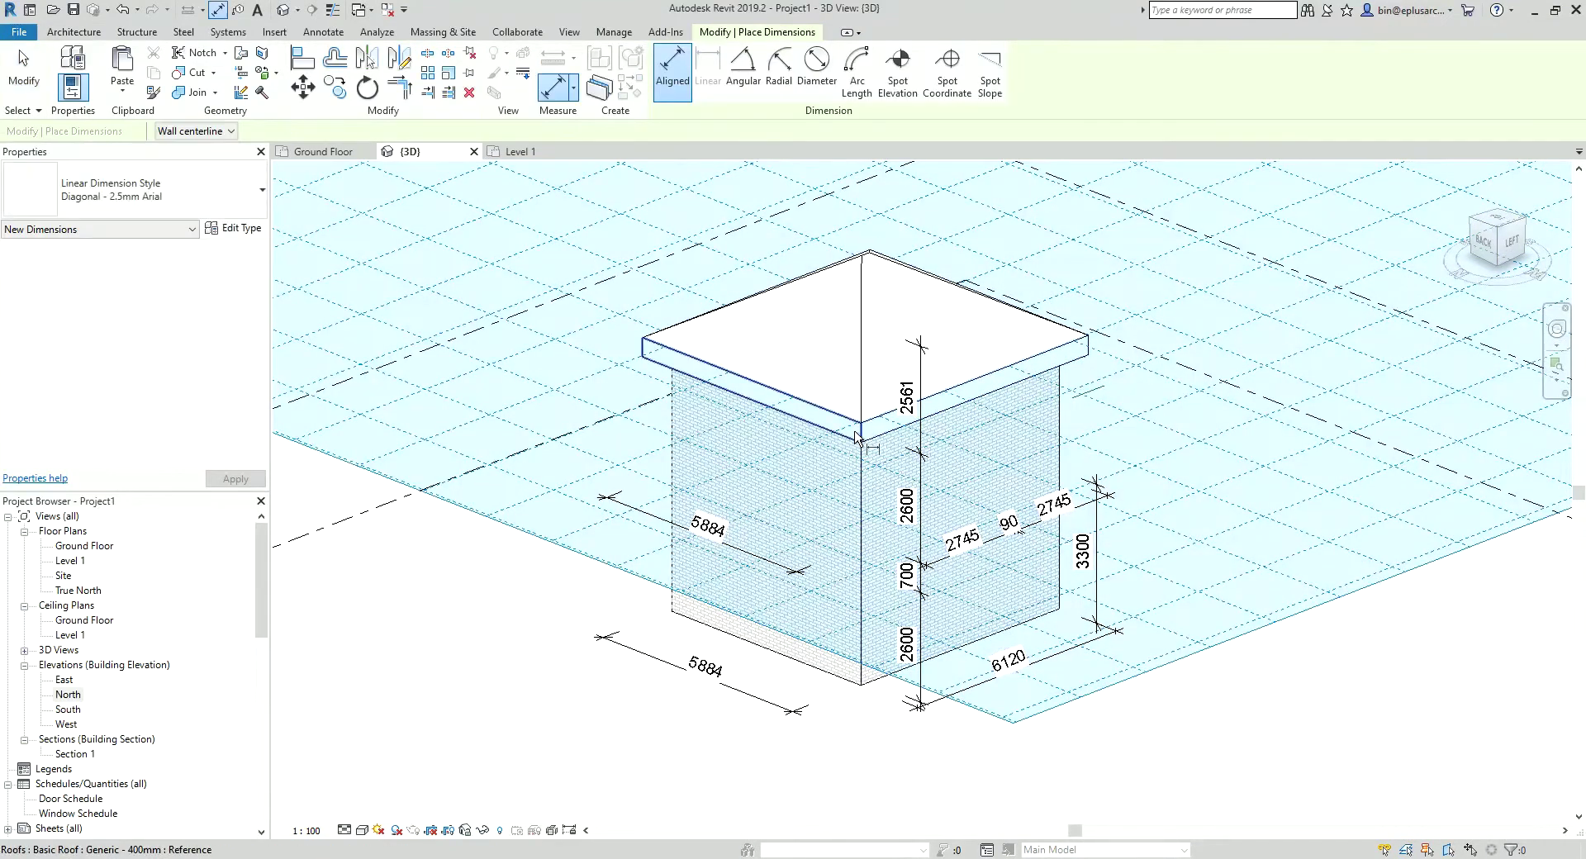
pyautogui.moveTo(859, 436)
pyautogui.keyDown('shift'); pyautogui.mouseDown(button='middle')
pyautogui.moveTo(928, 503)
pyautogui.moveTo(745, 266)
pyautogui.moveTo(1089, 386)
pyautogui.mouseUp(button='middle'); pyautogui.keyUp('shift')
pyautogui.scroll(-2, 740, 285)
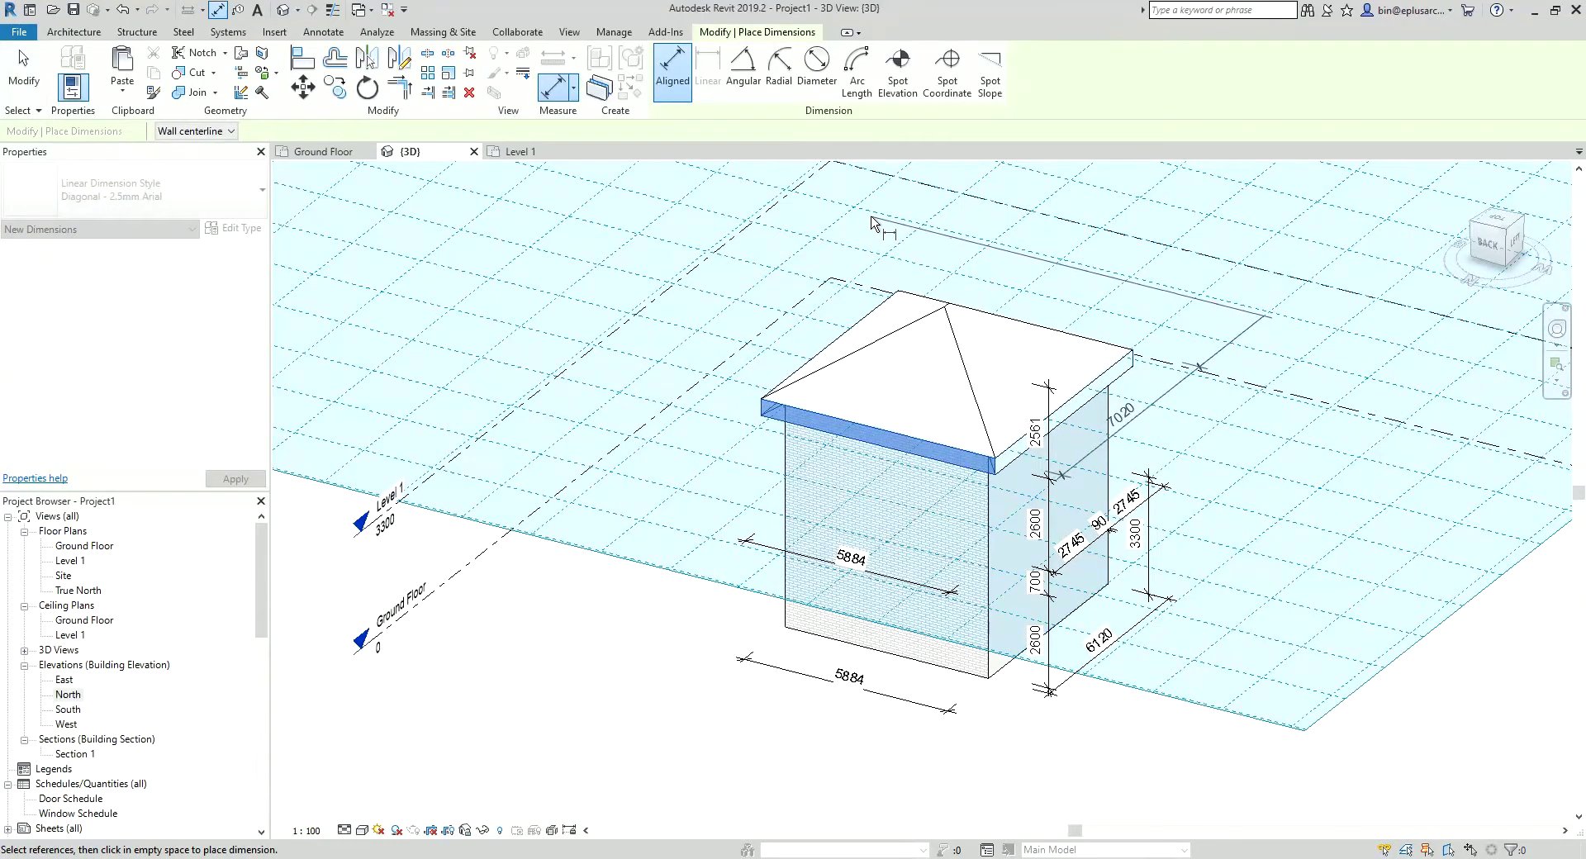
pyautogui.press('Escape')
pyautogui.press('Escape')
pyautogui.moveTo(867, 219)
pyautogui.keyDown('shift'); pyautogui.mouseDown(button='middle')
pyautogui.moveTo(1437, 416)
pyautogui.moveTo(1161, 581)
pyautogui.mouseUp(button='middle'); pyautogui.keyUp('shift')
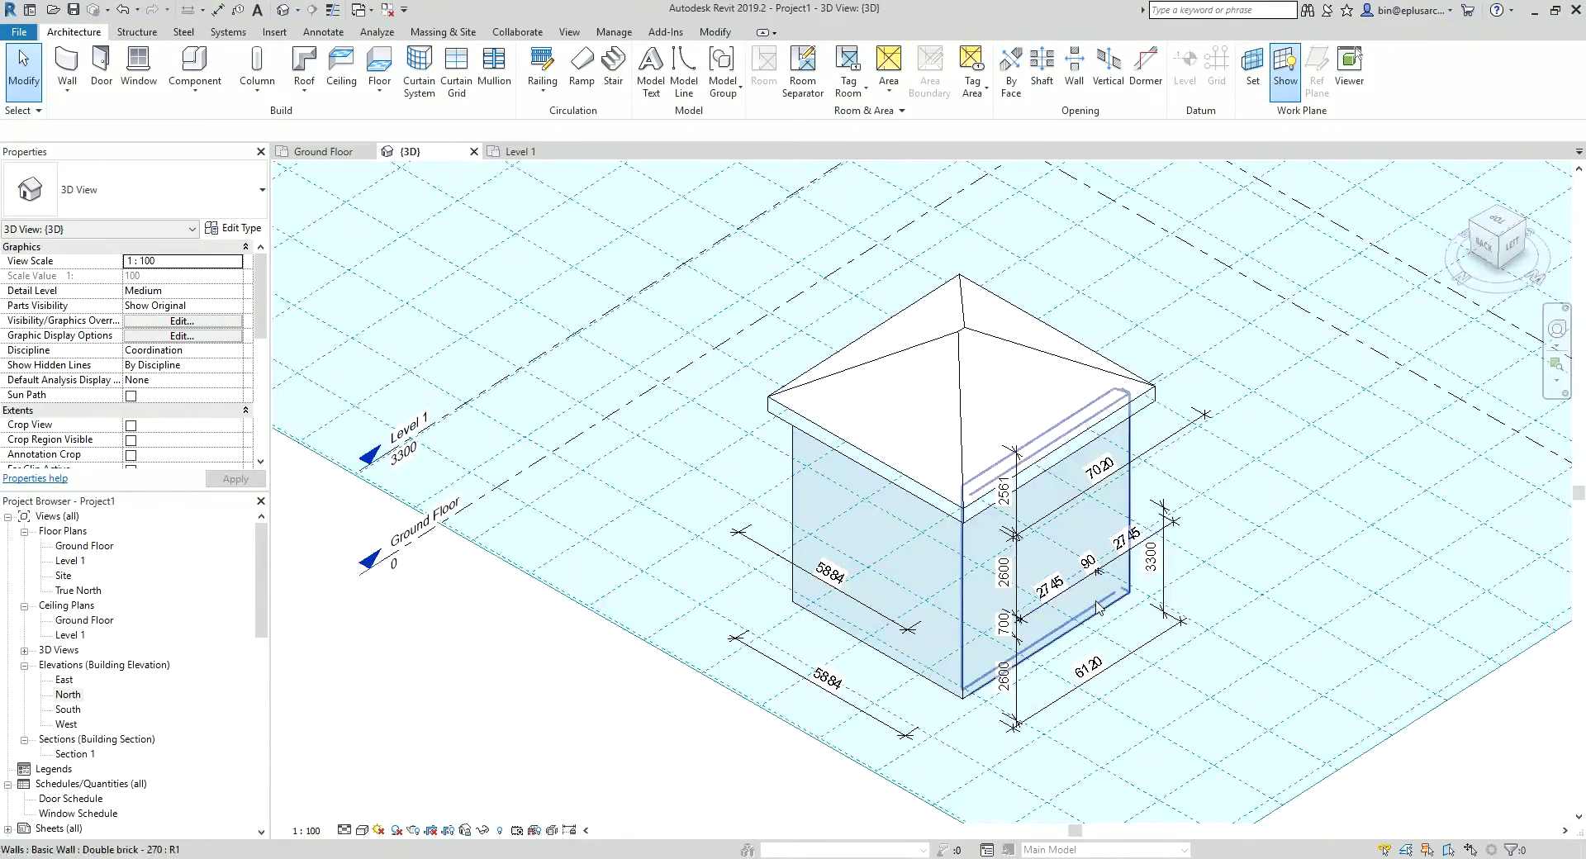
pyautogui.scroll(2, 1088, 548)
pyautogui.scroll(-2, 1089, 548)
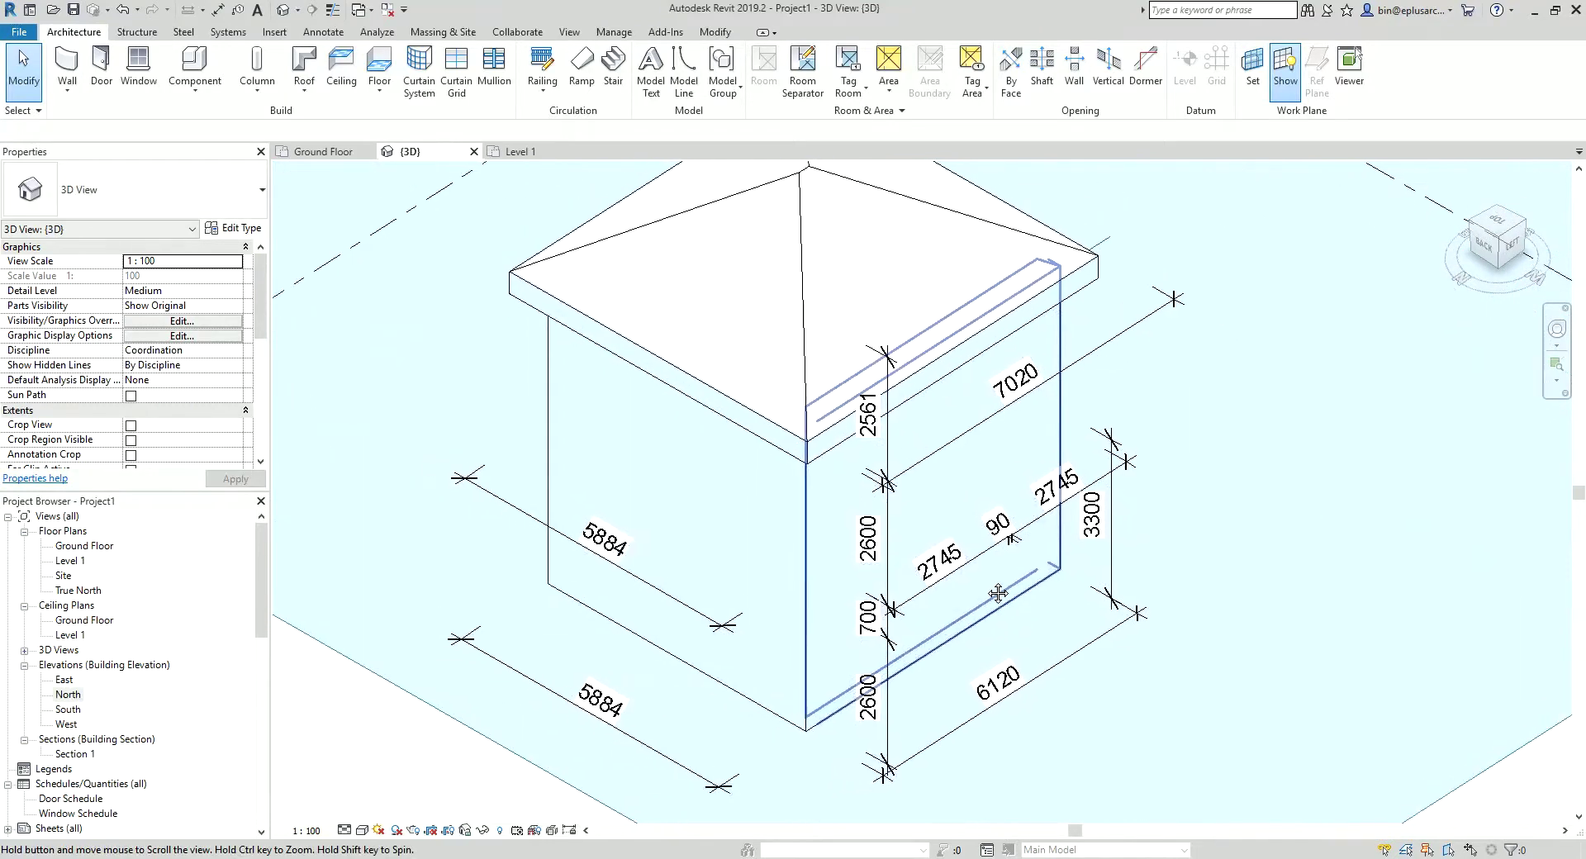
pyautogui.click(1283, 79)
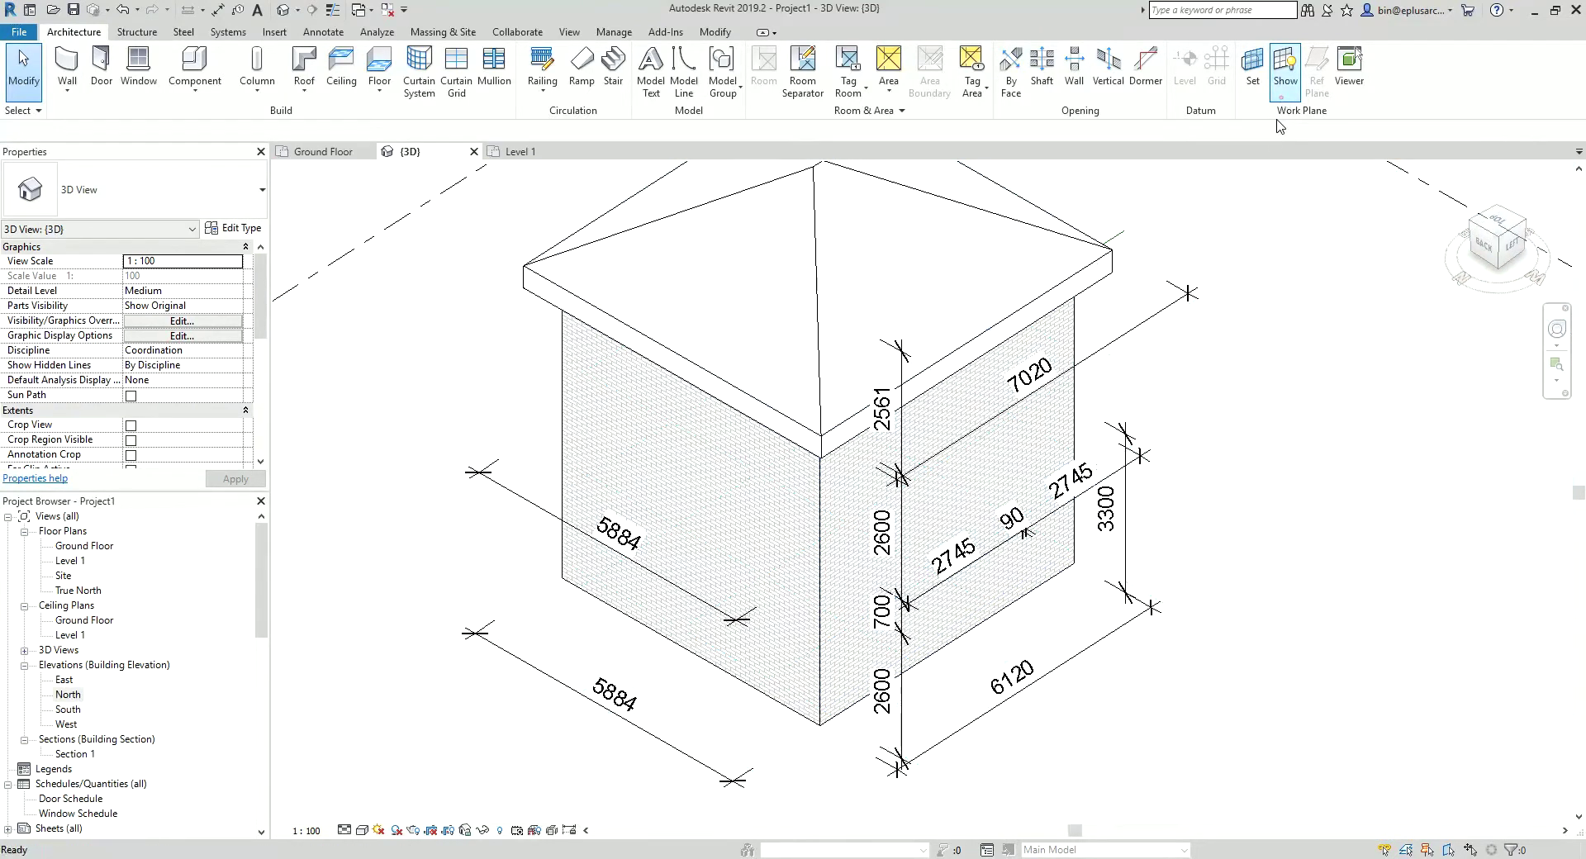